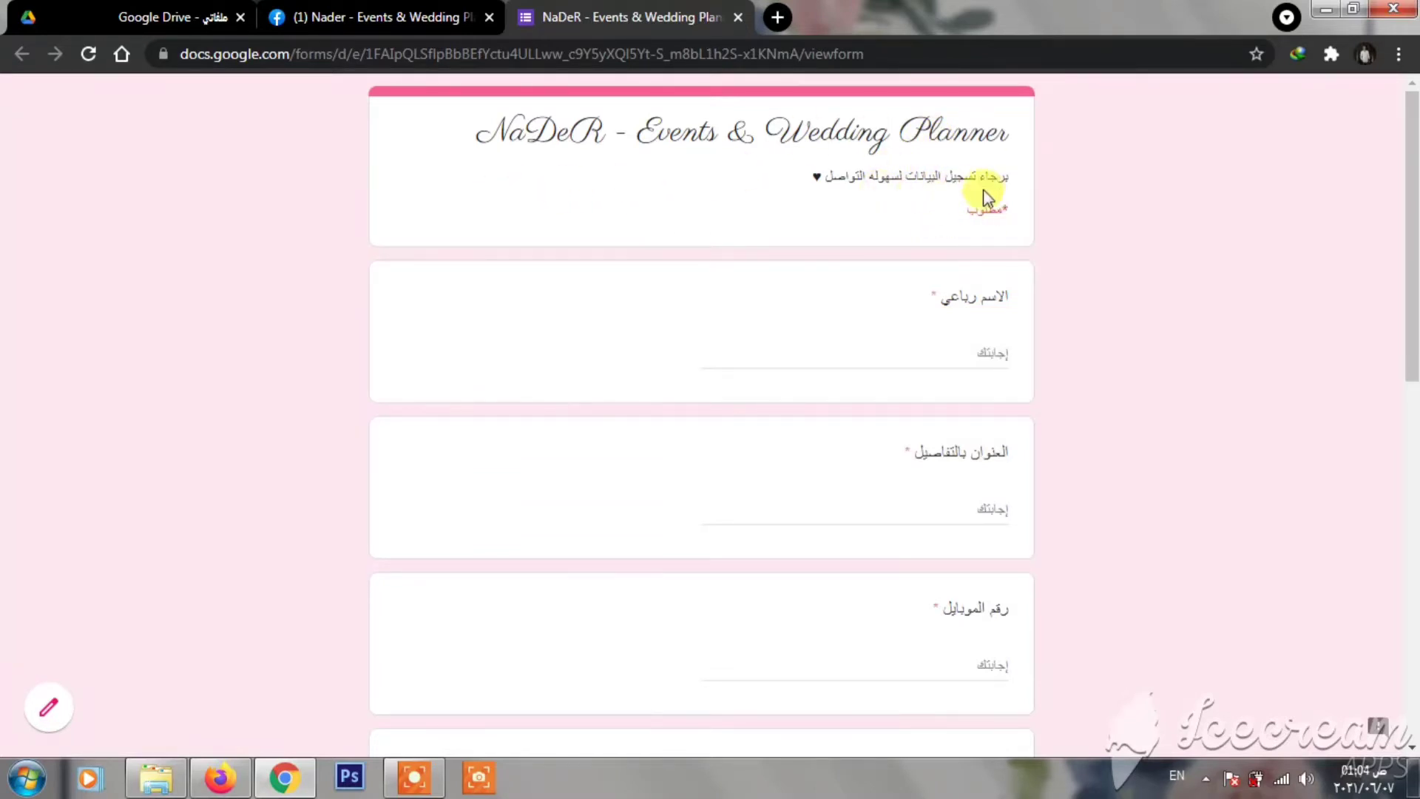
- Fill in the full name, address and mobile number fields of the event-planner form's test response
left_click(924, 355)
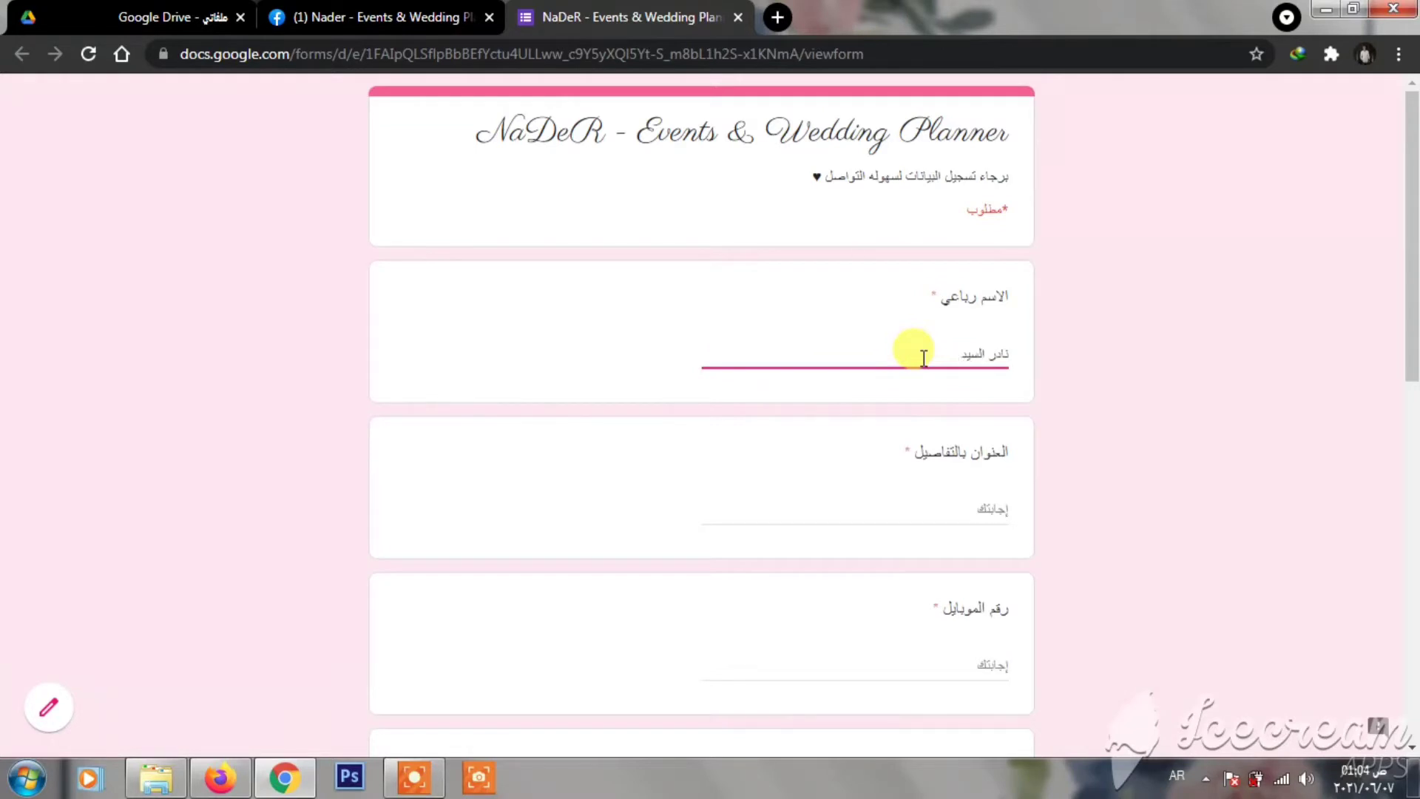
left_click(944, 511)
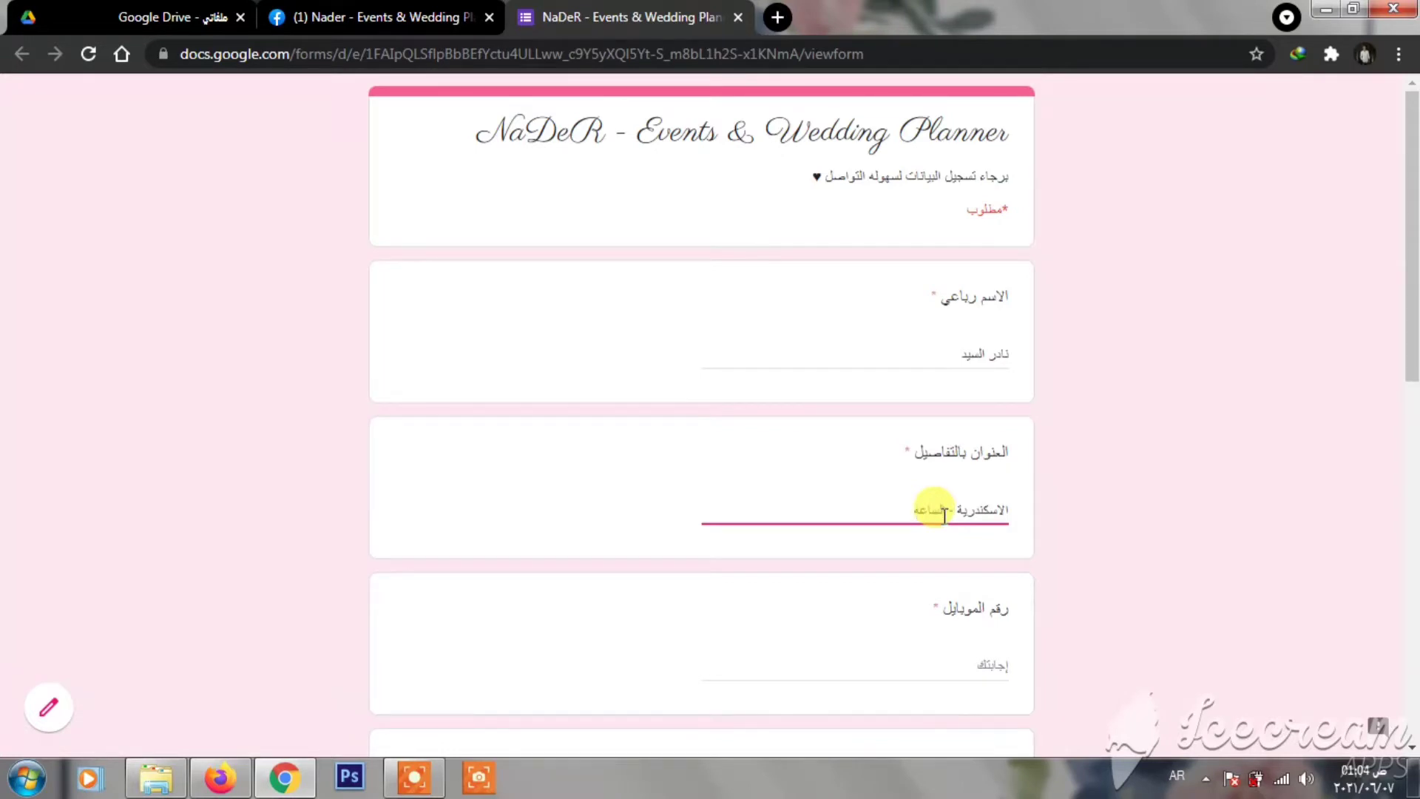
scroll(944, 511, "down", 3)
left_click(940, 436)
type("0122222222")
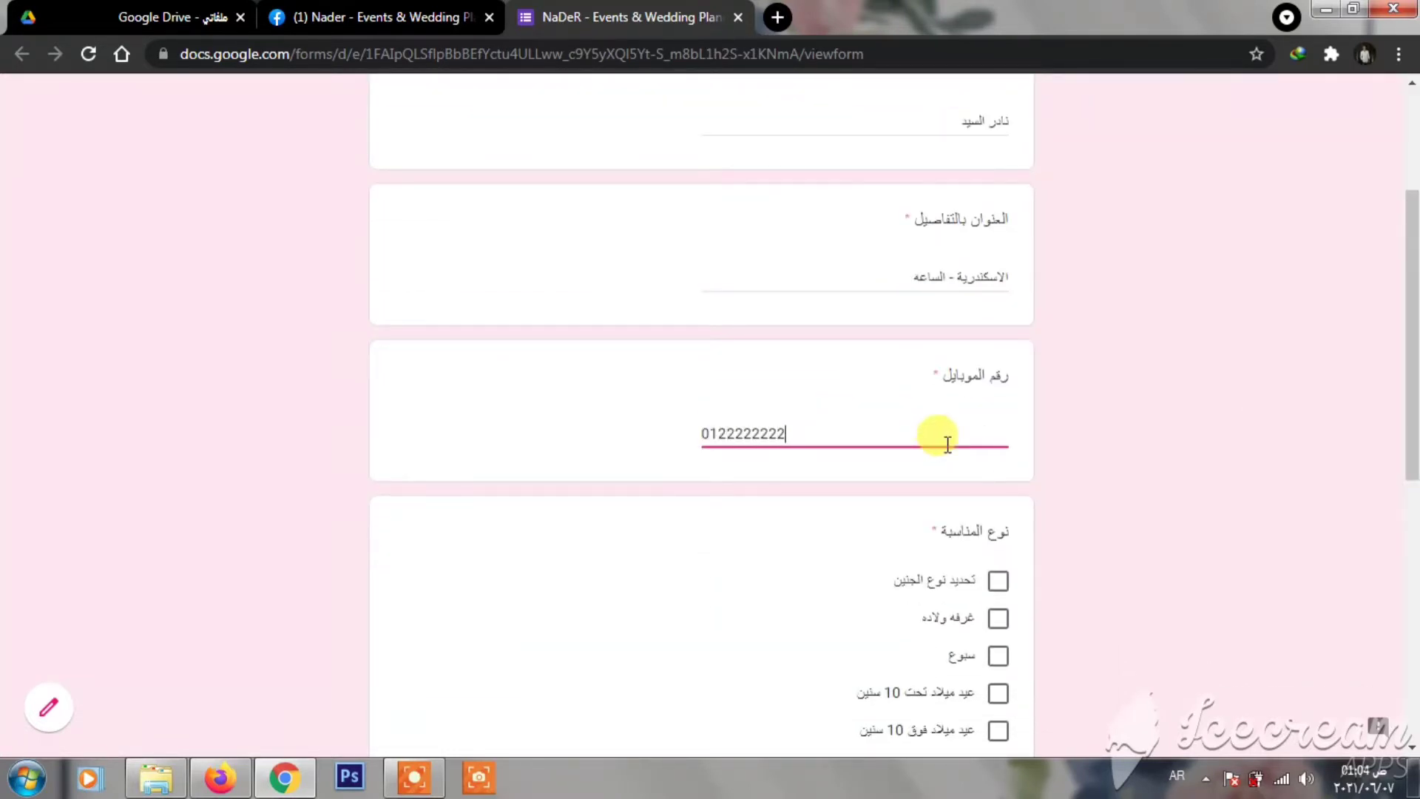
scroll(947, 444, "down", 3)
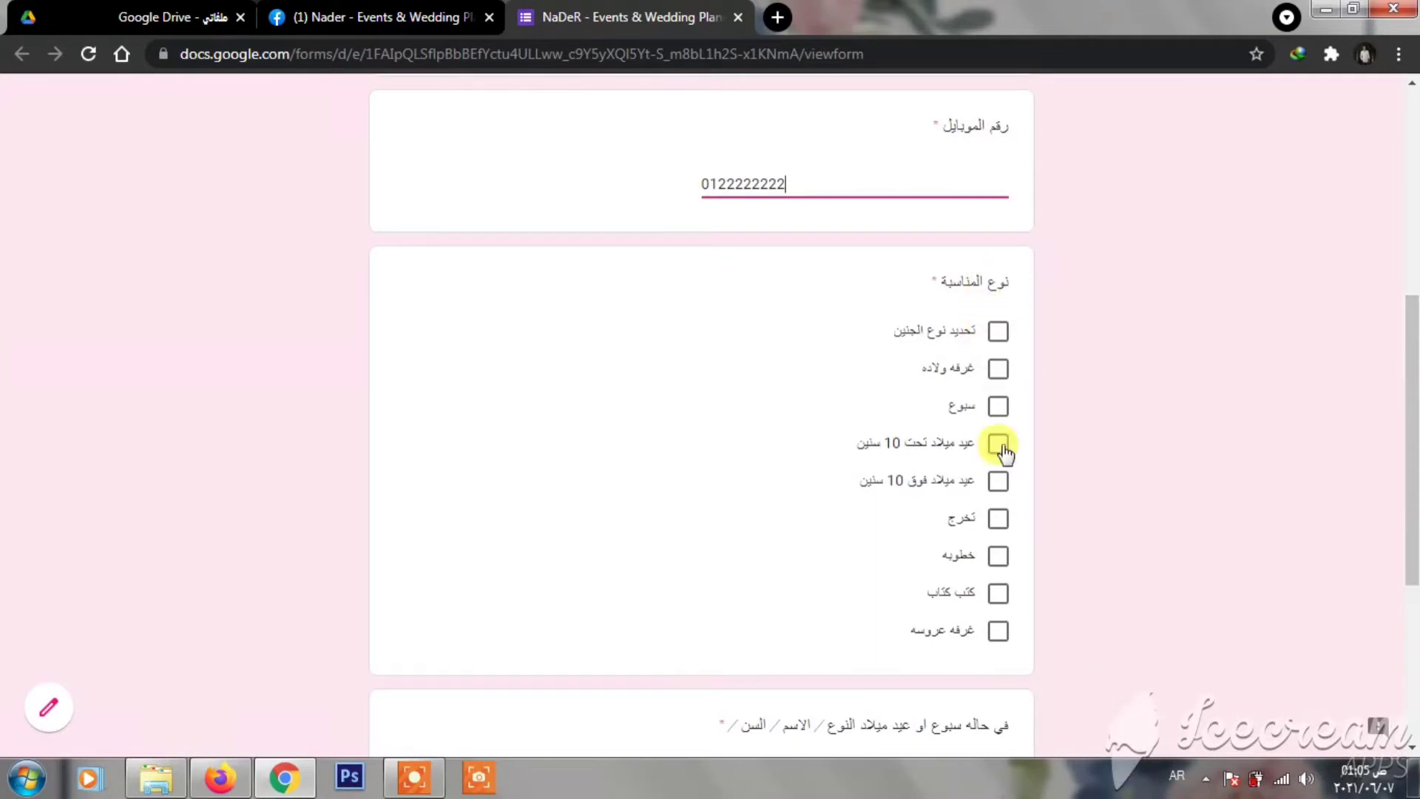
- Tick the under-10 birthday event type, answer the last question, submit the response and close the tab
left_click(997, 444)
scroll(1323, 366, "down", 3)
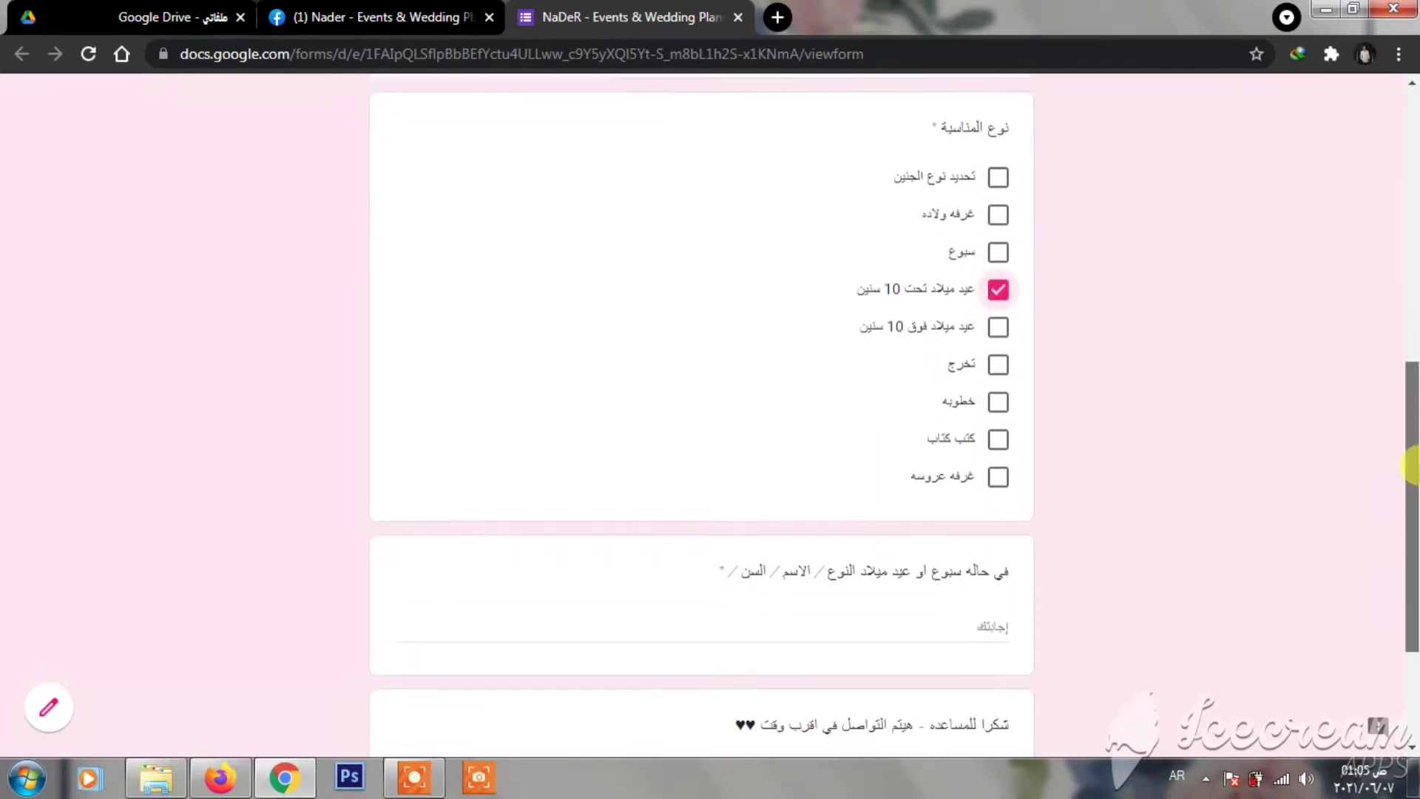
left_click(906, 515)
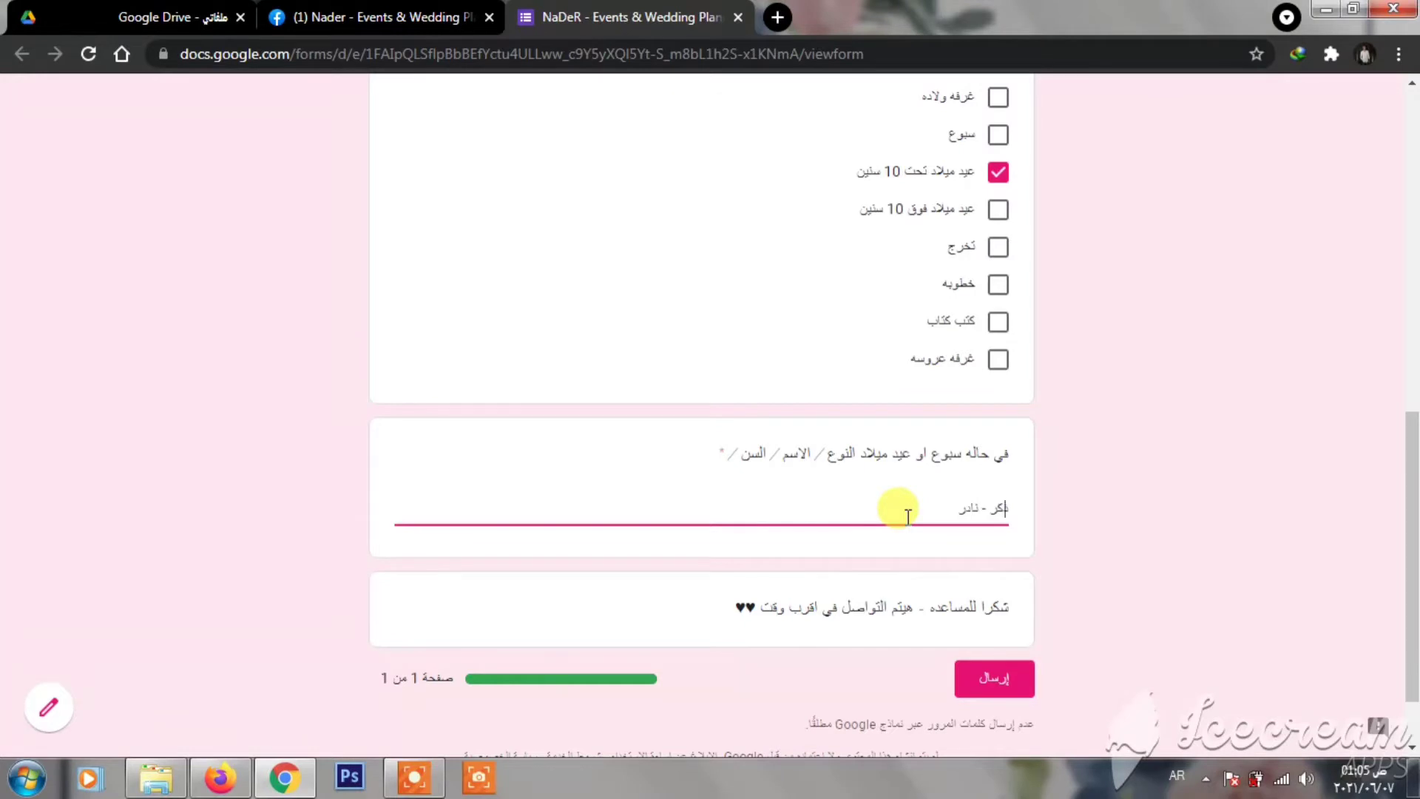
left_click(962, 674)
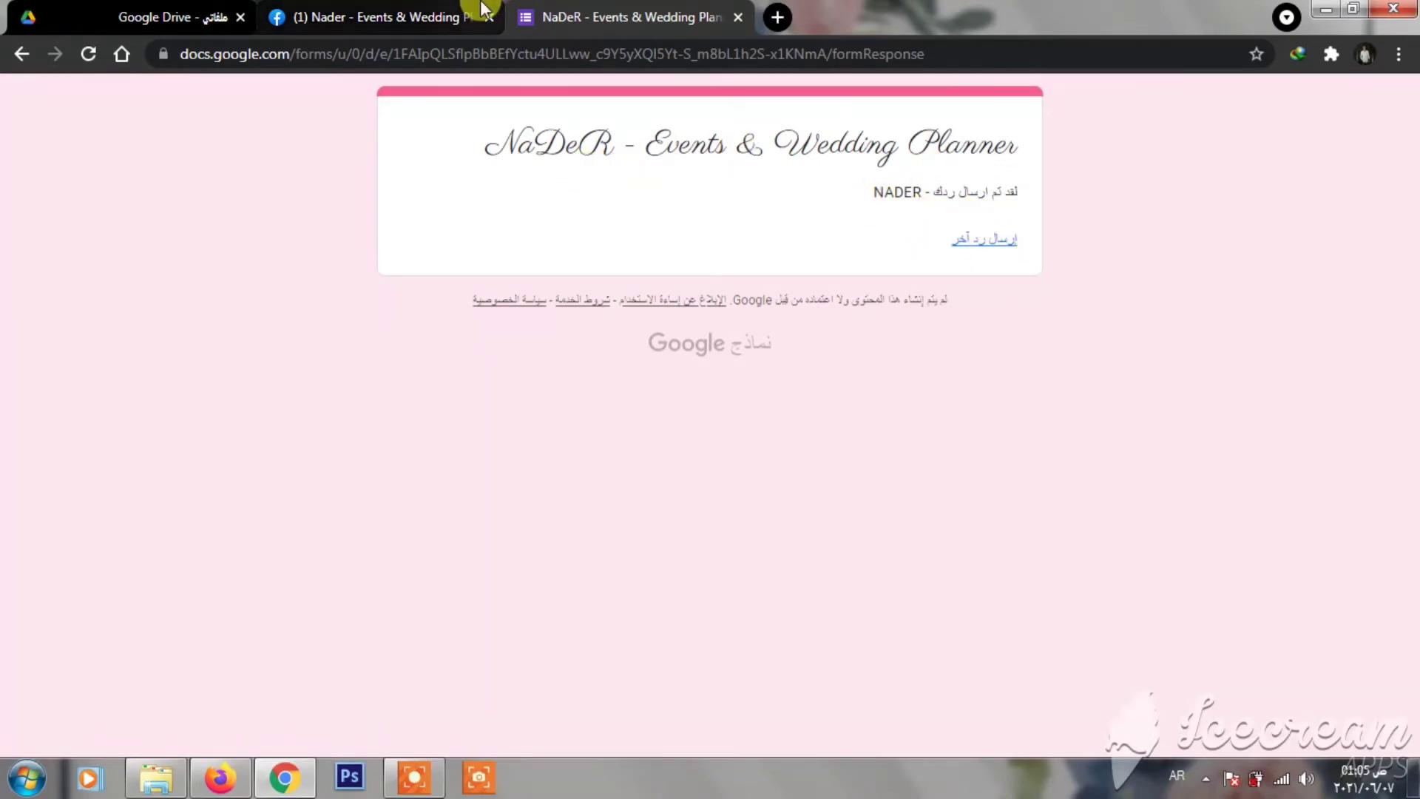
left_click(737, 17)
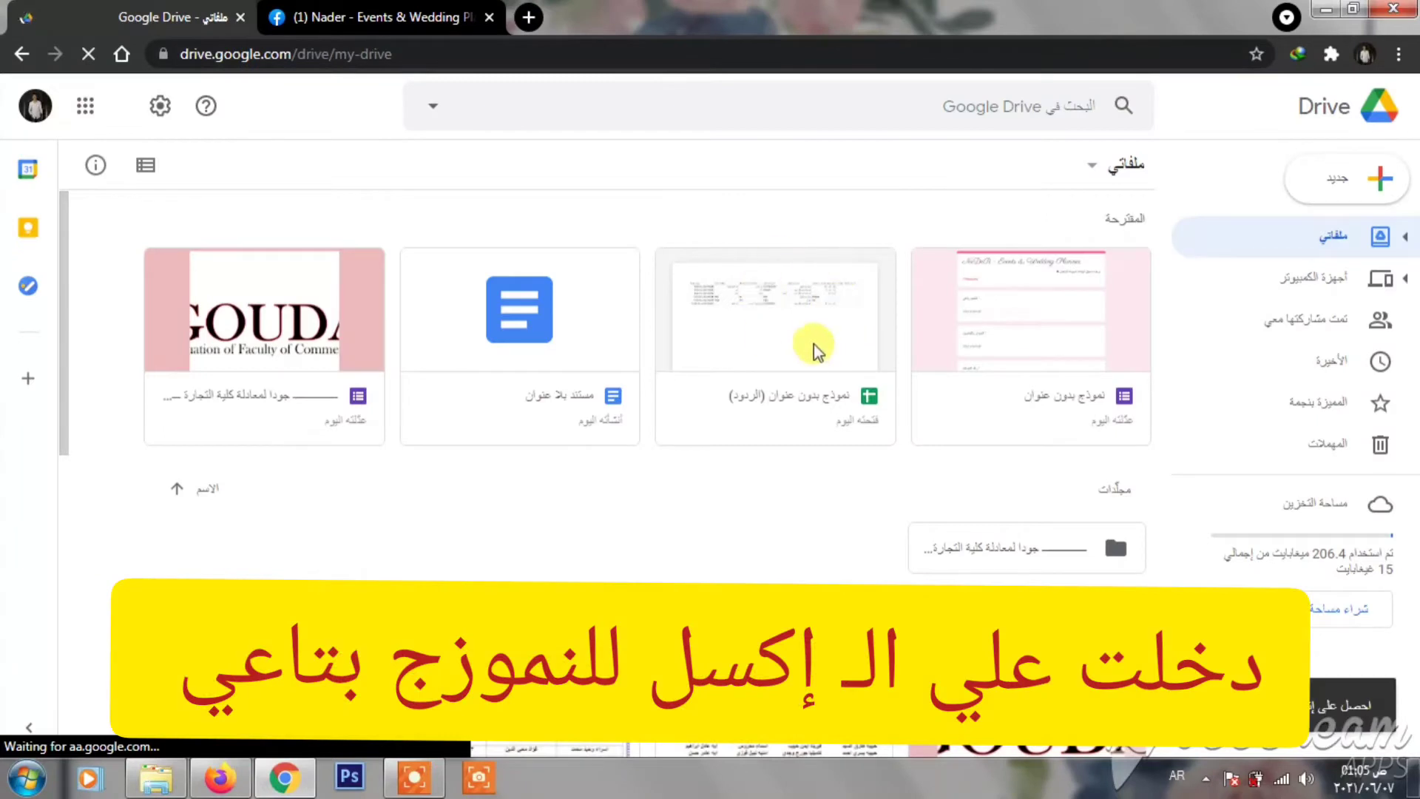
- Review the responses spreadsheet, then create a new blank Google Form from Drive's New menu
double_click(810, 345)
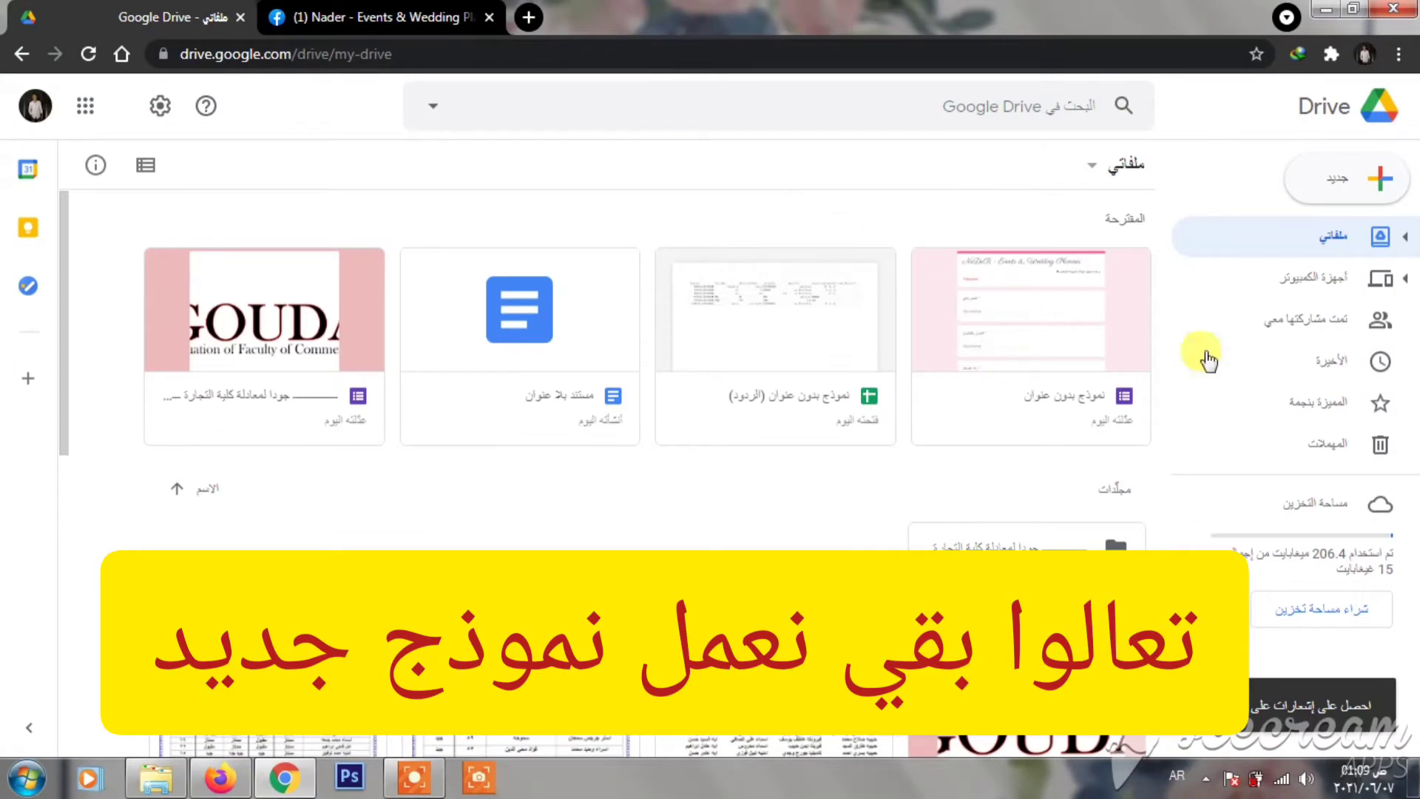
left_click(1344, 191)
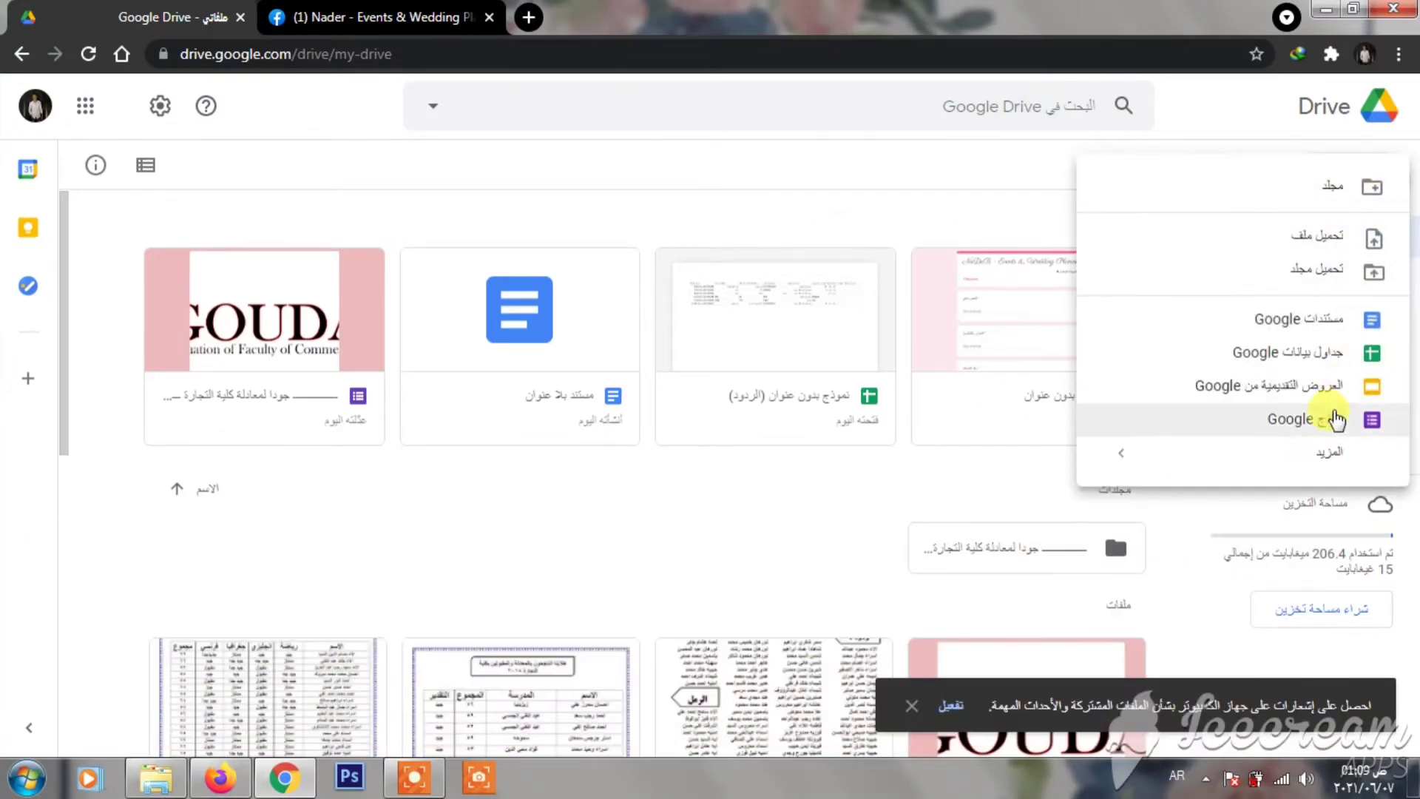
left_click(1334, 414)
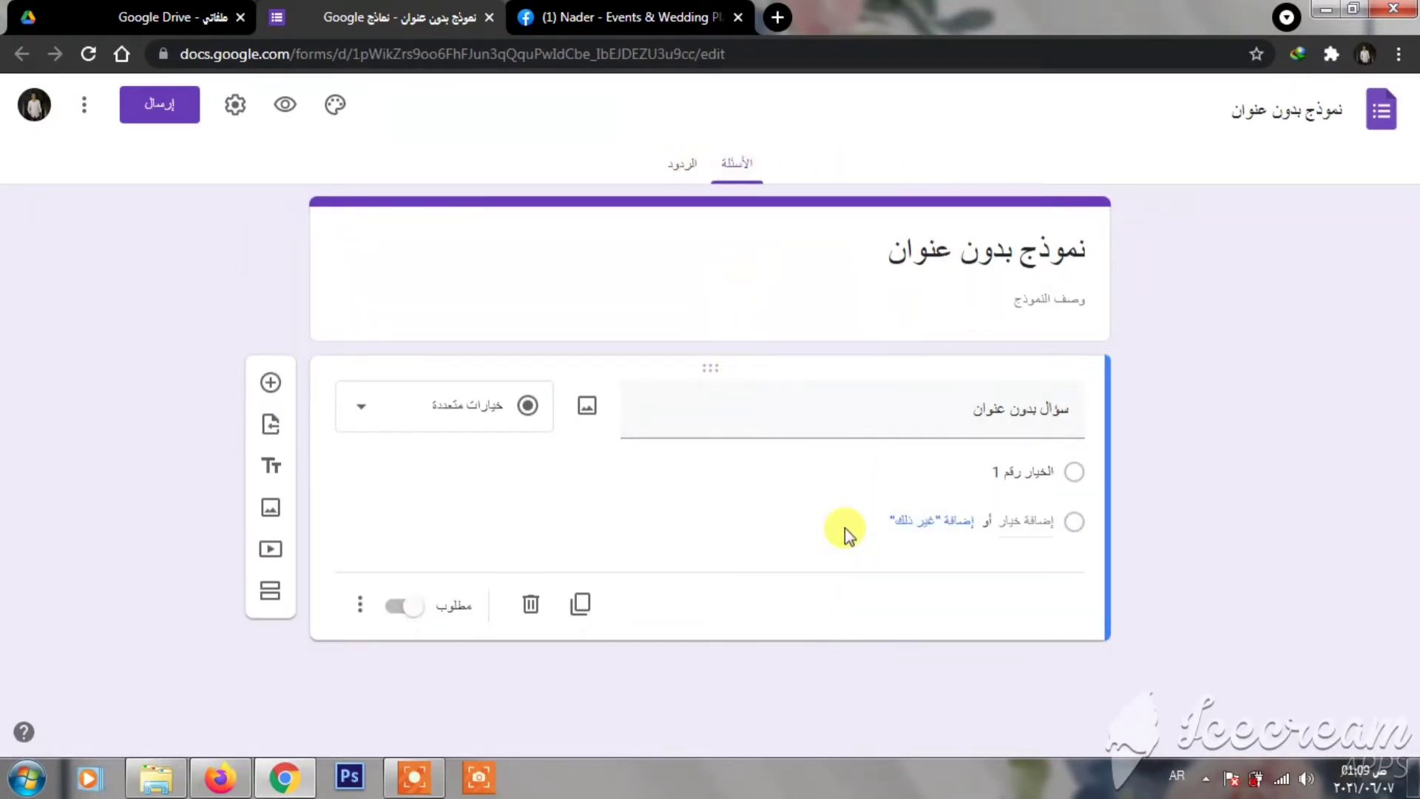
- Replace the placeholder form title with the planner's name
triple_click(994, 262)
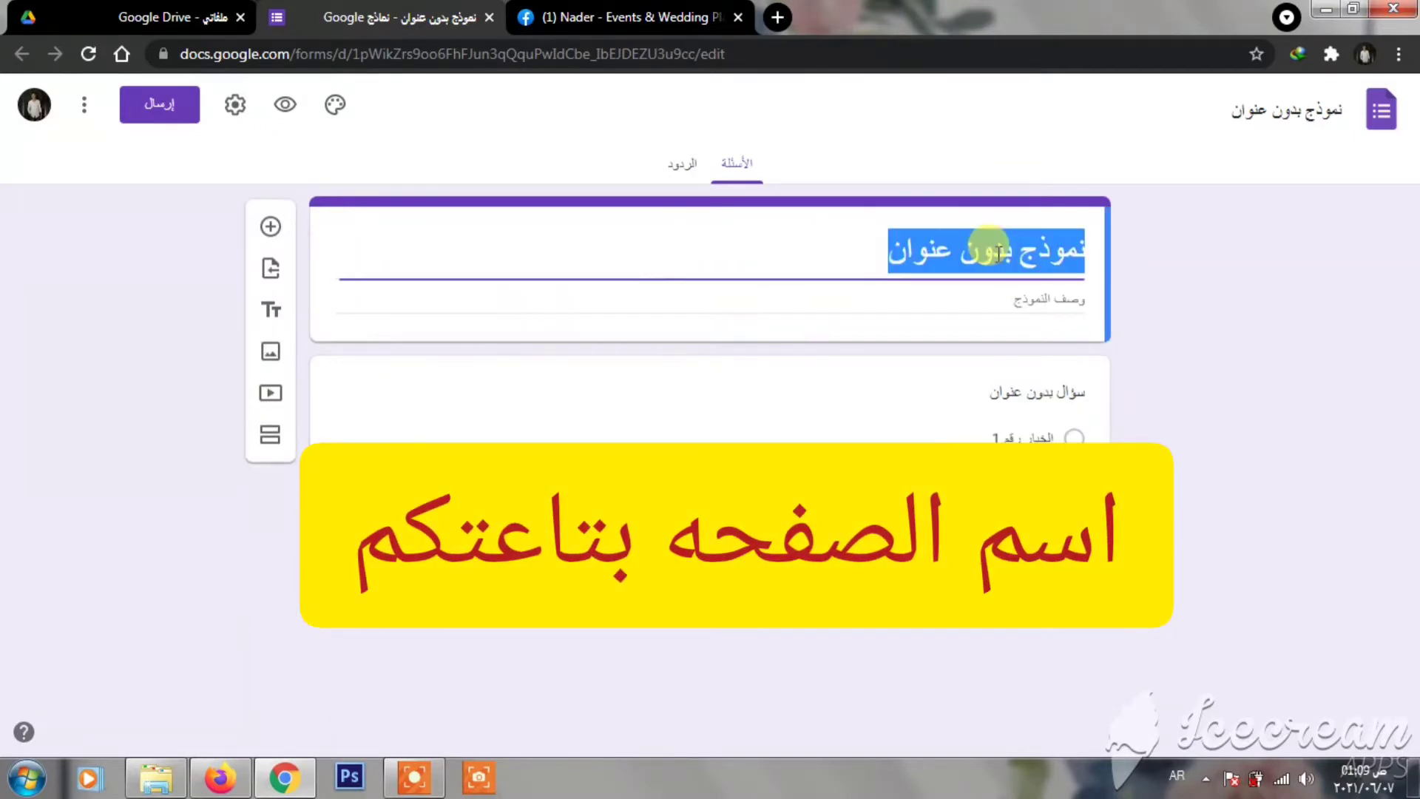
key("BackSpace")
type("ى")
key("BackSpace")
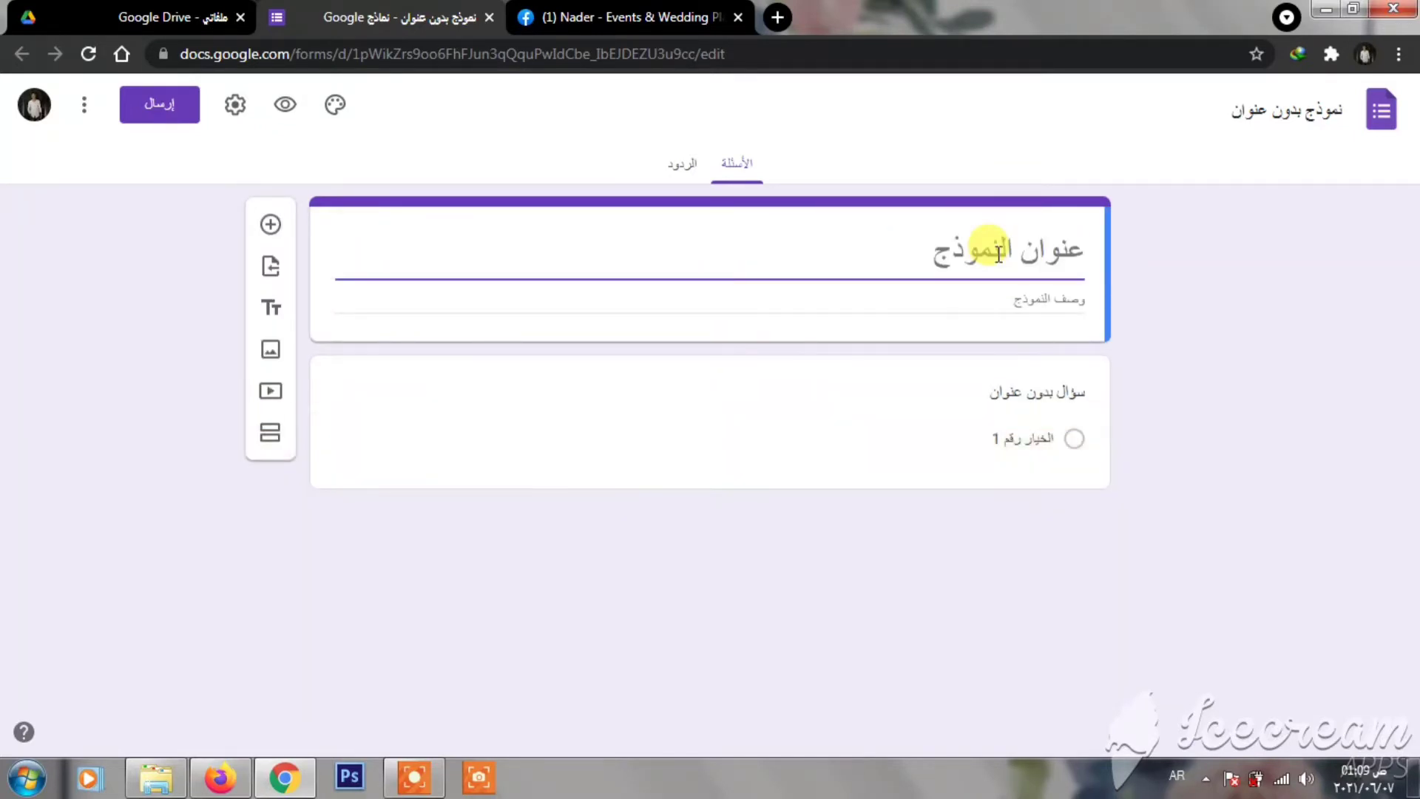
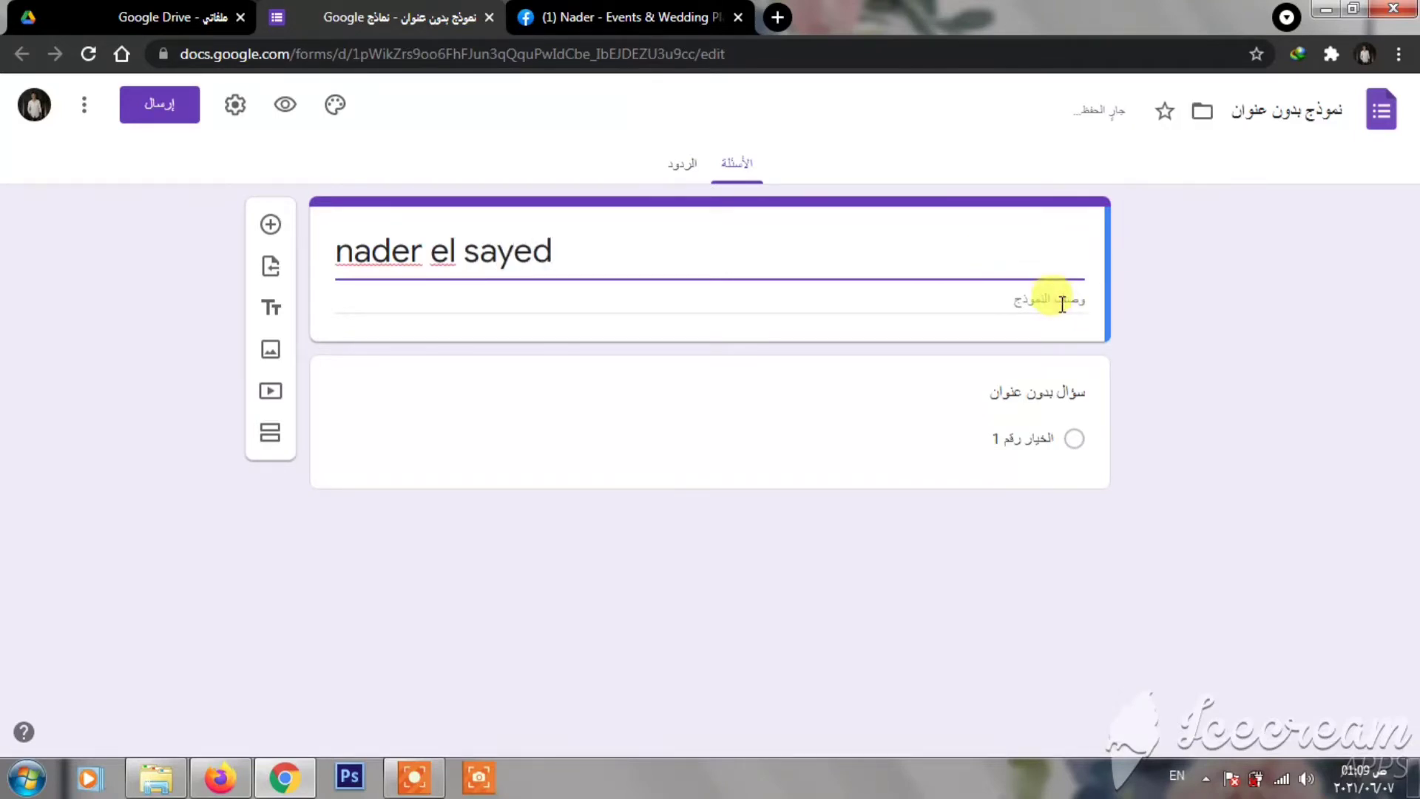
- Start the form description in Arabic: 'برجاء تسجيل البيانات المطلو'
left_click(1050, 300)
key("alt+shift")
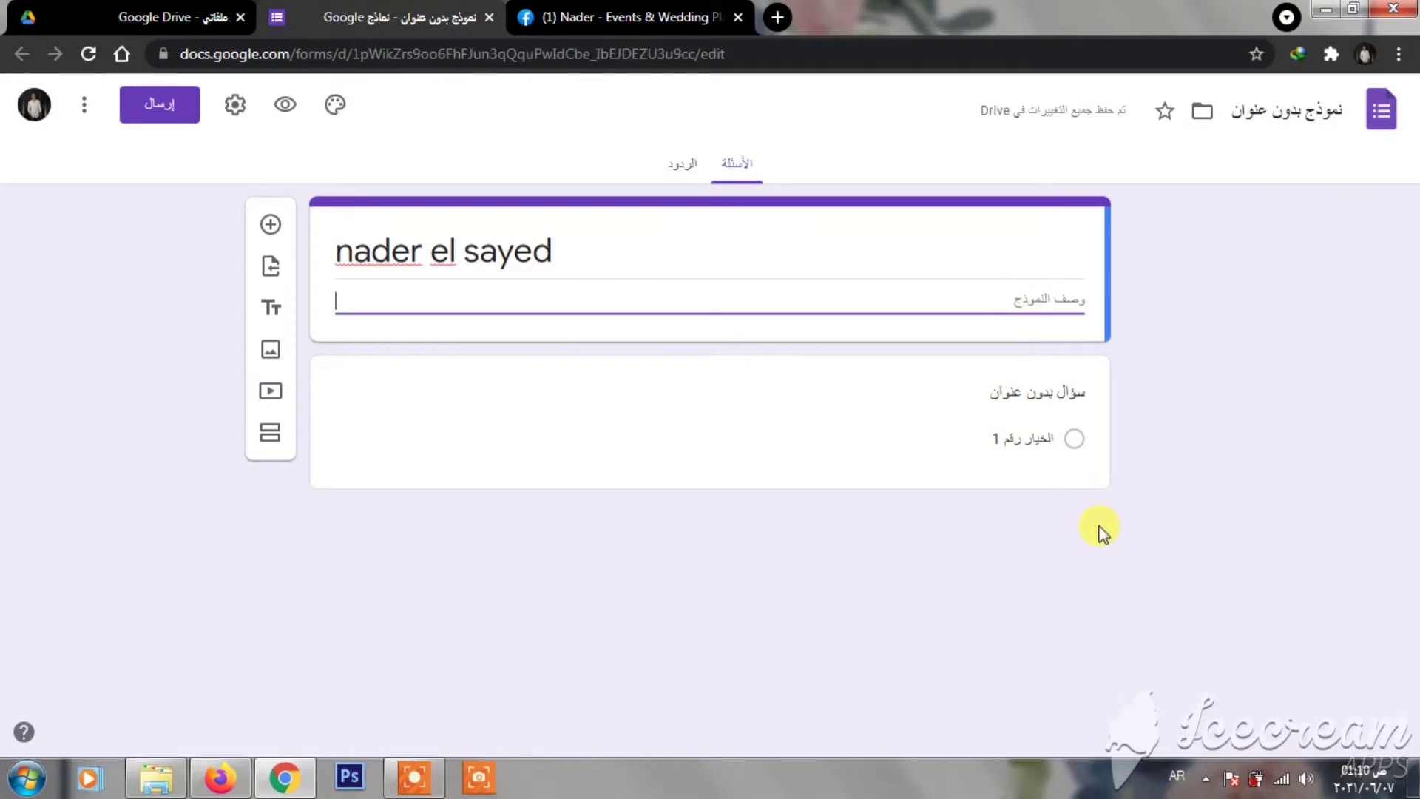
type("برجاء")
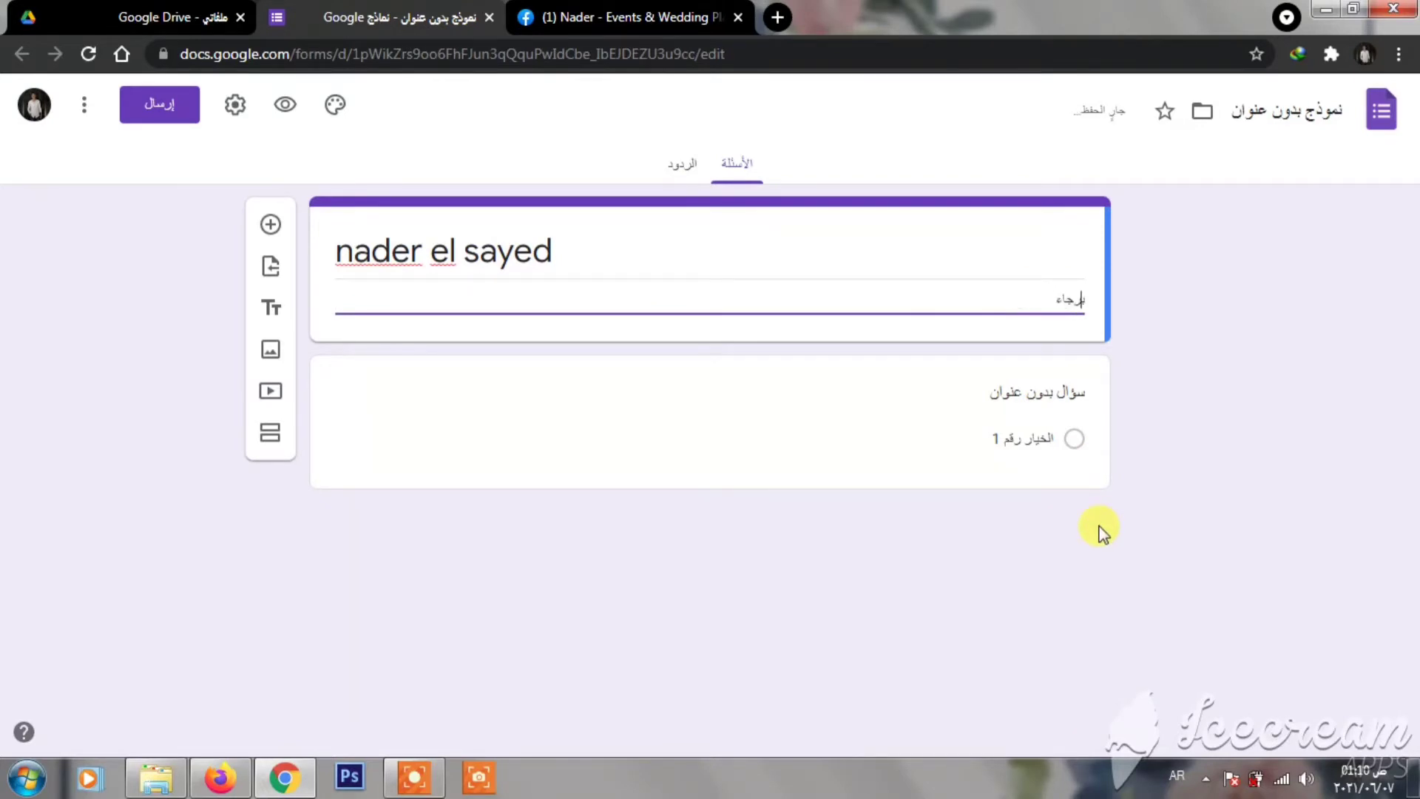
type(" تسجيل البيانات ال")
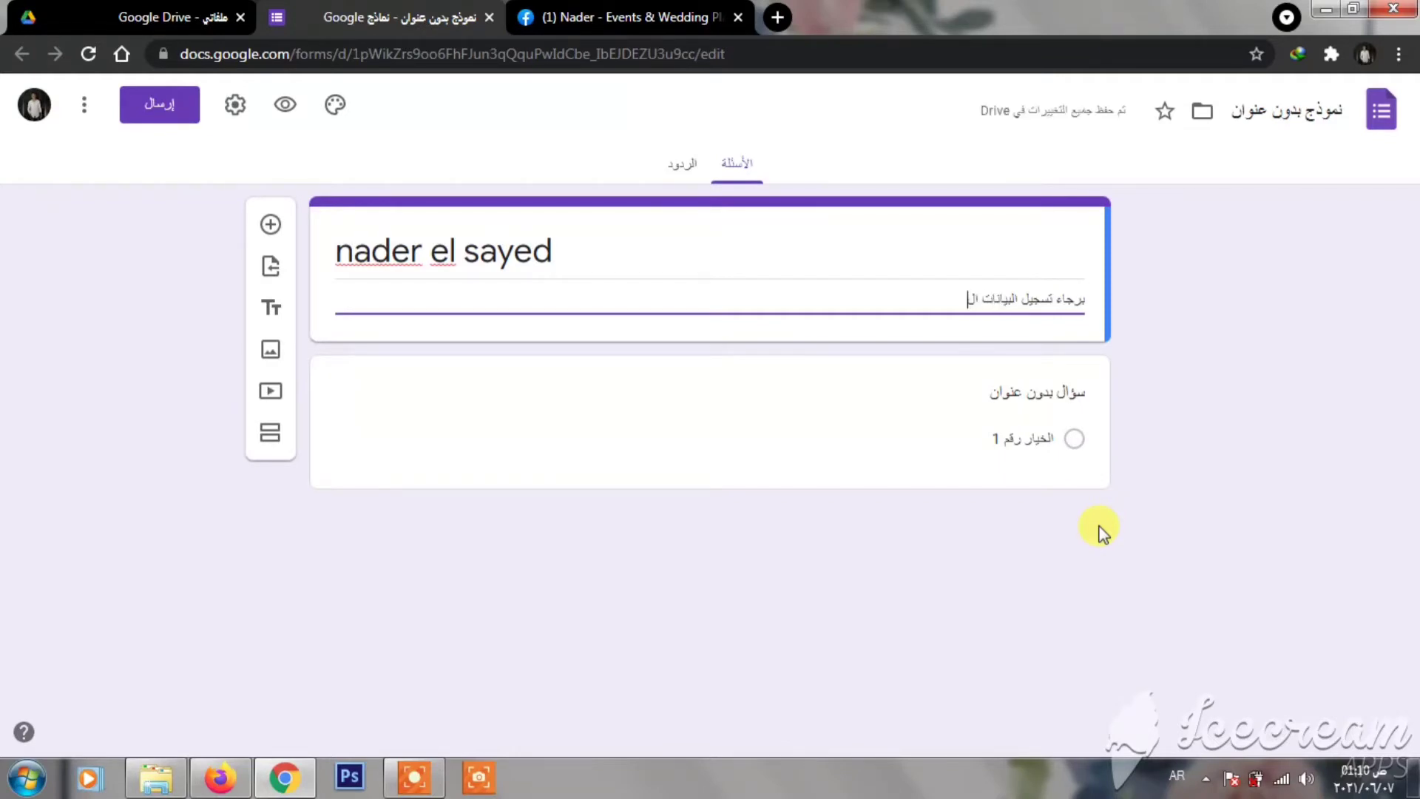
type("مطلوبه")
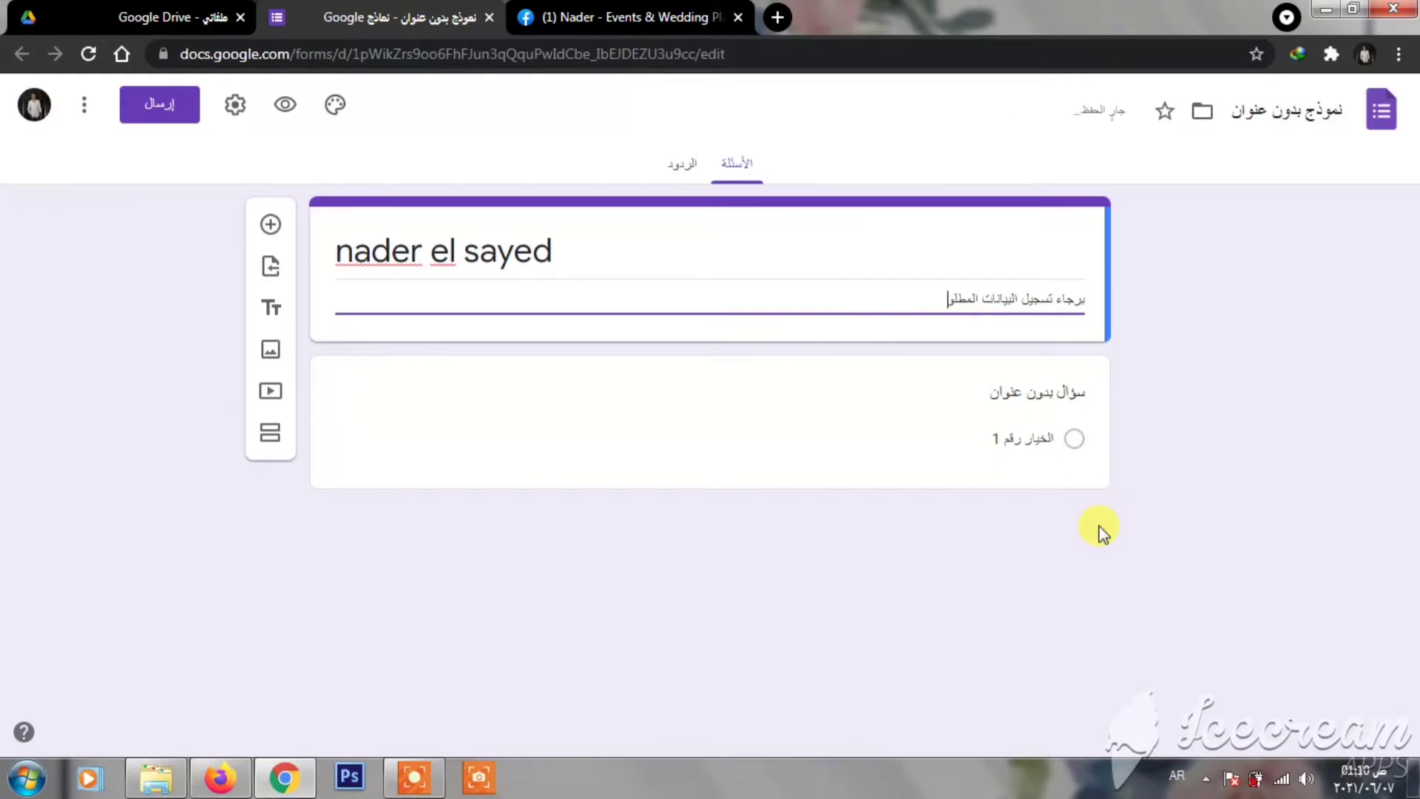
- Make the first question a required short-answer question titled 'الاسم رباعي'
left_click(1009, 393)
type("الاس")
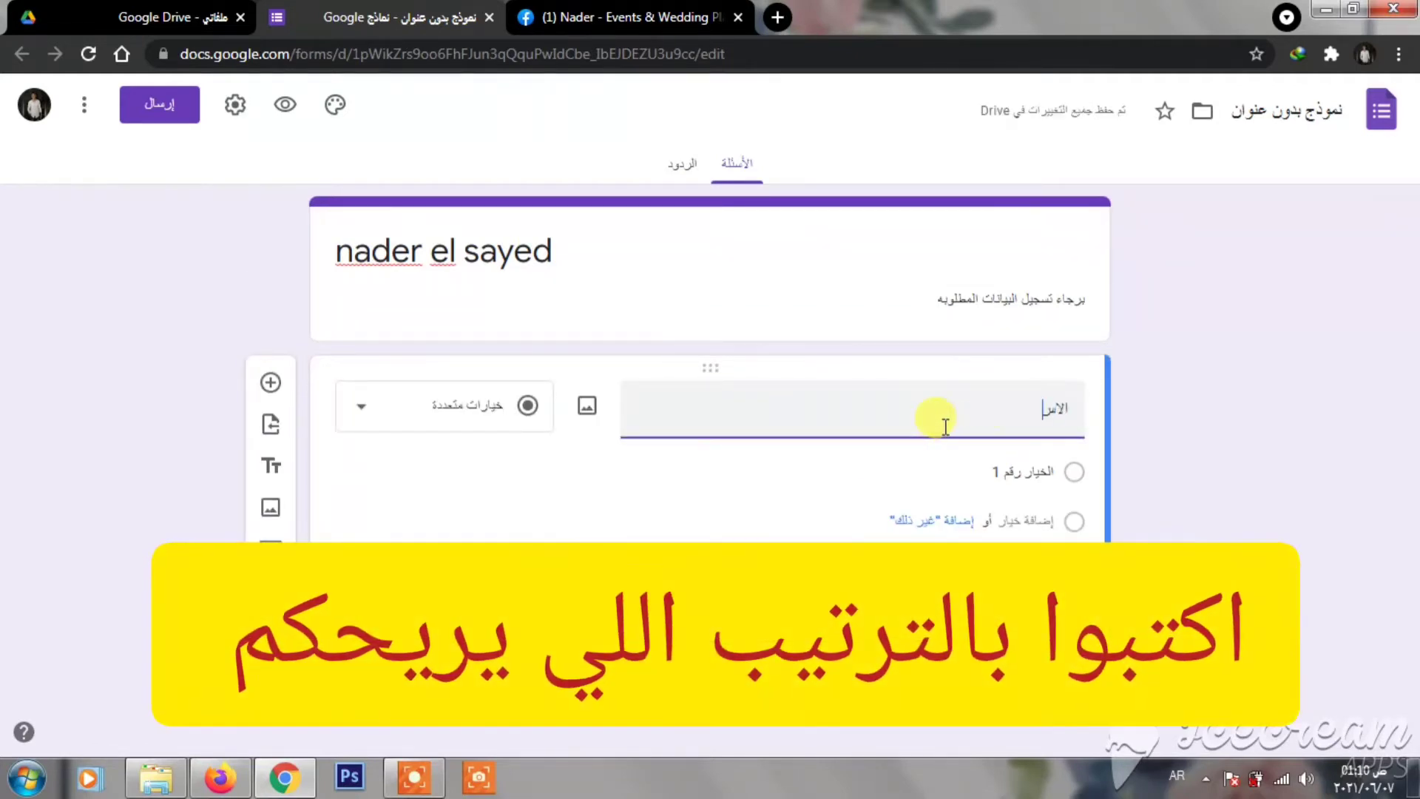
type("م رباع")
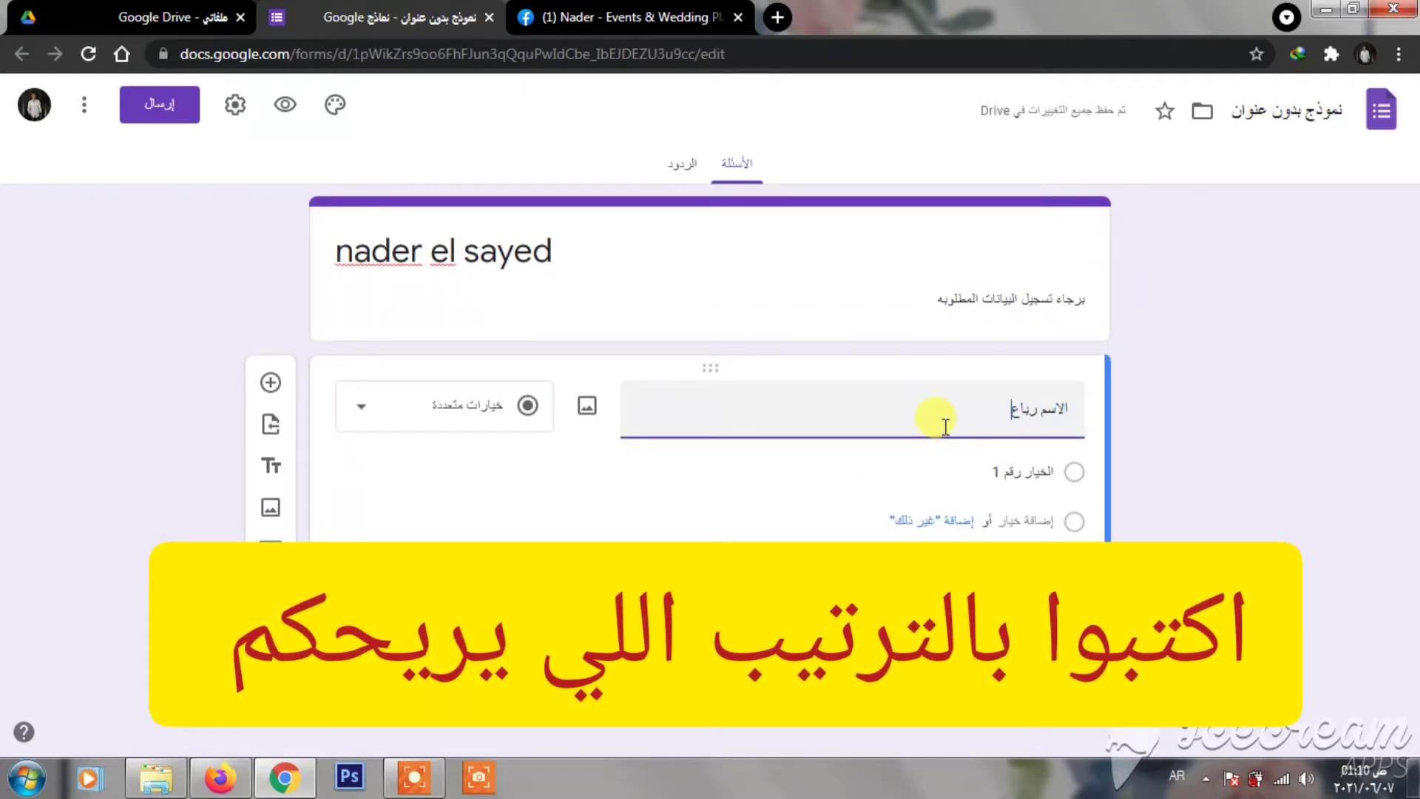
type("ي")
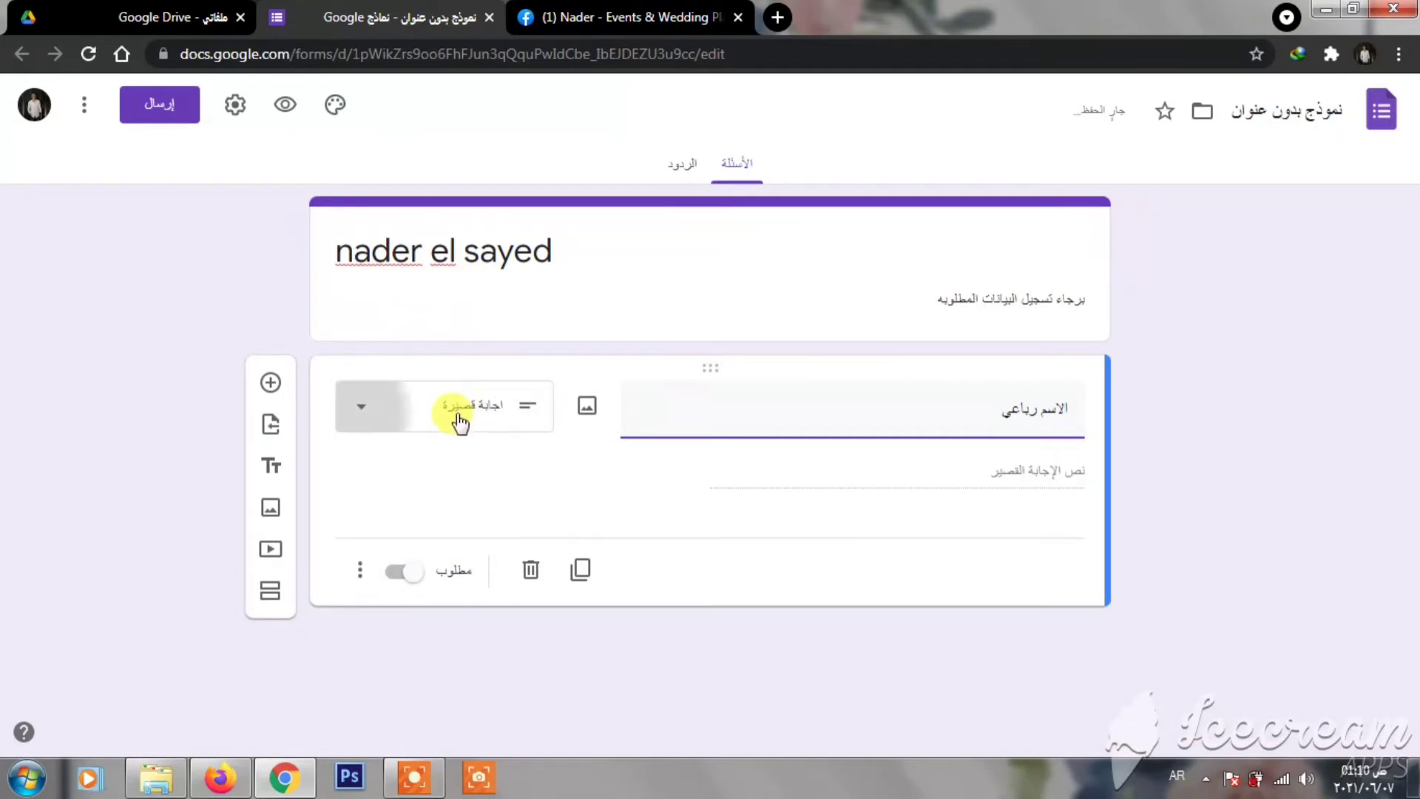
left_click(460, 422)
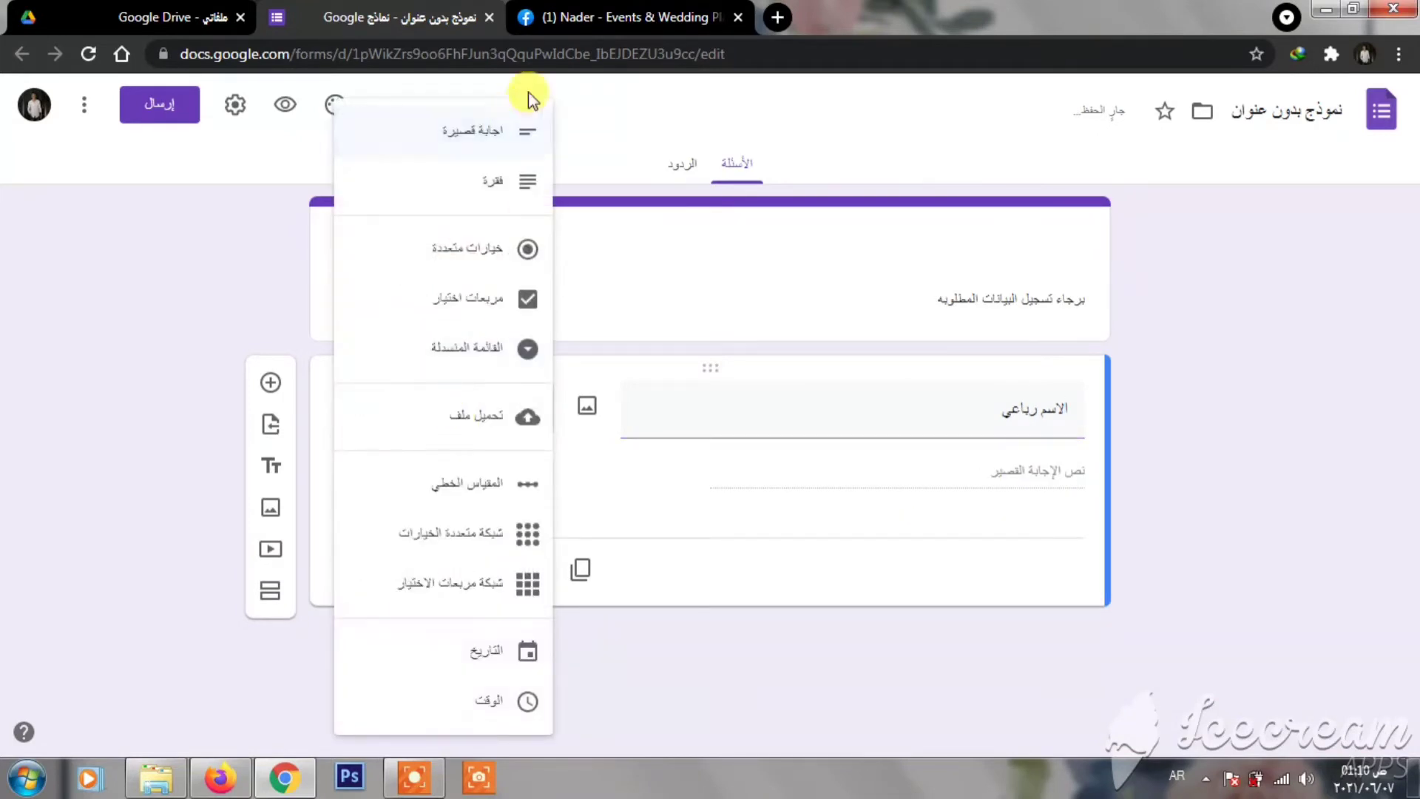
left_click(491, 150)
left_click(401, 573)
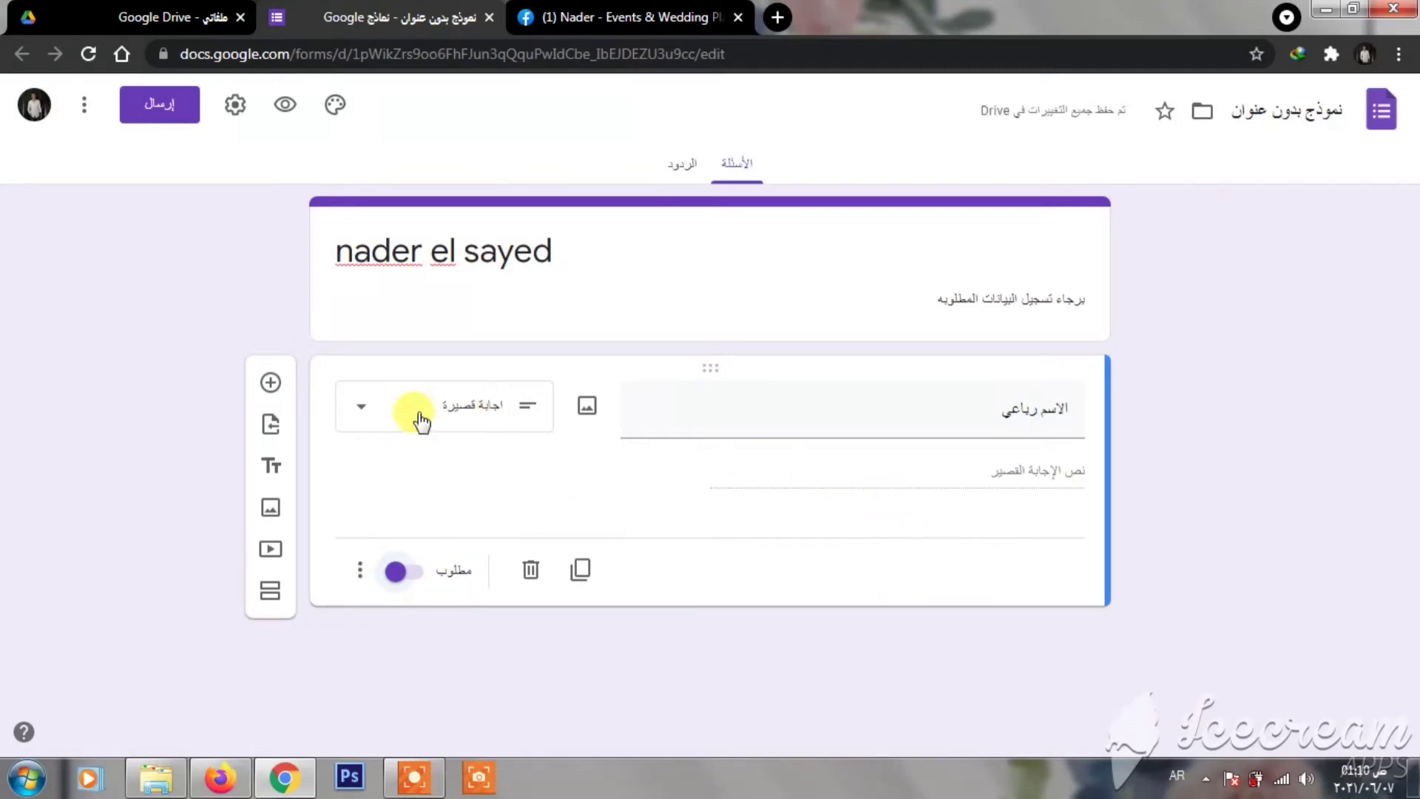
- Add a required question titled 'رقم الموبايل'
left_click(271, 383)
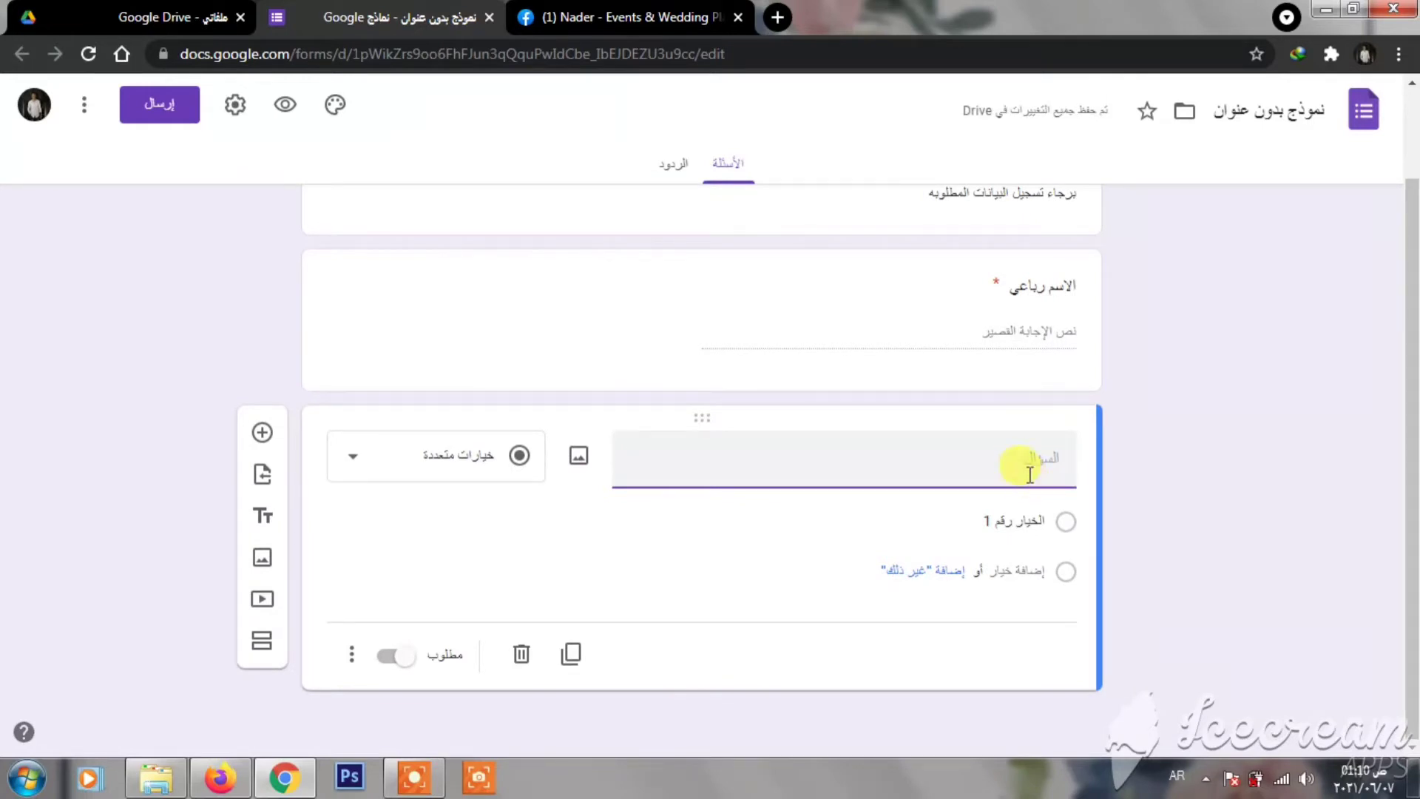
type("رقم المو")
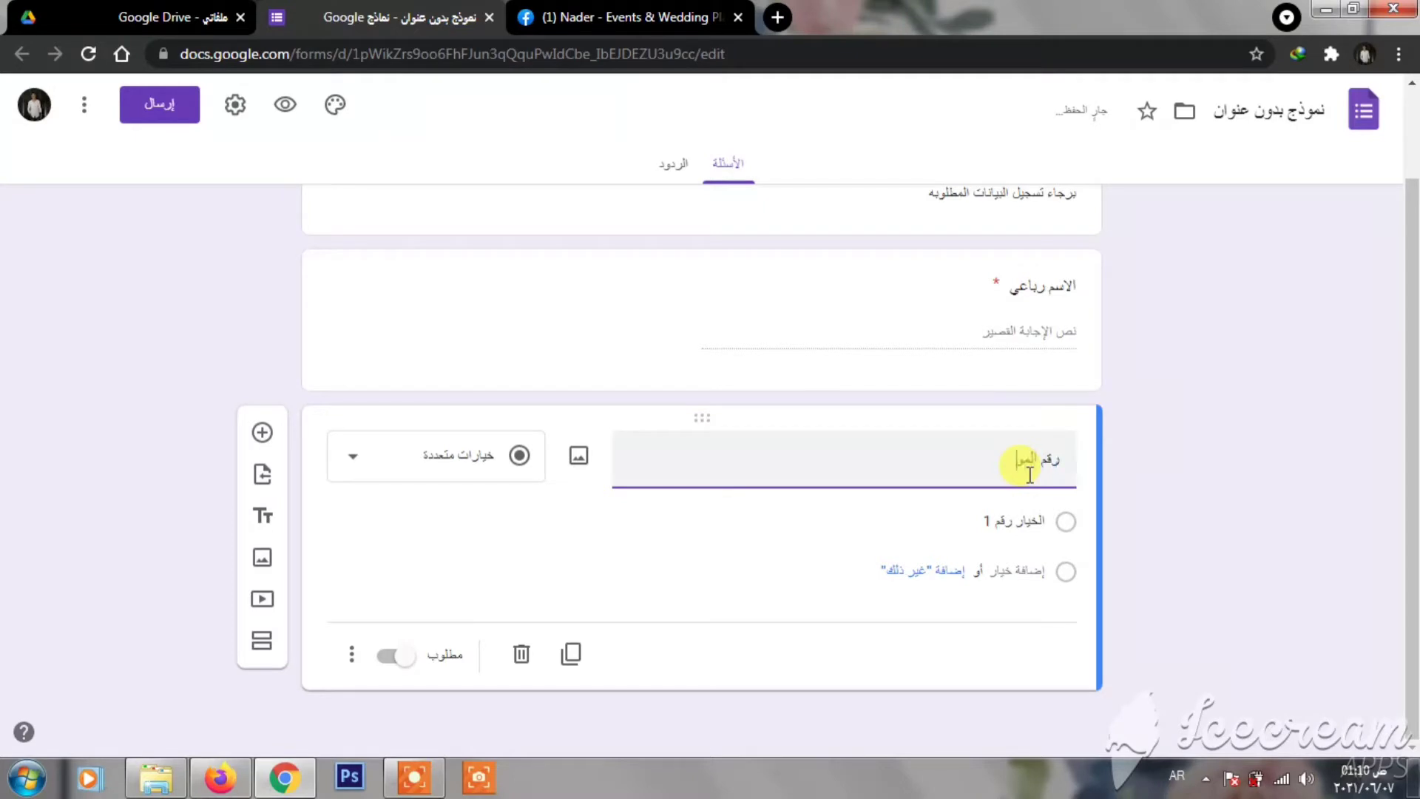
type("بايل")
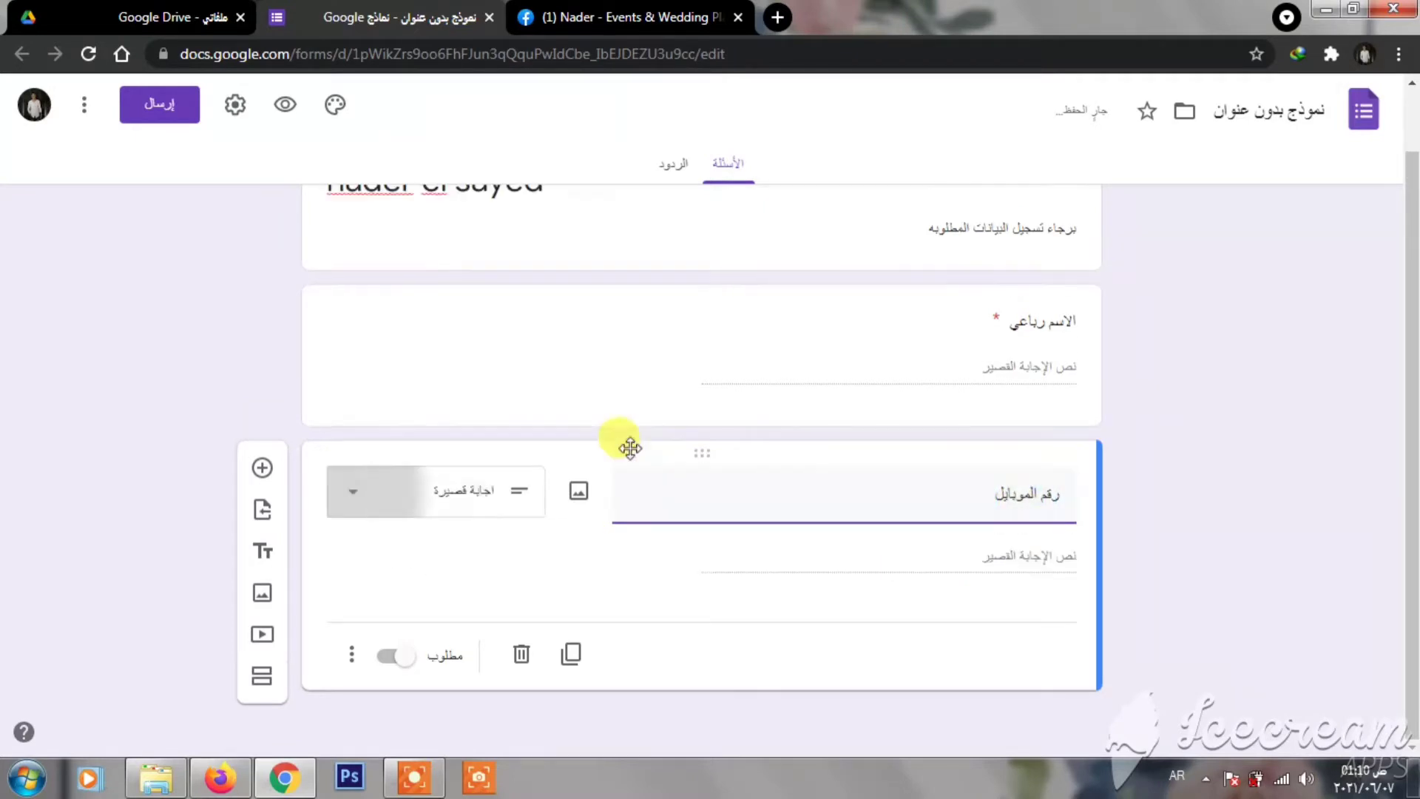
left_click(392, 666)
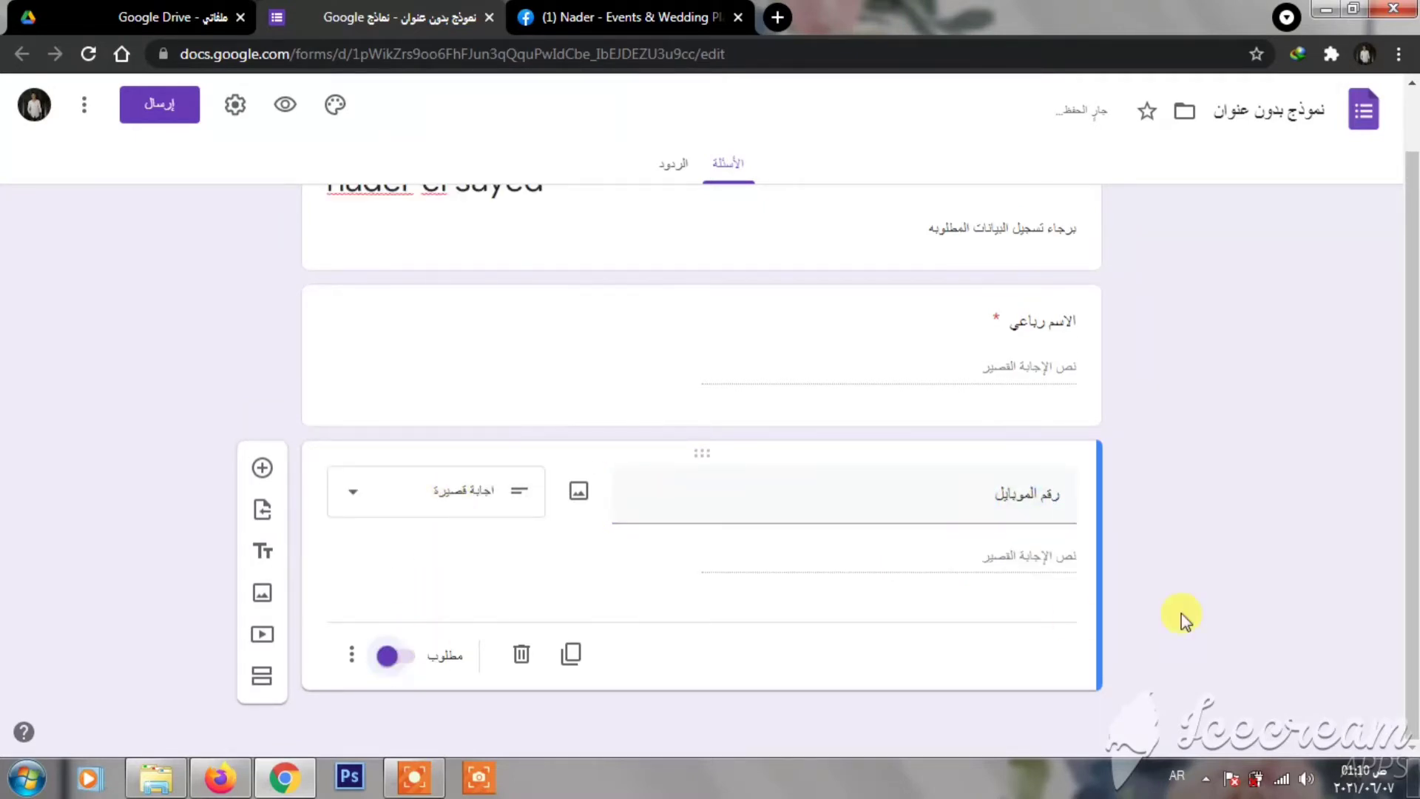
- Add the required question 'العنوان بالتفاصيل', then begin a fourth question titled 'نو…'
left_click(260, 467)
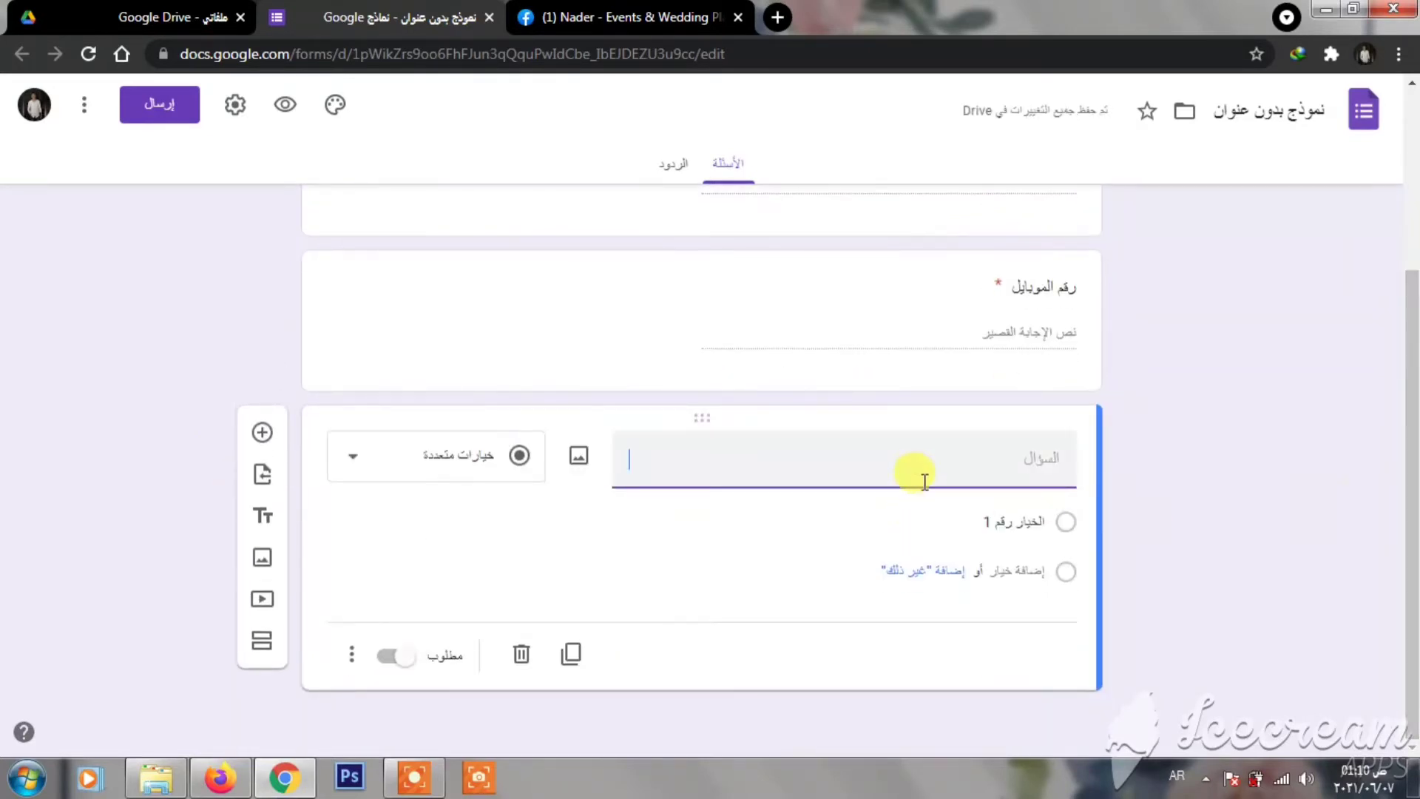
type("العن")
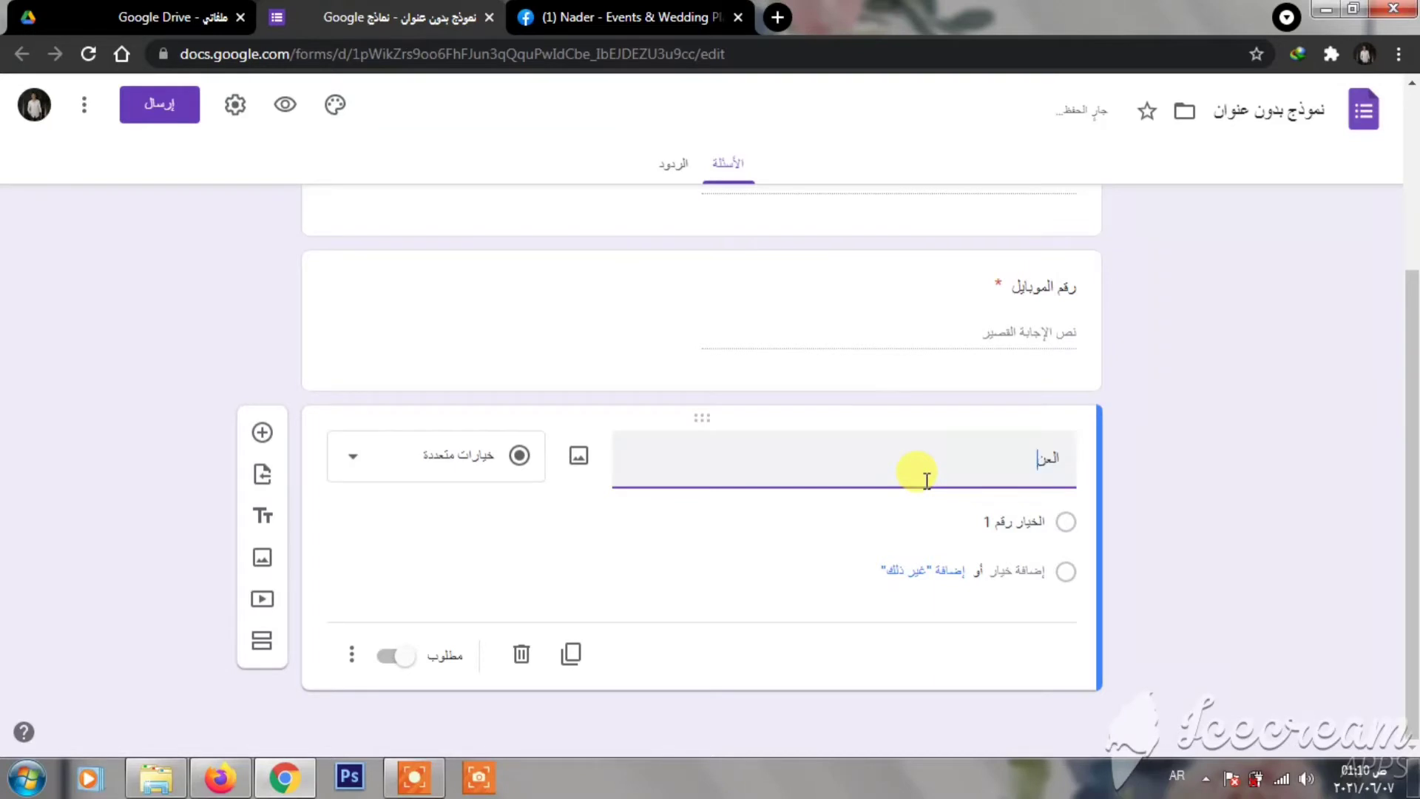
type("وان بالتف")
type("اصل")
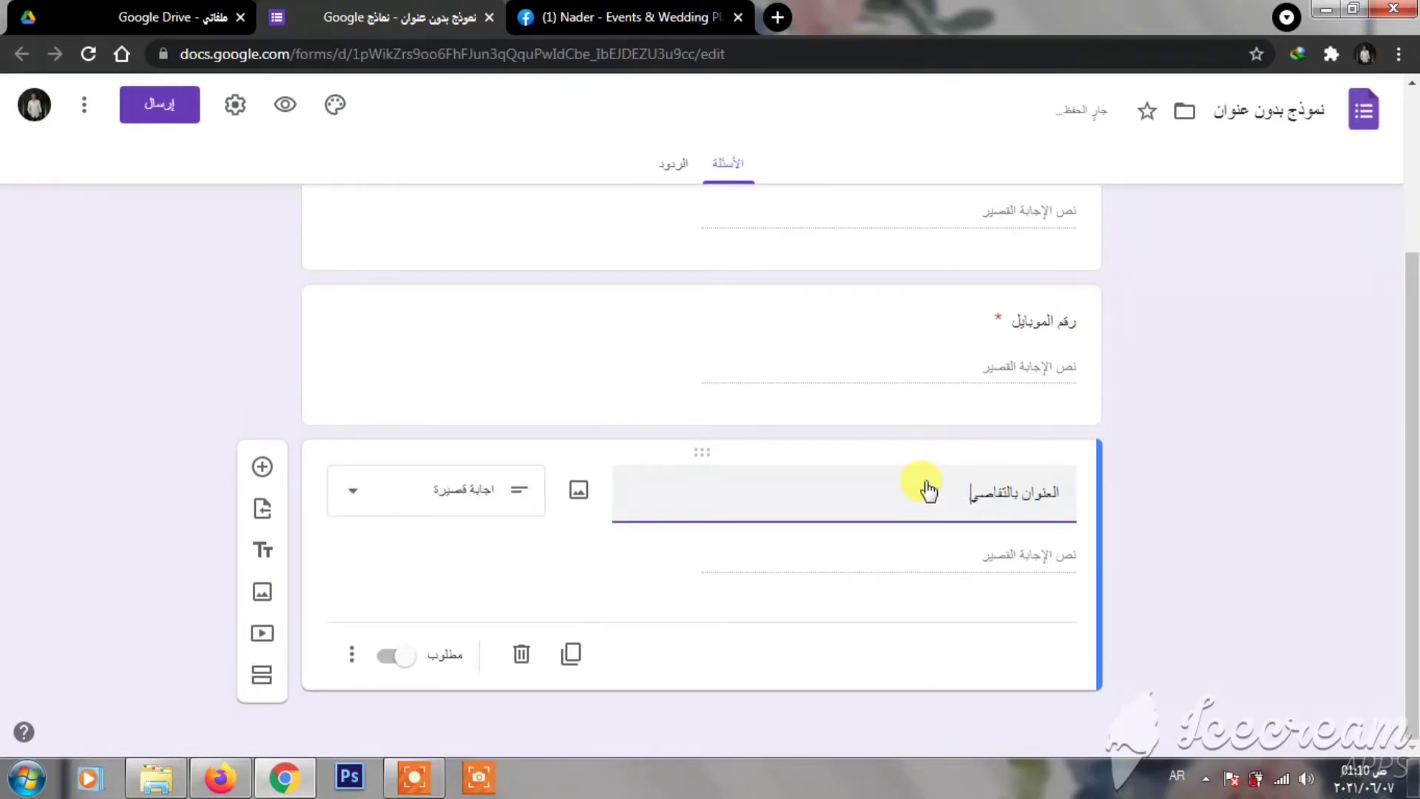
type("ل")
left_click(1226, 527)
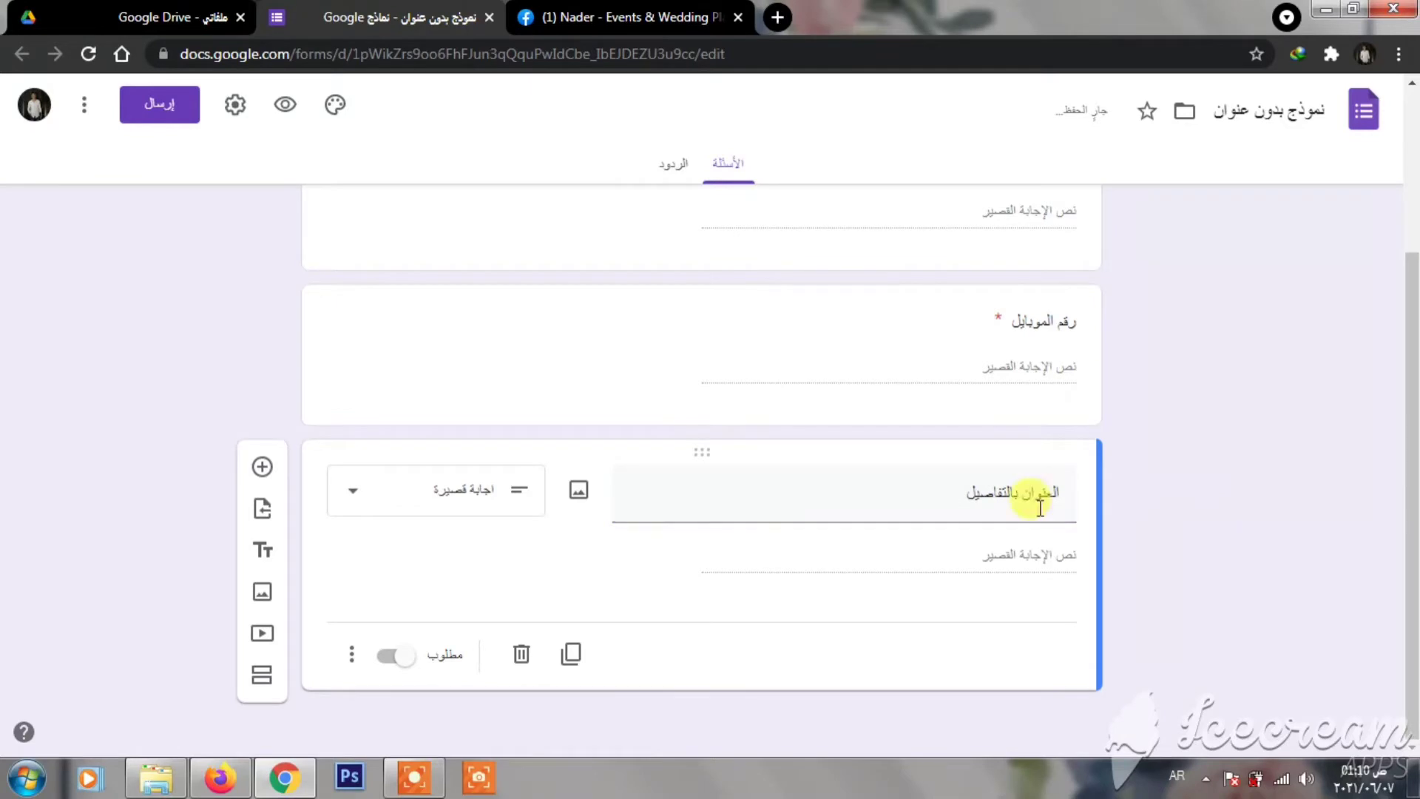
left_click(399, 669)
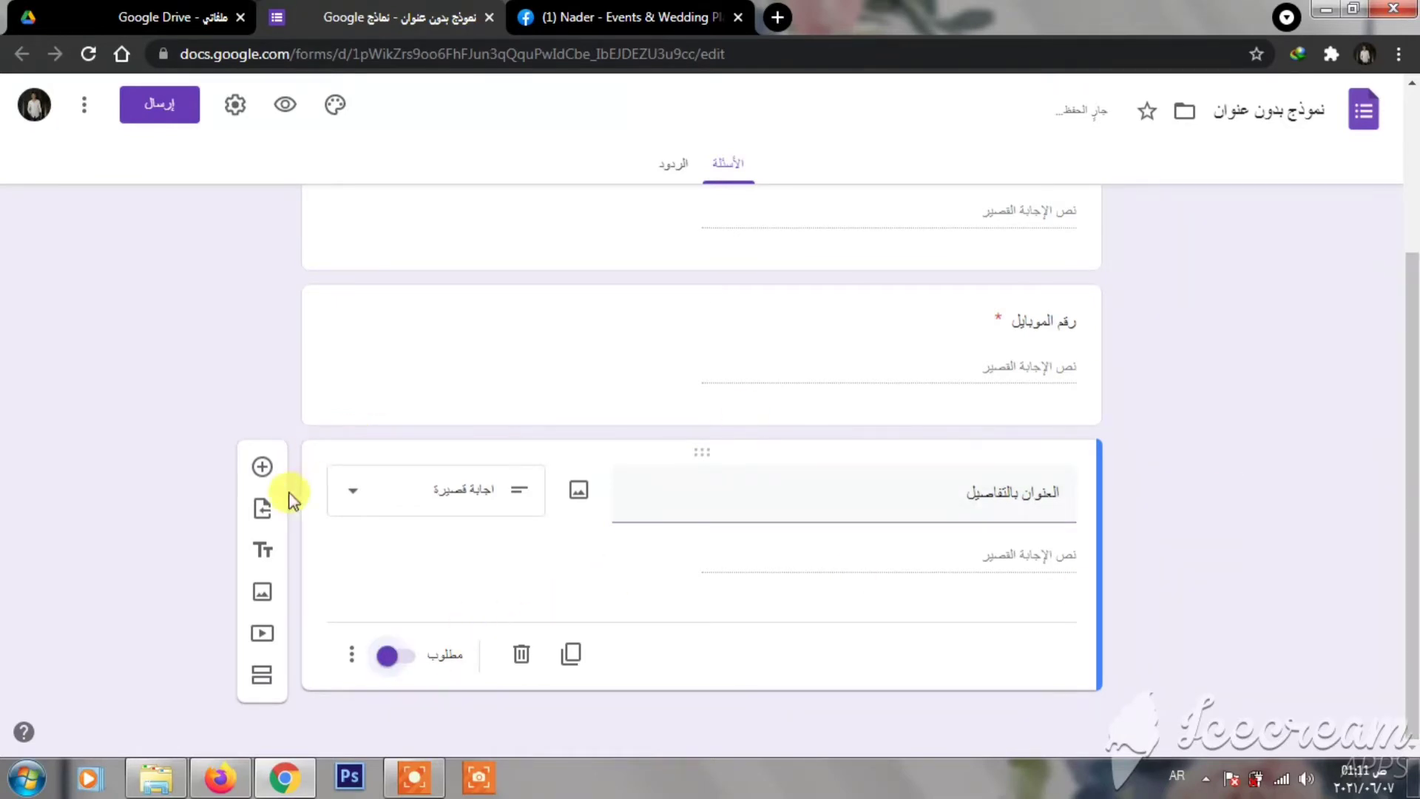
left_click(263, 464)
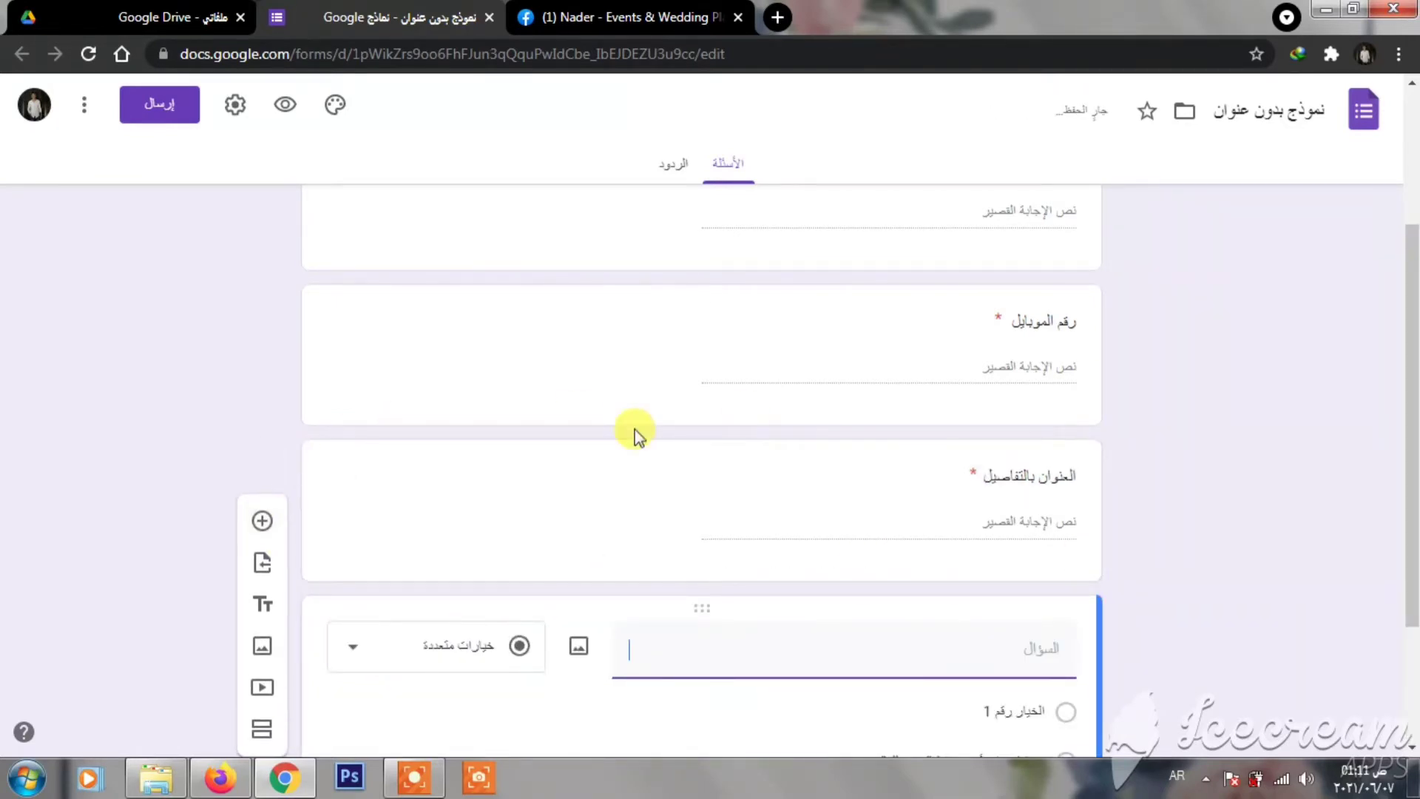
type("ن")
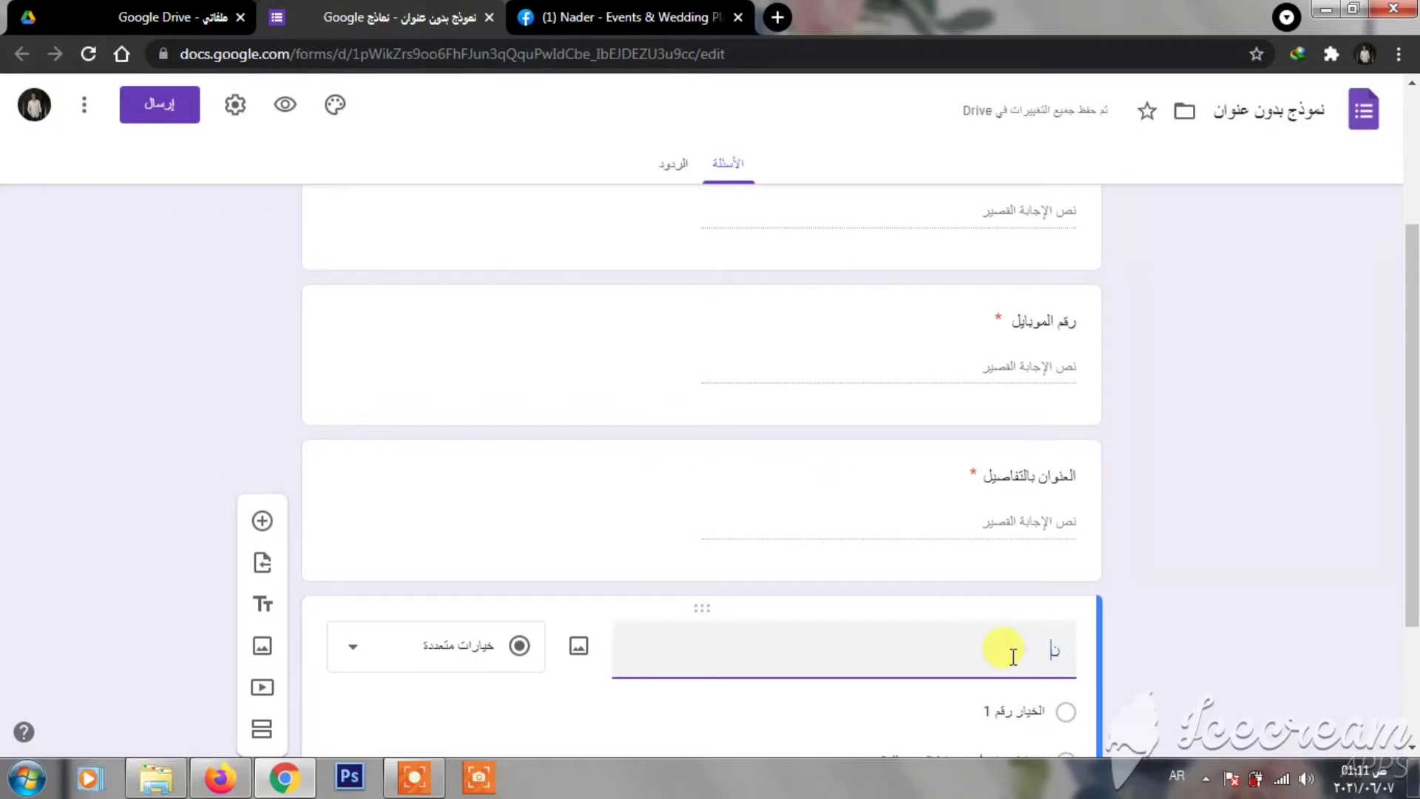
type("وع المناسبه")
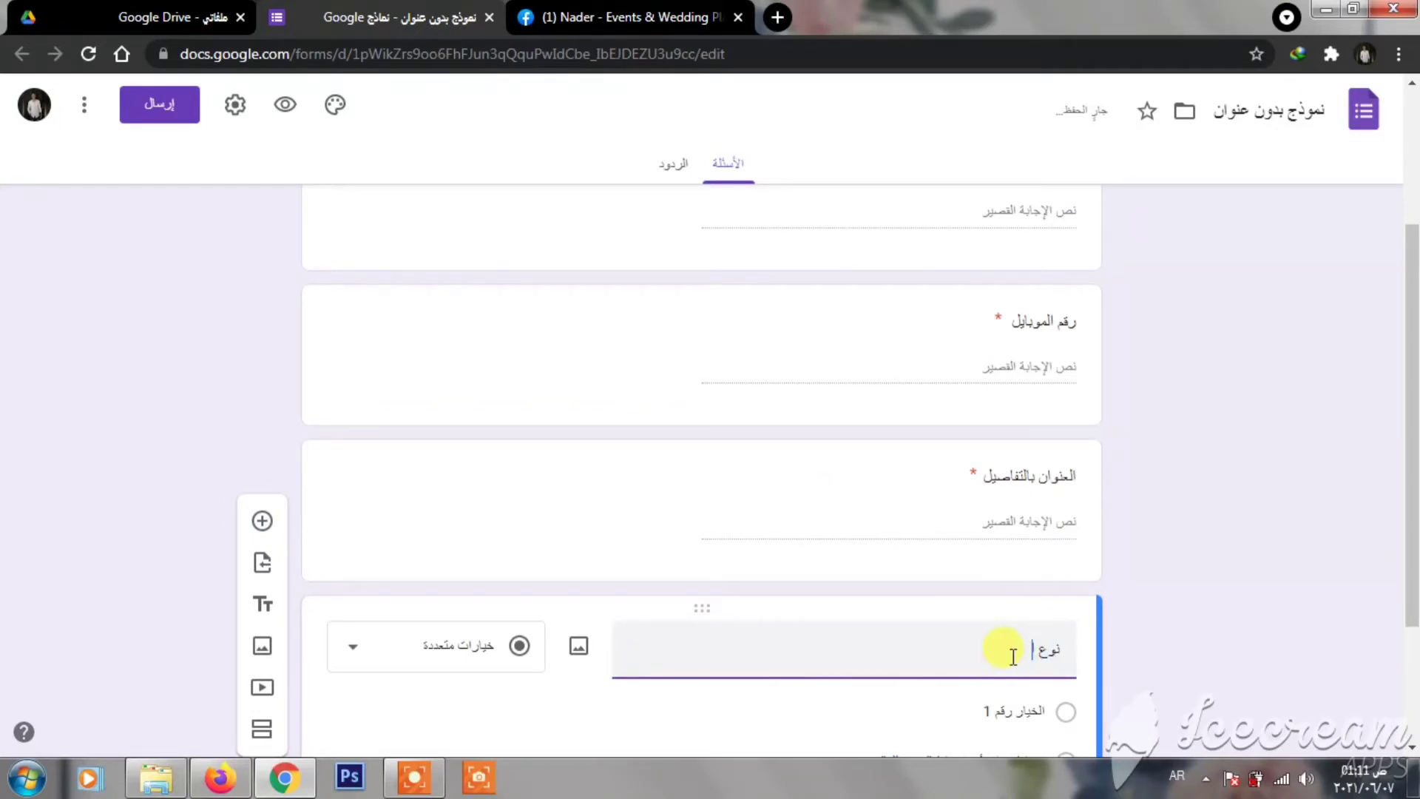
- Keep the event-type question as multiple choice and set its first choice to 'تحديد نوع الجنين'
left_click(1088, 586)
scroll(1035, 562, "down", 3)
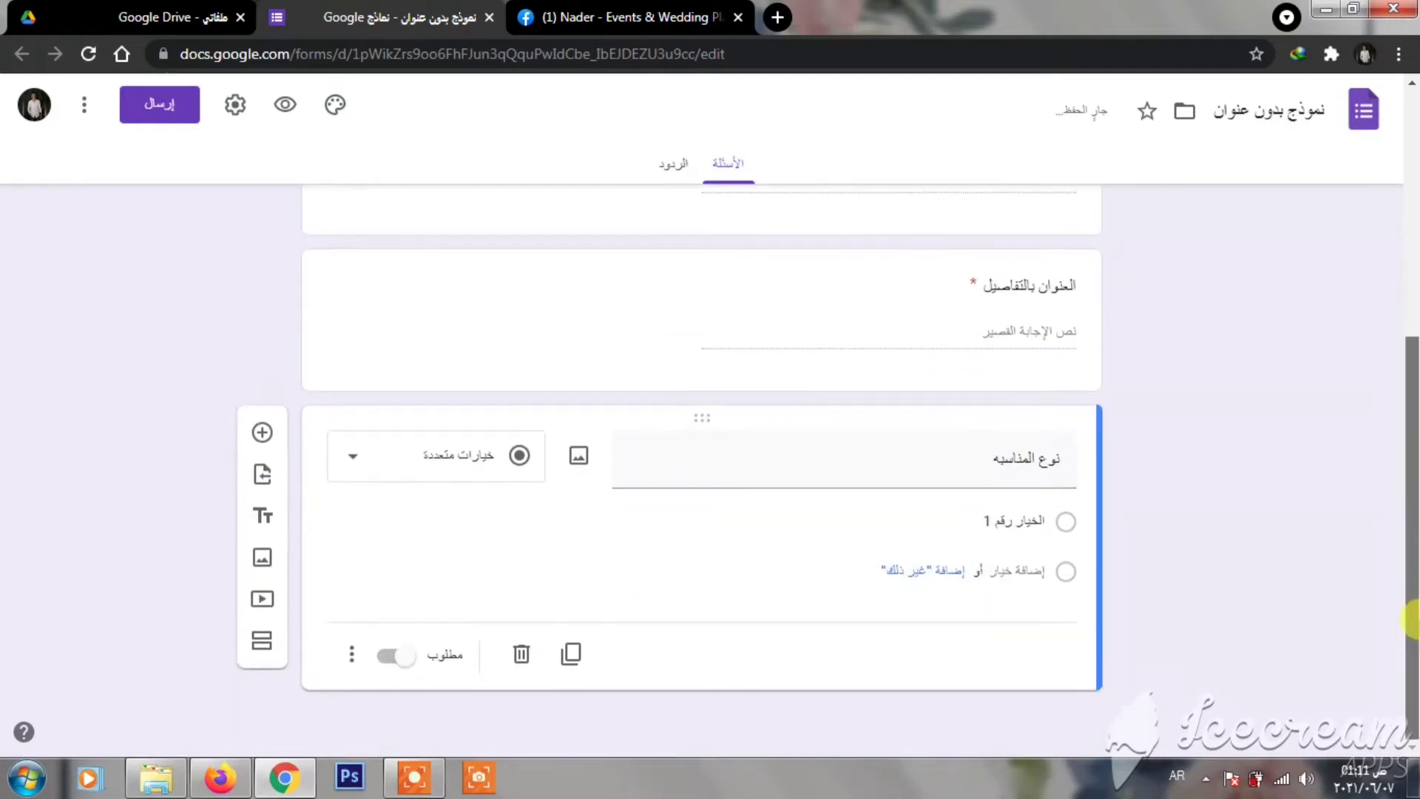
left_click(484, 454)
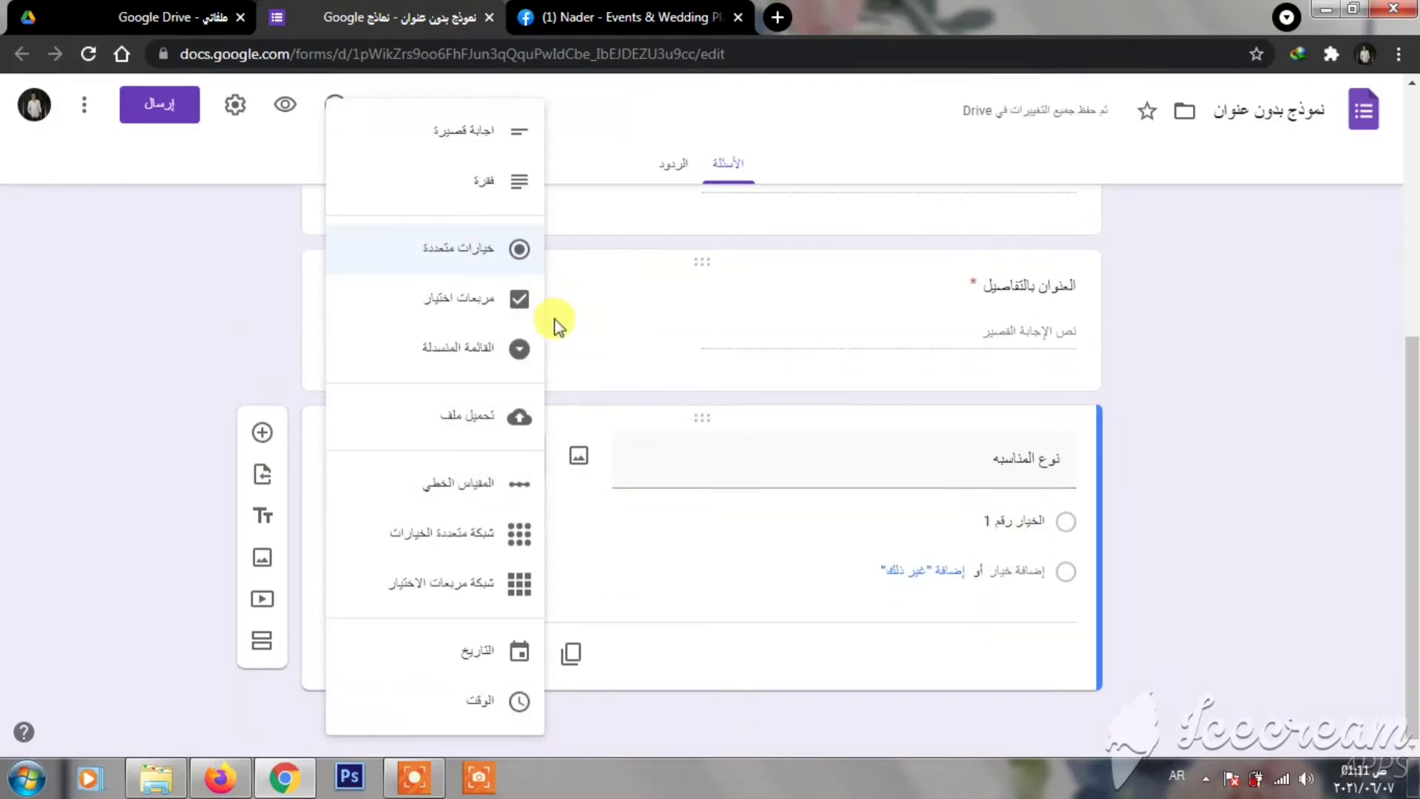
left_click(1011, 523)
key("BackSpace")
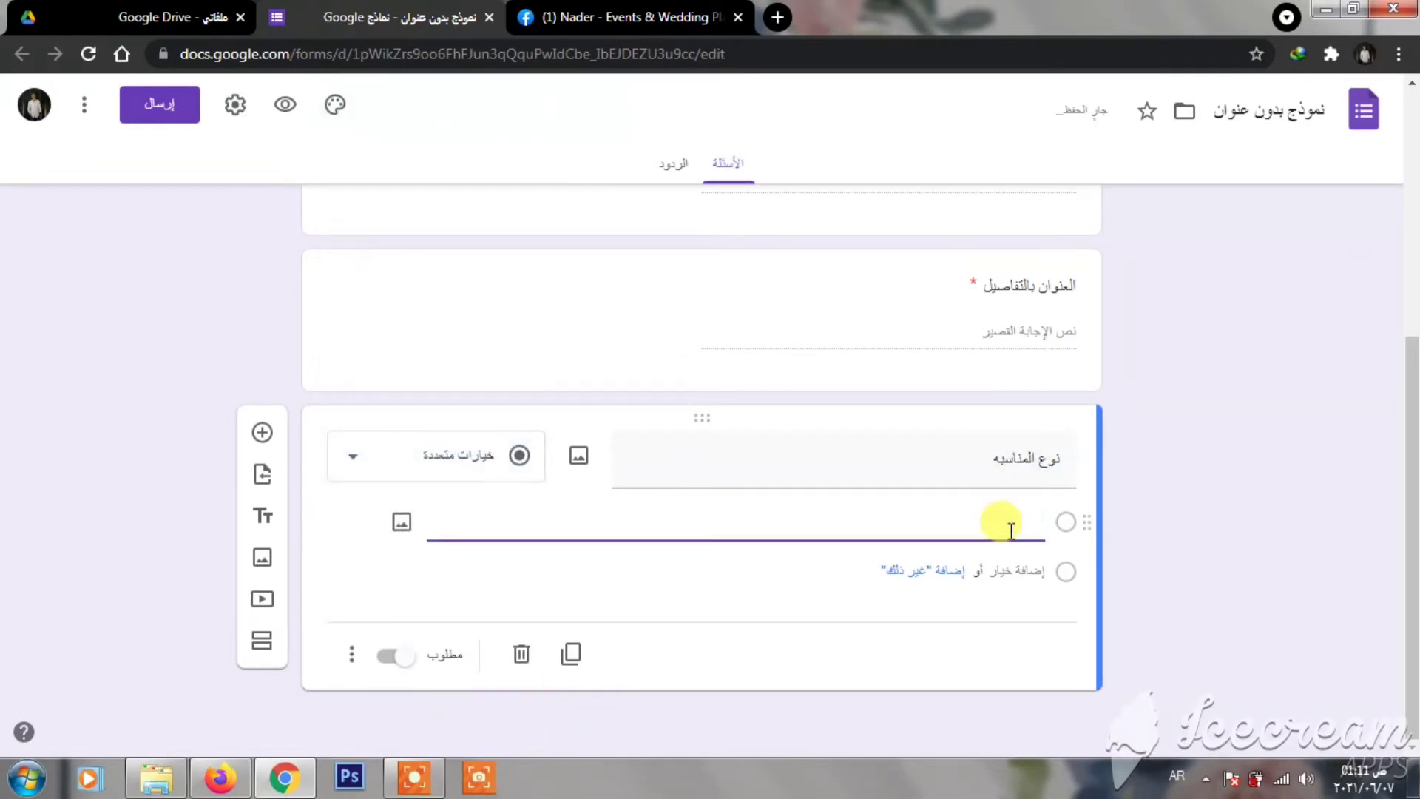
type("تحديد ا")
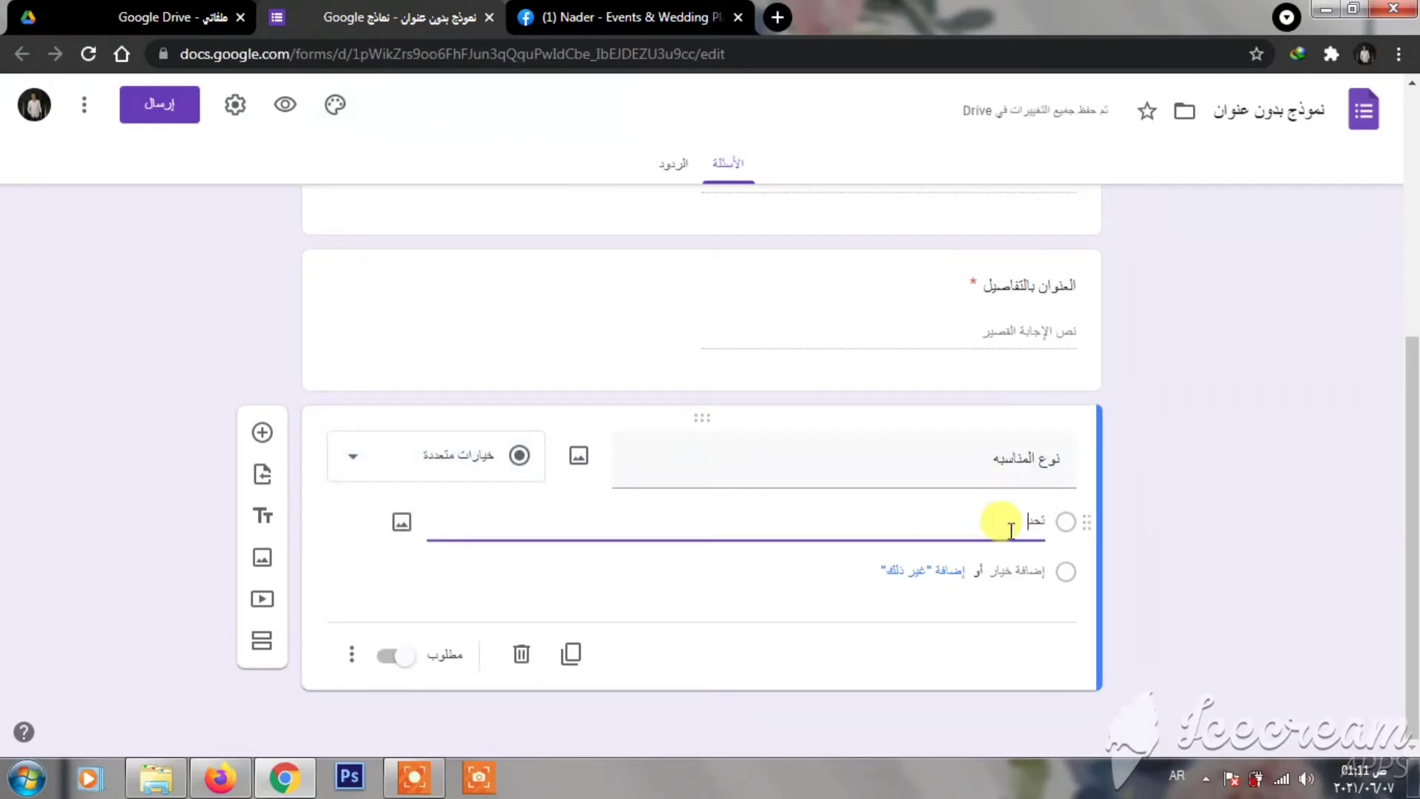
type("لجنس")
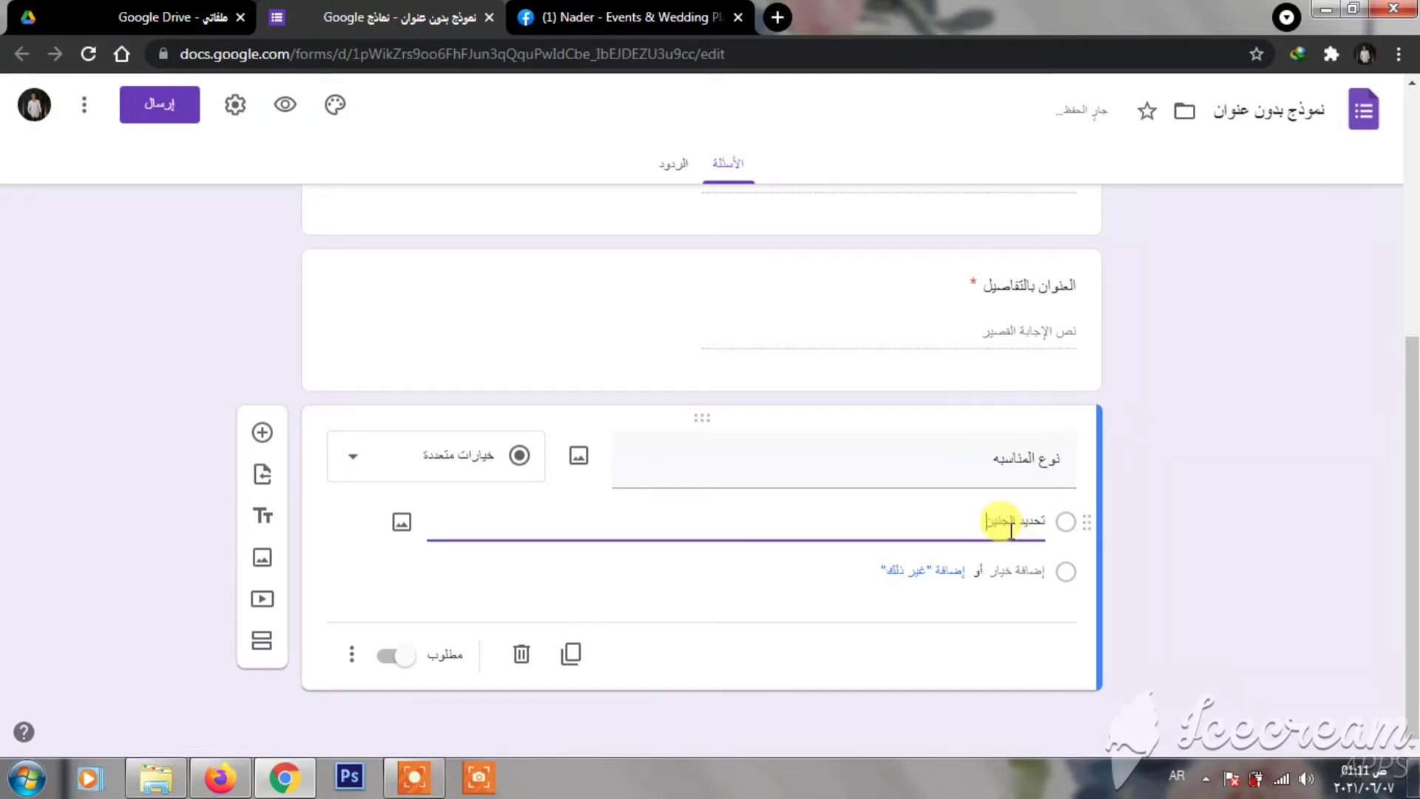
key("BackSpace")
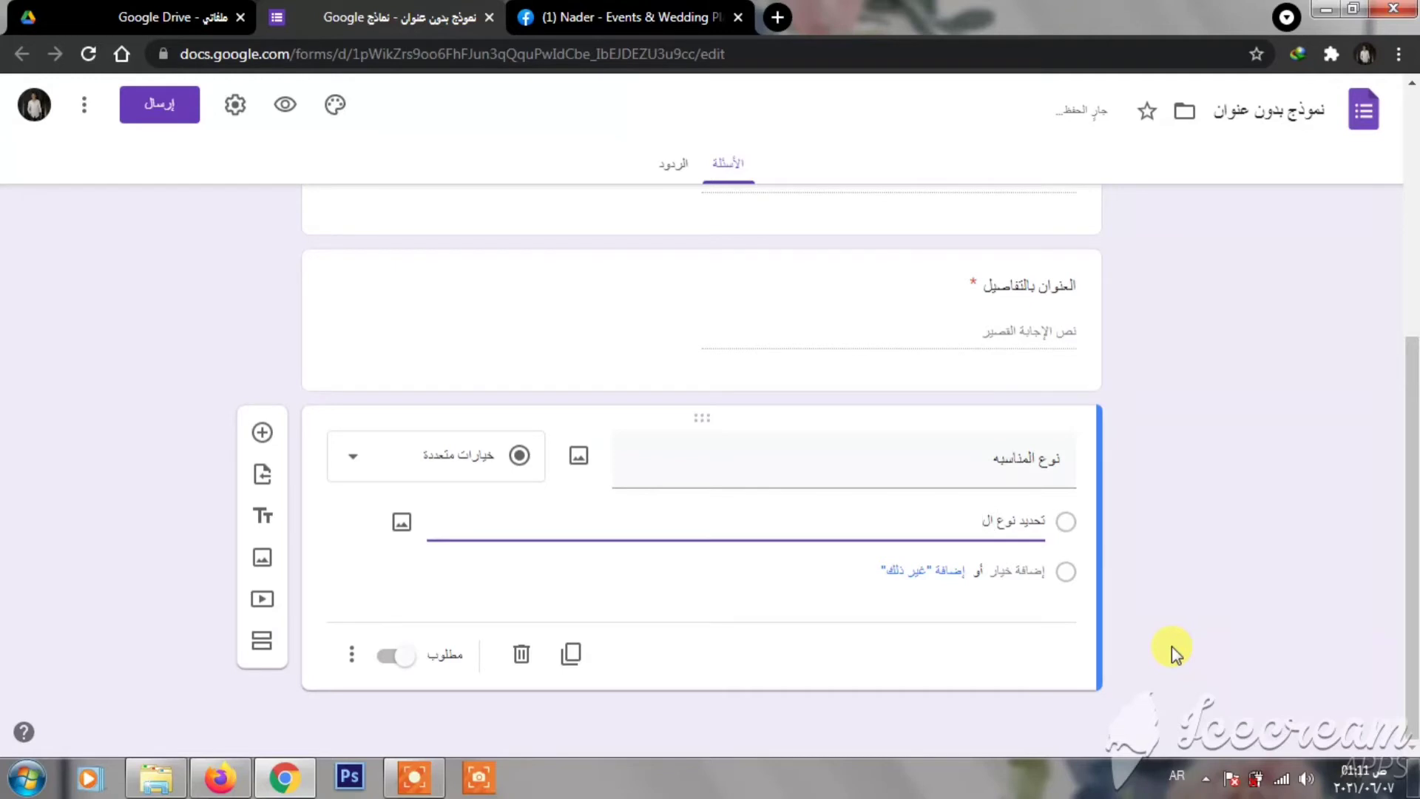
- Add the choices 'سبوع', 'الاالبسلس' and 'يسليلي', then add a new question
left_click(1015, 570)
type("س")
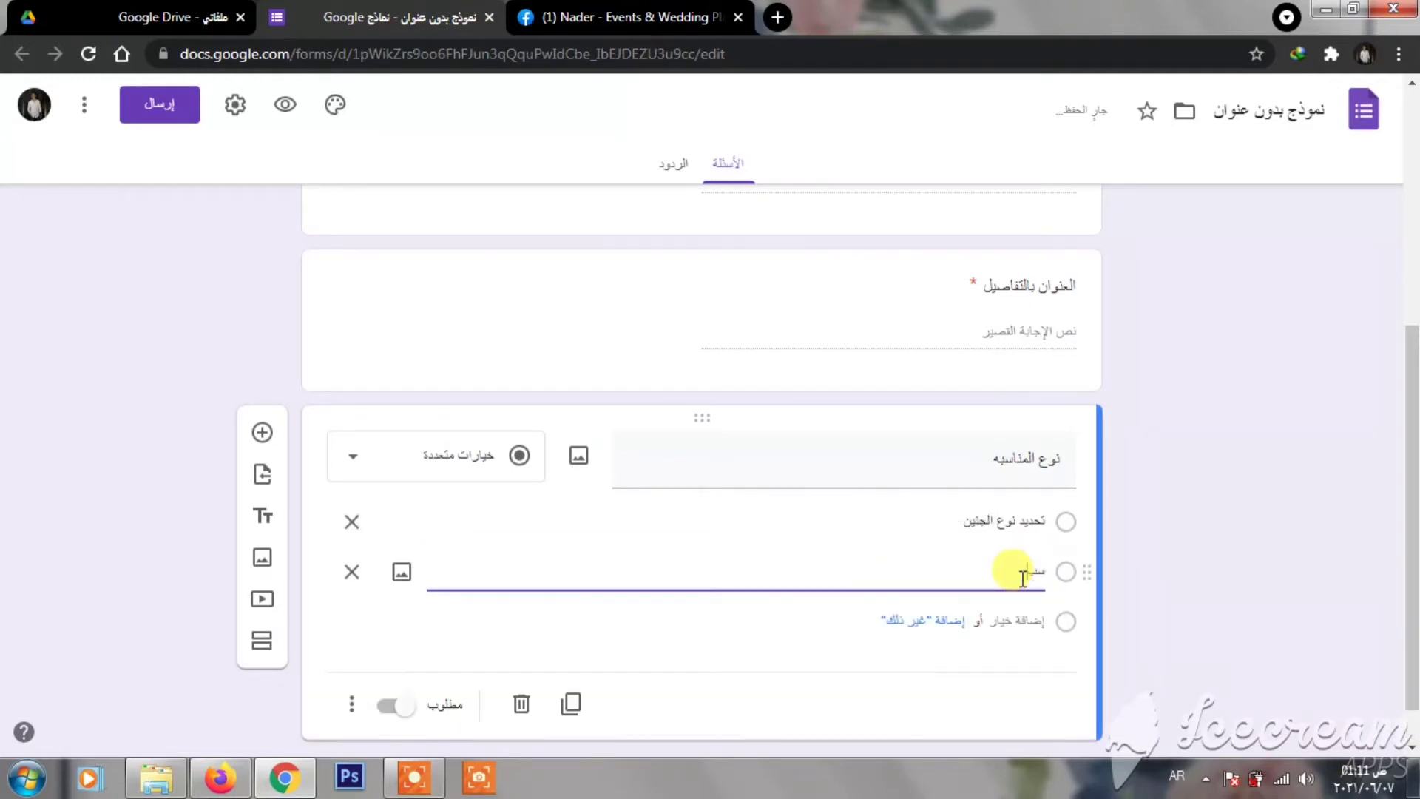
type("بوع")
left_click(1020, 621)
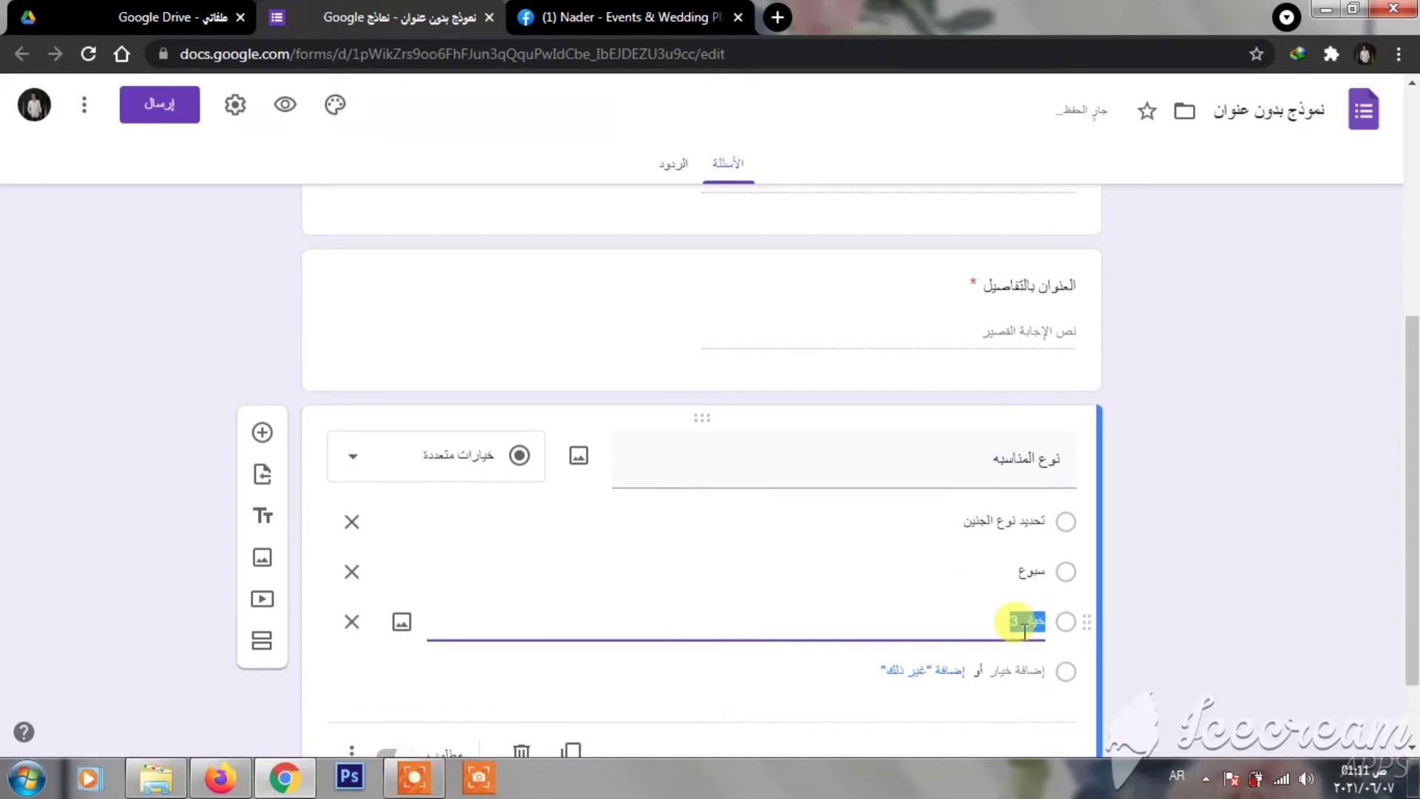
type("الاالبسلس")
left_click(1021, 671)
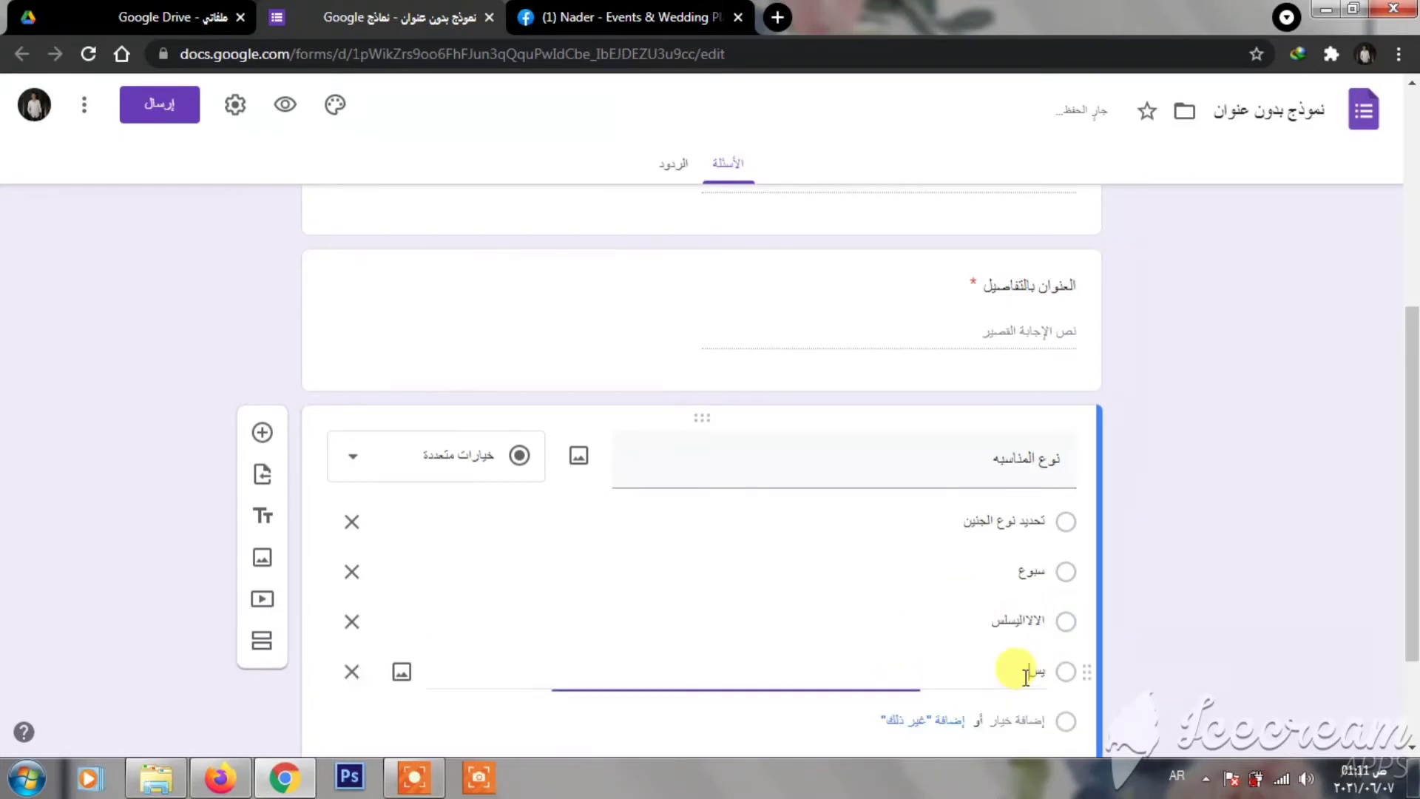
type("يسليلي")
left_click_drag(1411, 385, 1411, 462)
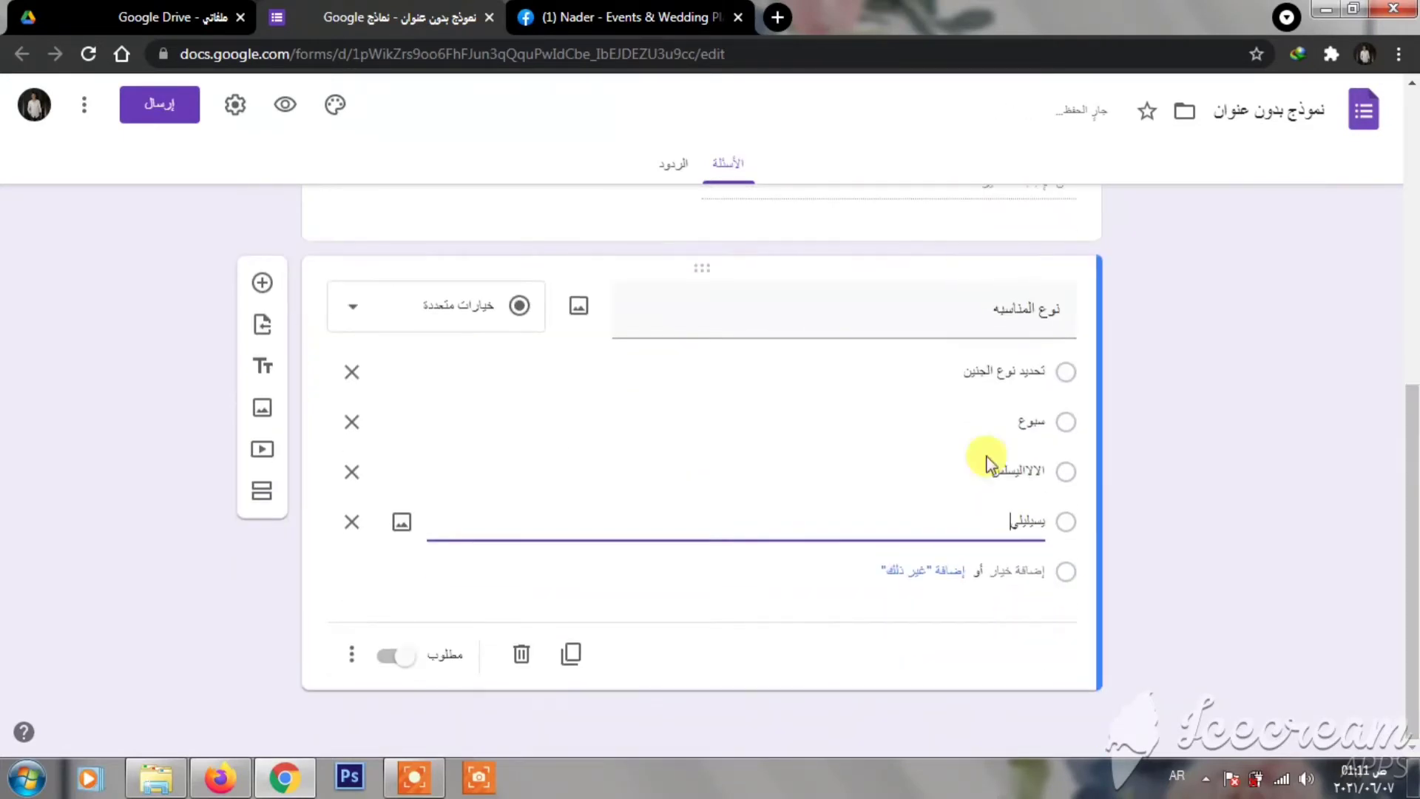
left_click(265, 277)
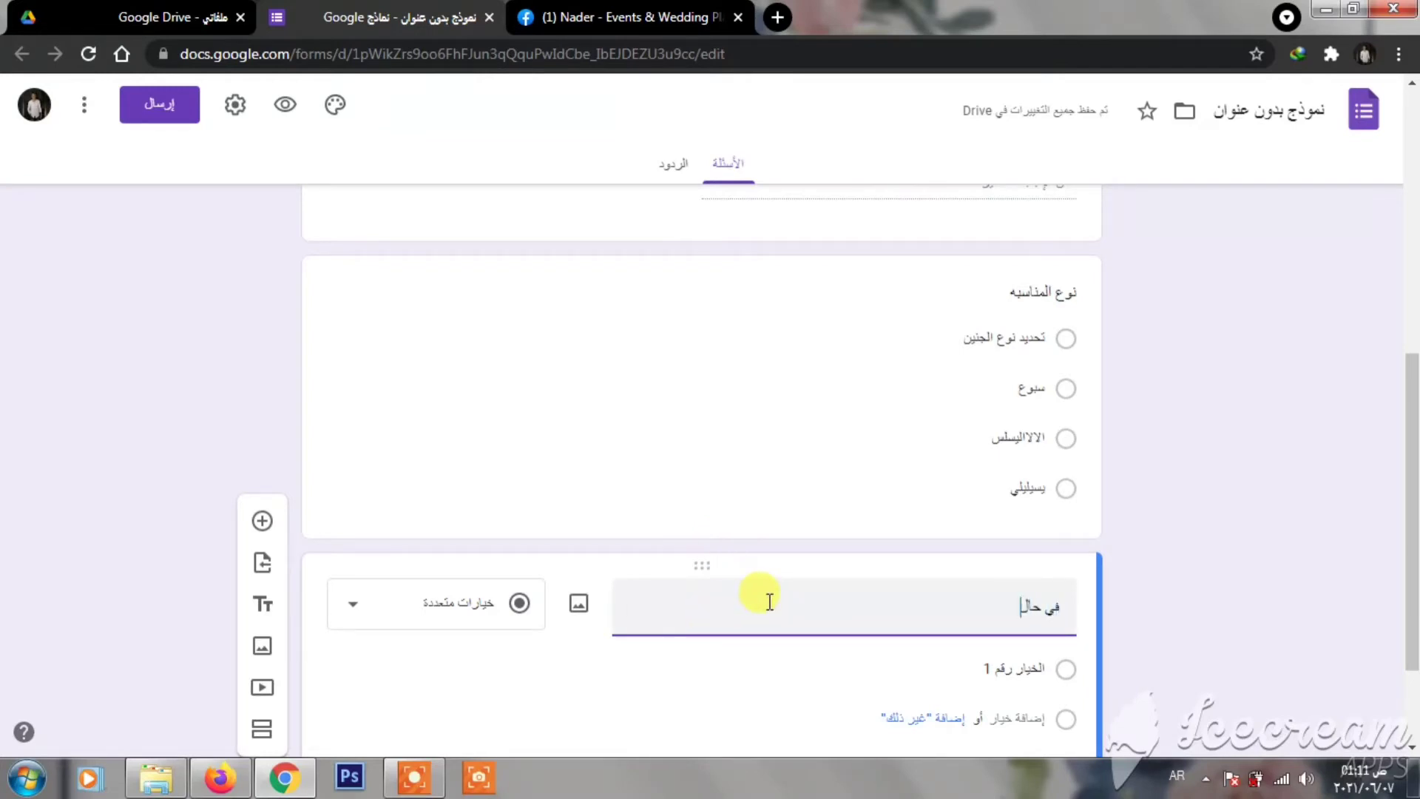
- Make the fifth question 'في حاله سبوع او عيد ميلاد يرجي تحديد النوع / الاسم / السن' a required paragraph
type("سب")
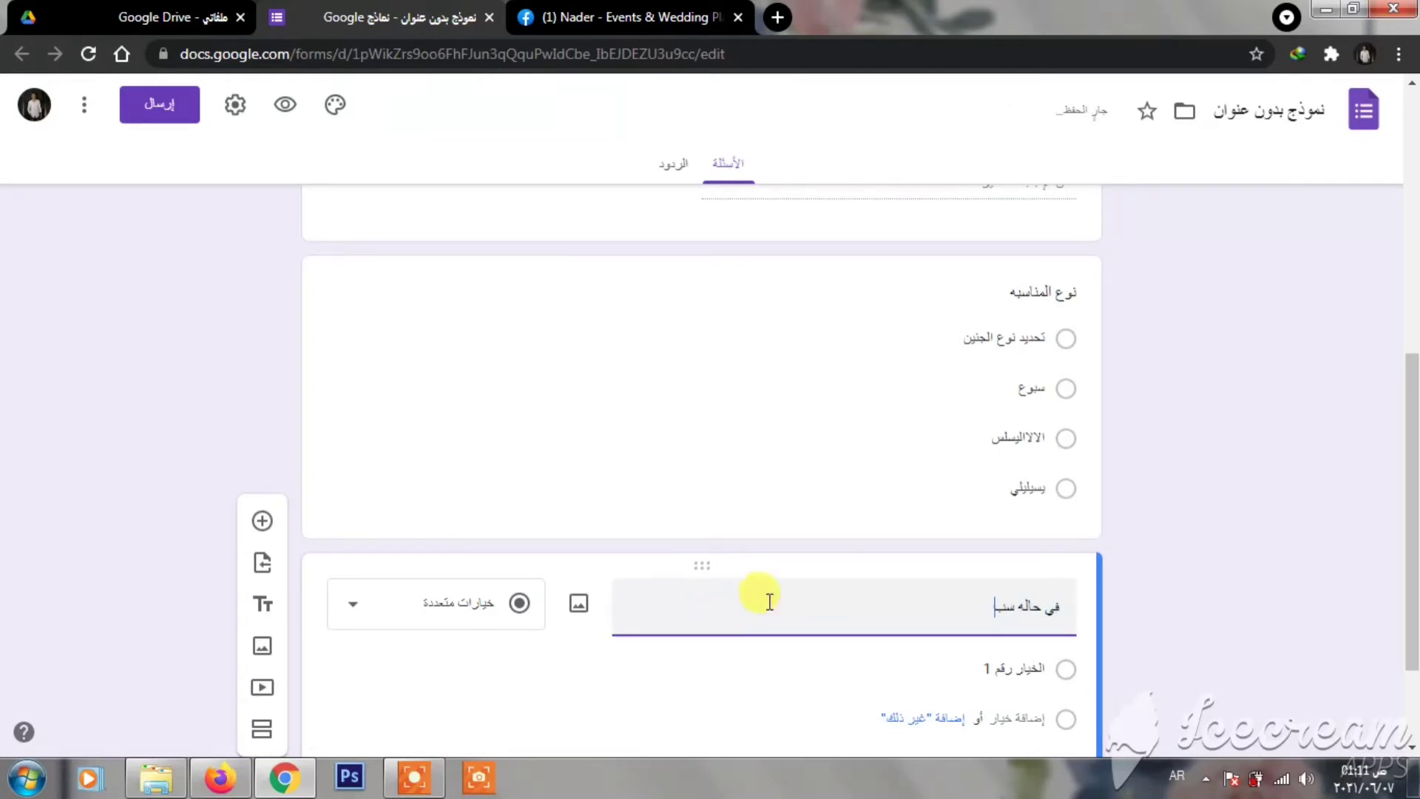
type("وع او عي")
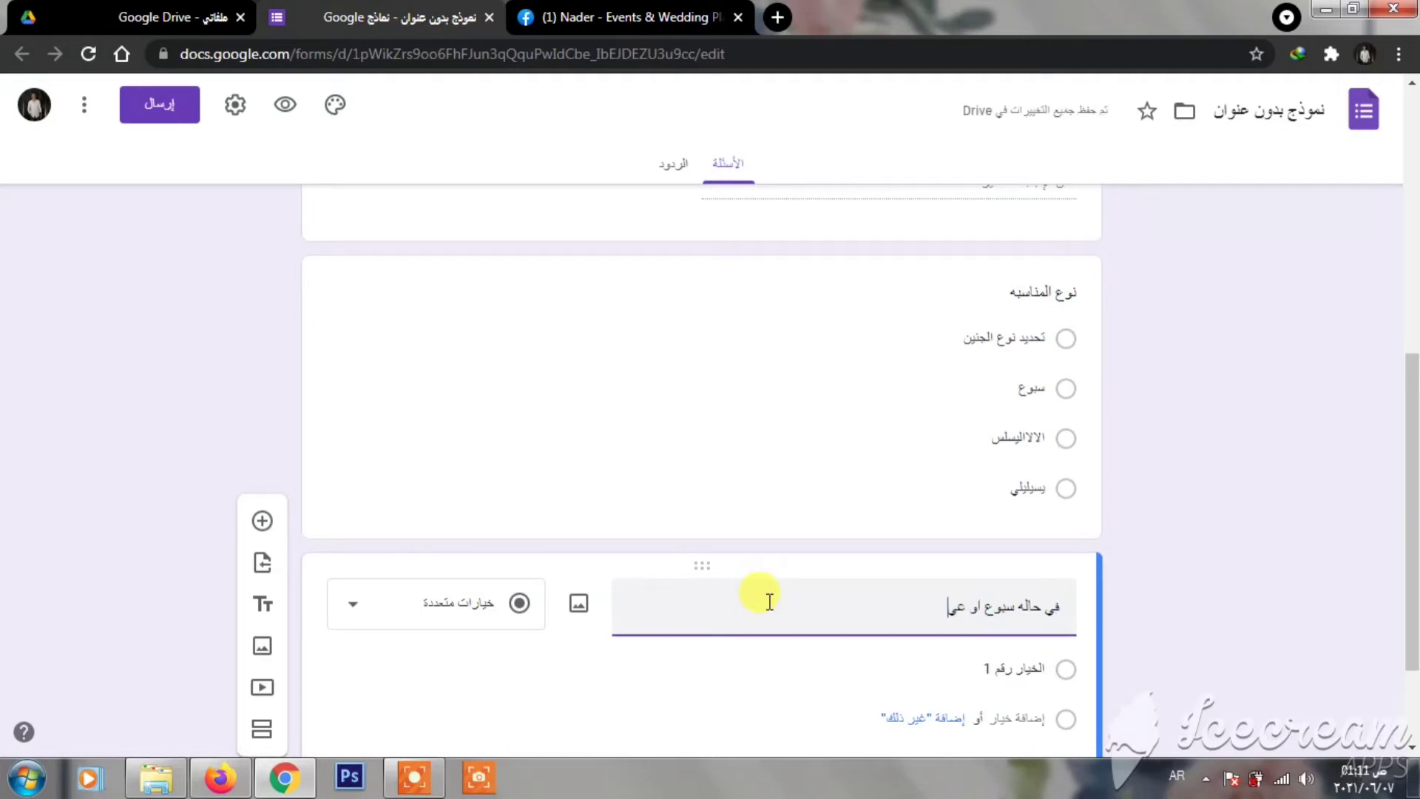
type("د ميلاد ير")
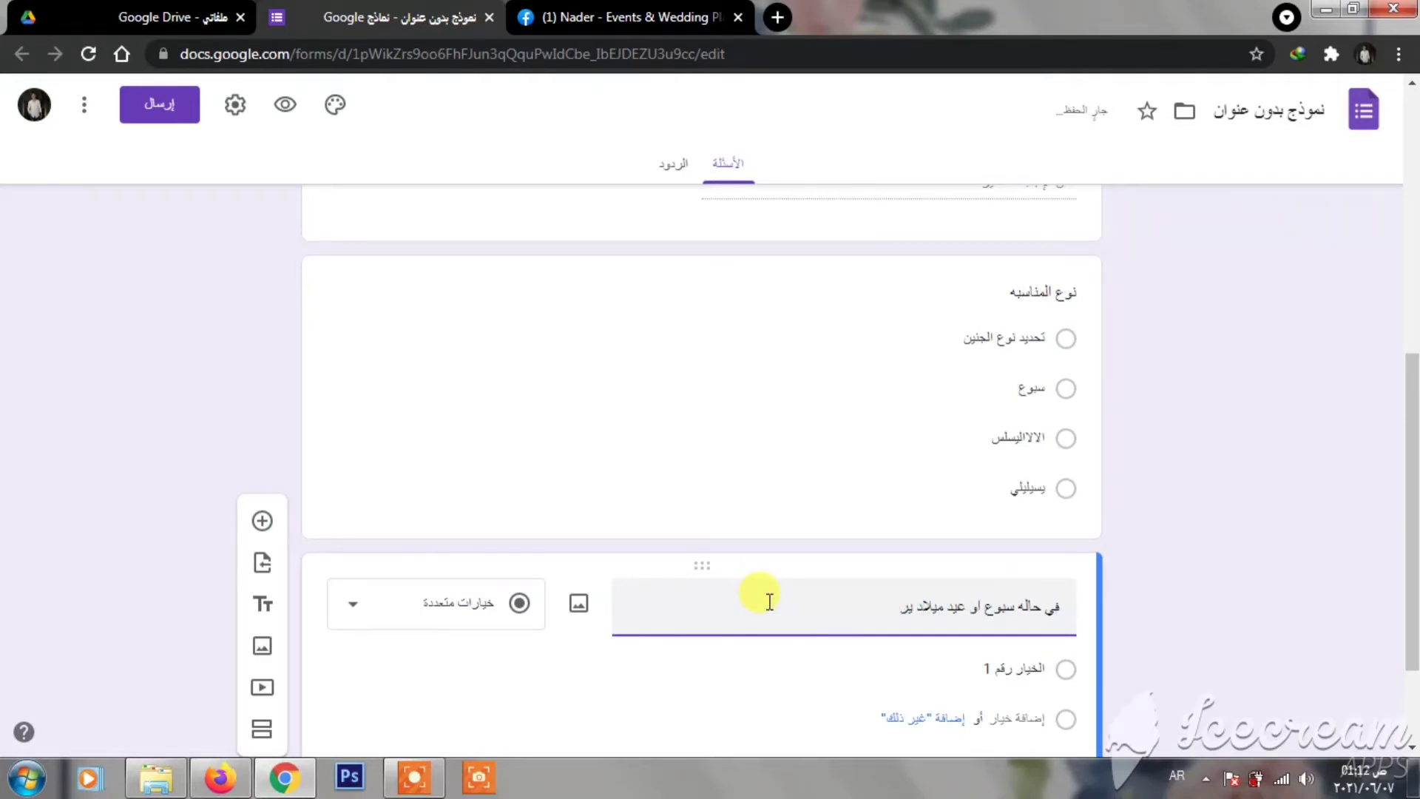
type("جي تحديد النوع / الاسم / السن")
scroll(1115, 434, "down", 2)
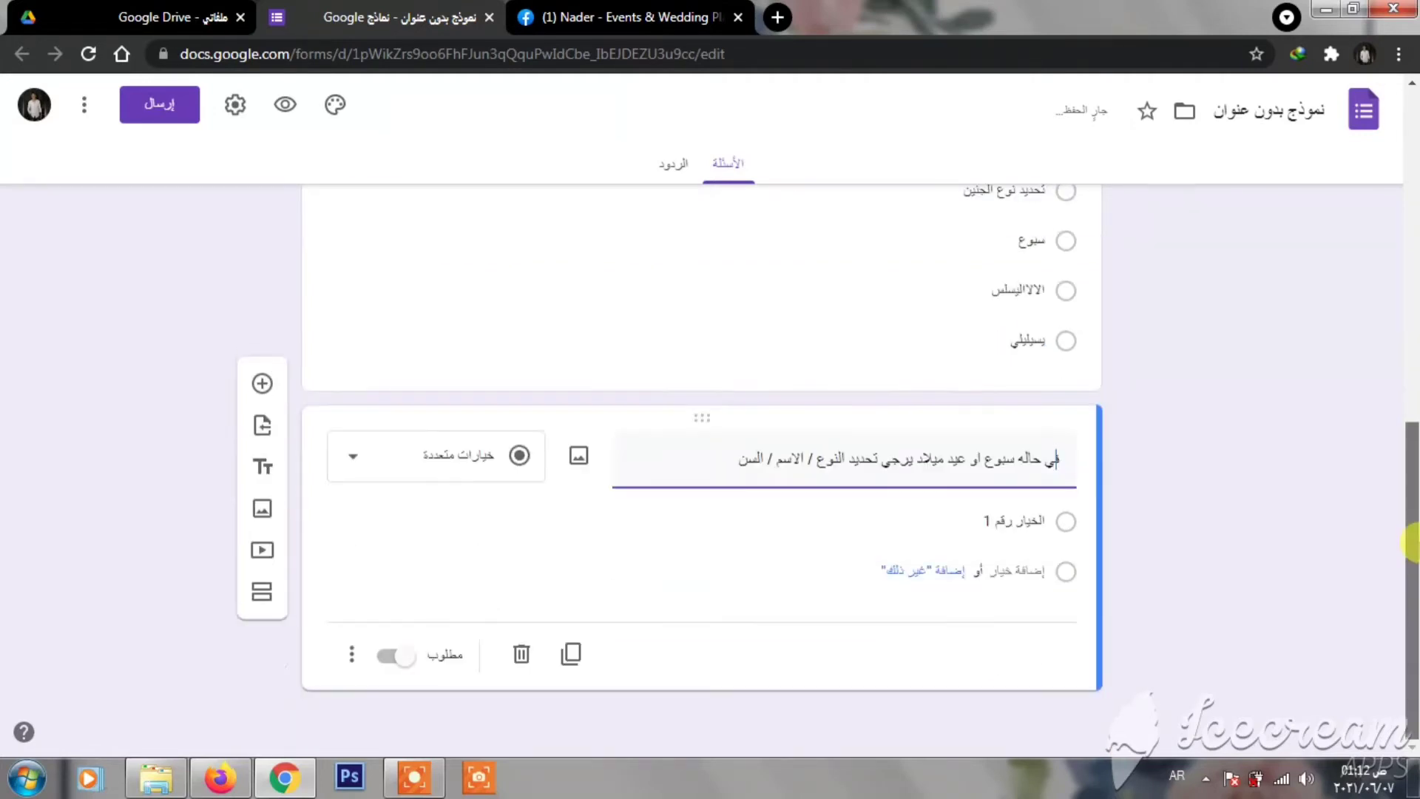
left_click(413, 474)
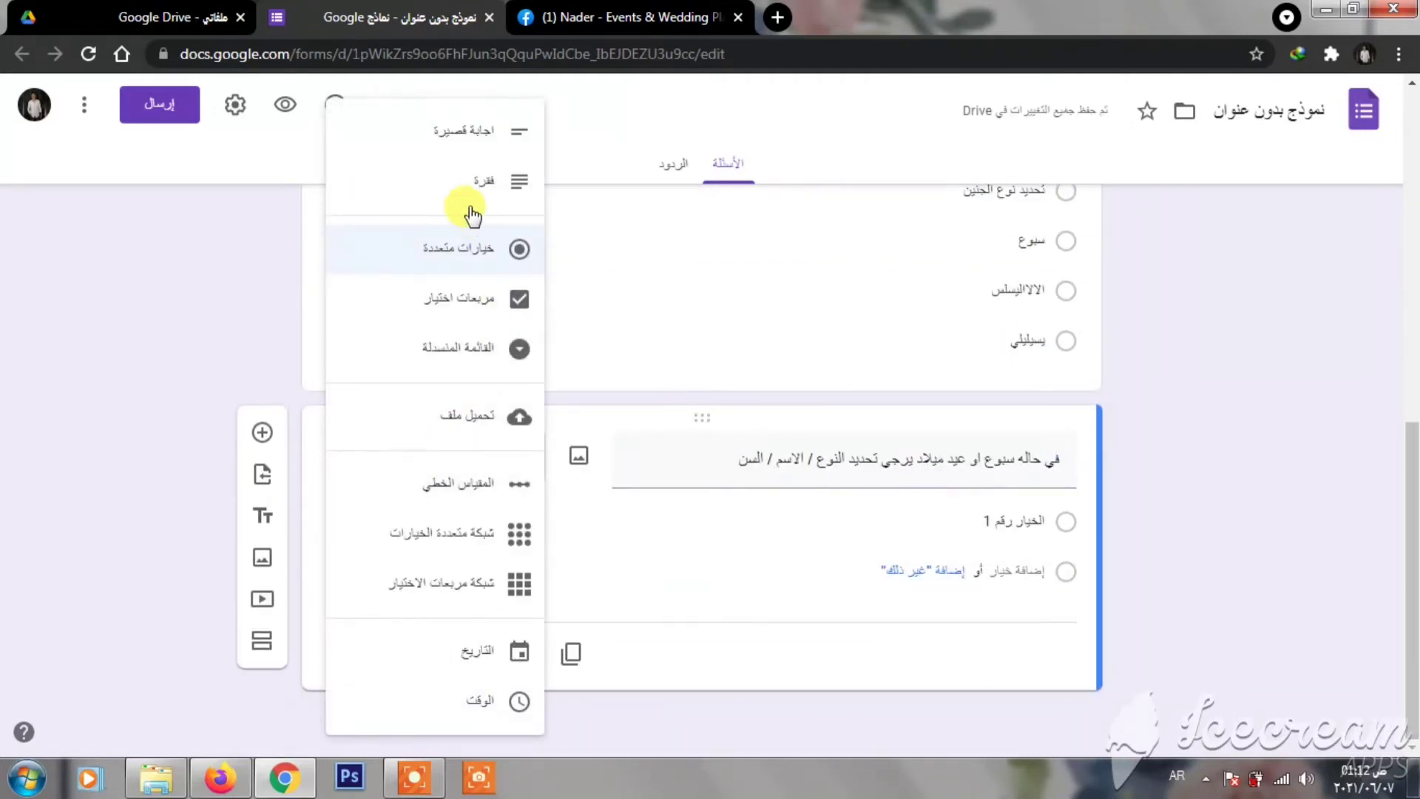
left_click(484, 180)
left_click(388, 656)
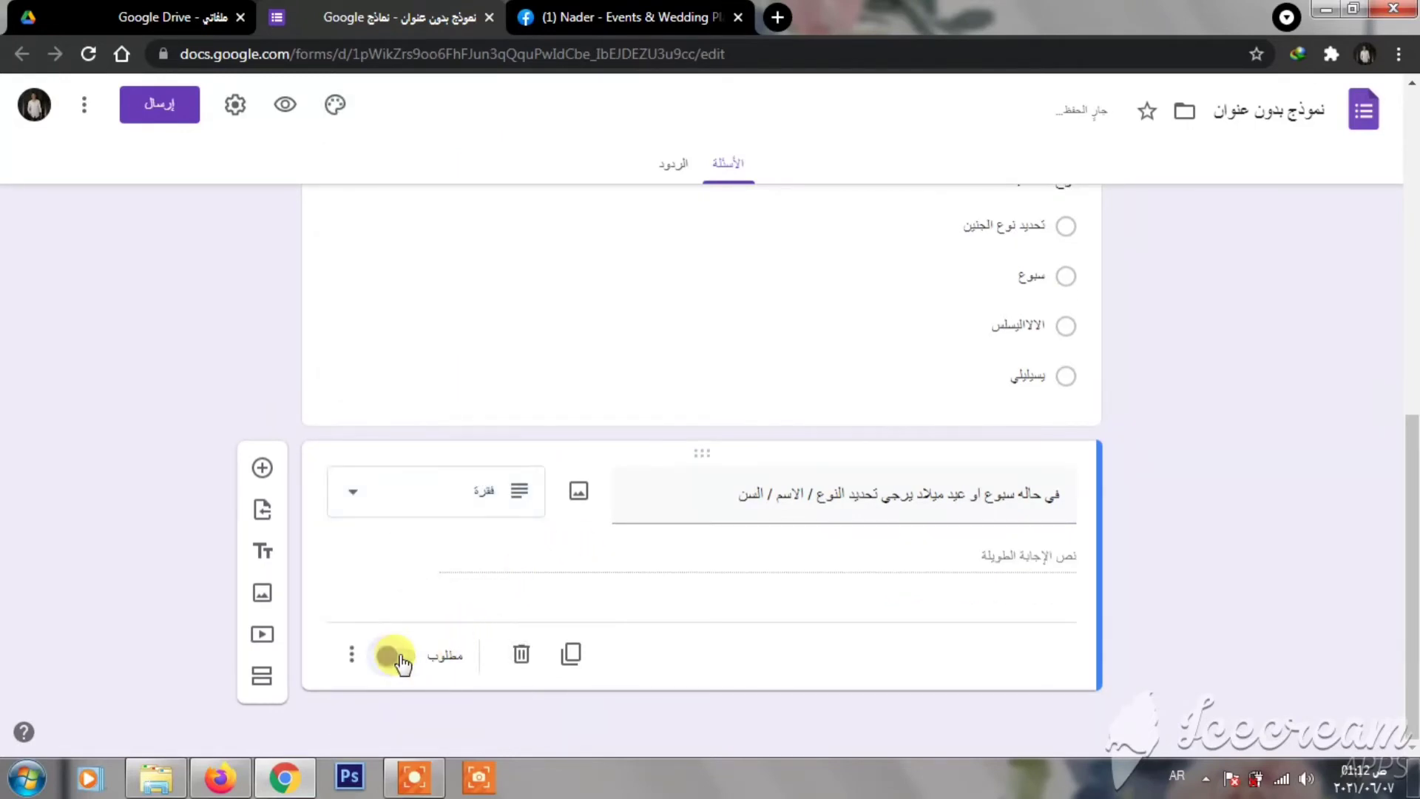
mouse_move(1410, 570)
left_mouse_down()
mouse_move(1396, 331)
mouse_move(1397, 577)
mouse_move(1388, 229)
mouse_move(1398, 577)
left_mouse_up()
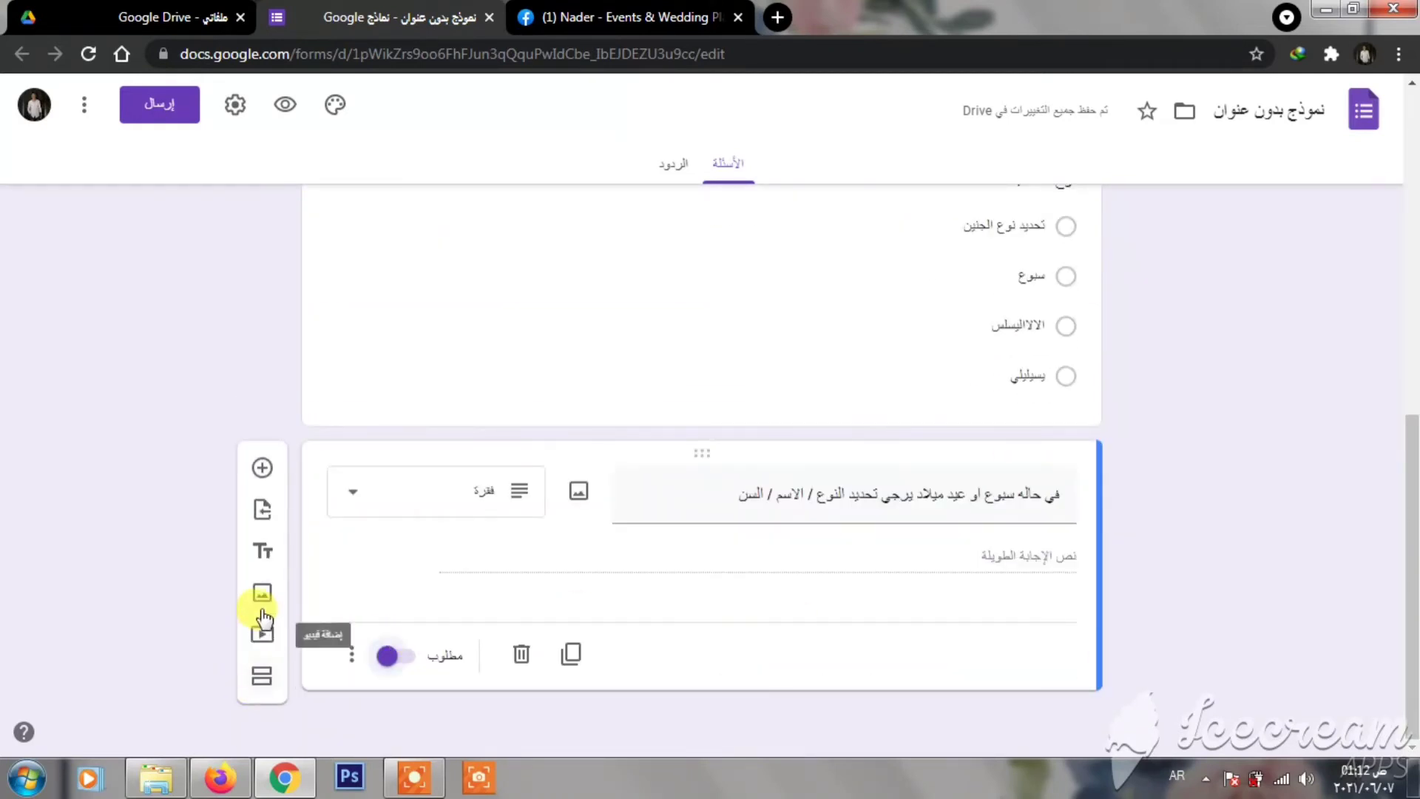
- Add a closing section 'شكرا للمساعده .. هيتم التواصل في اقرب وقت ♥♥' and preview the form
left_click(264, 552)
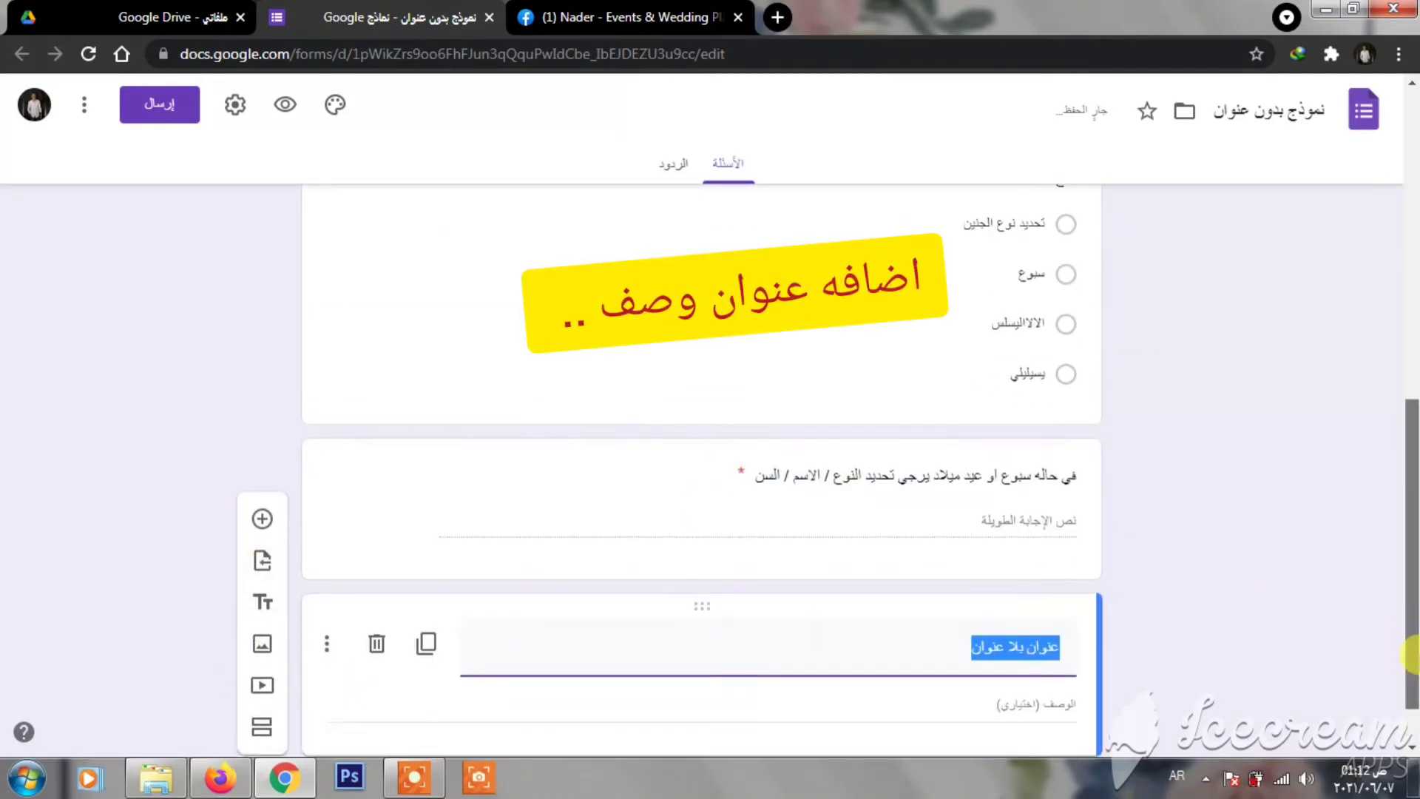
left_click(945, 592)
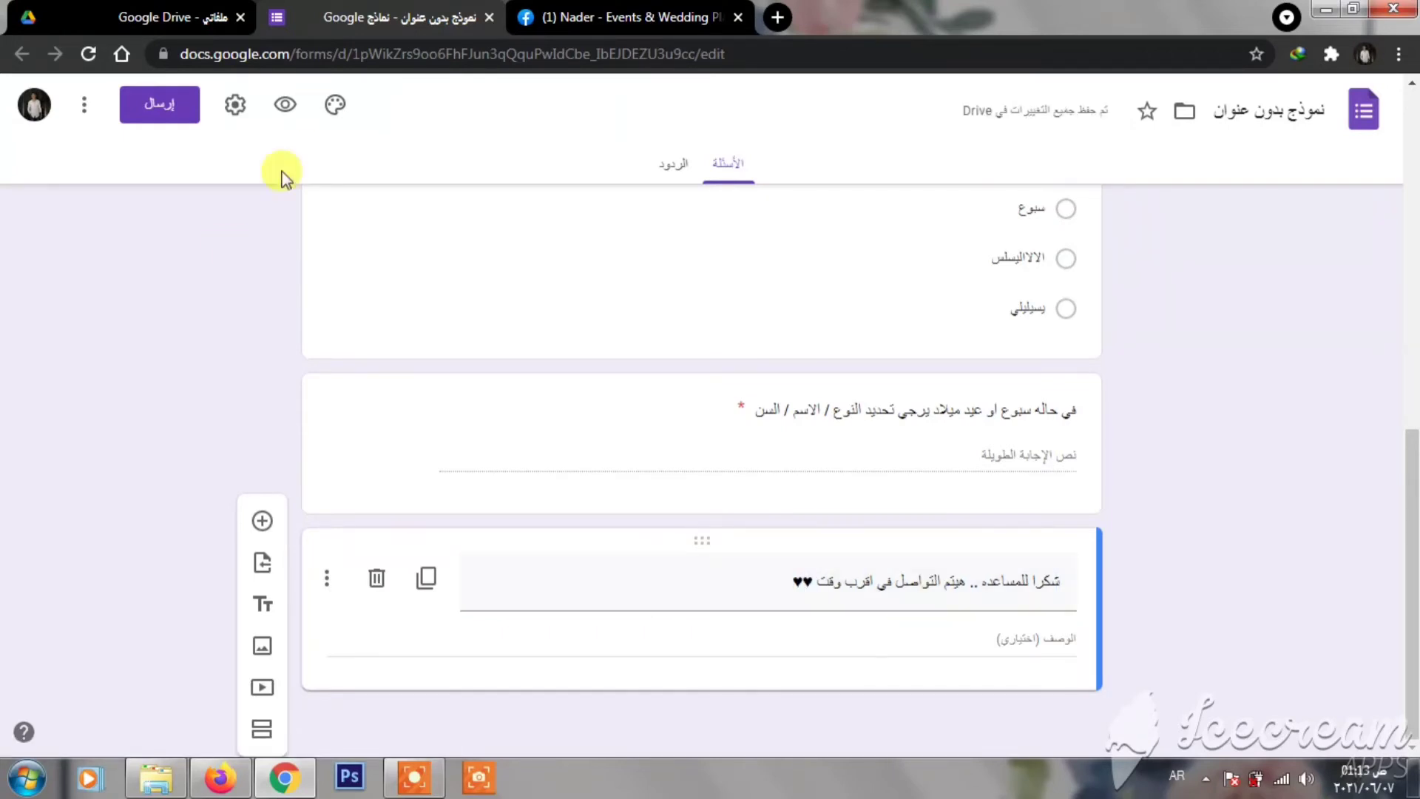
left_click(334, 104)
left_click(284, 104)
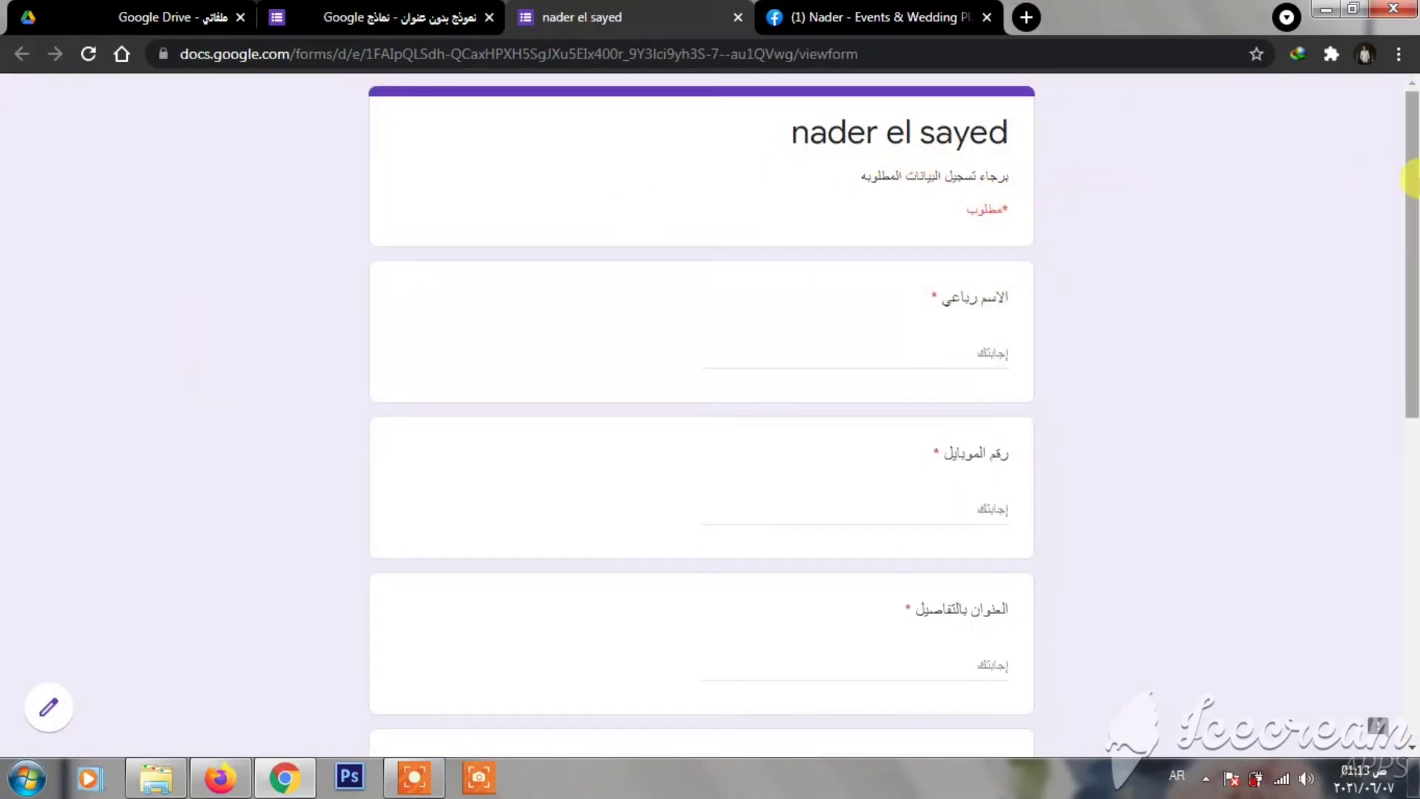
- Scroll through the respondent preview, then close it
left_click_drag(1413, 201, 1355, 269)
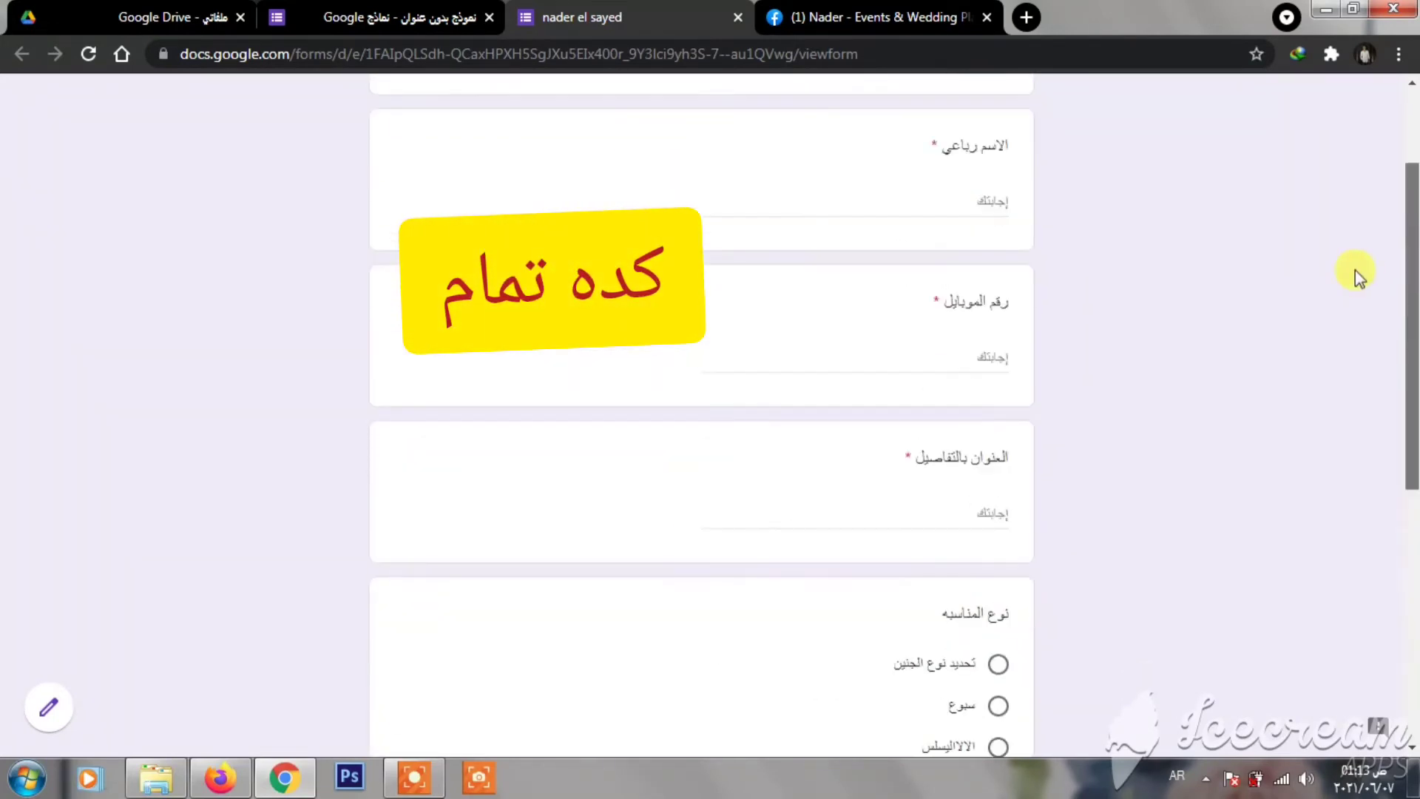
left_click(737, 17)
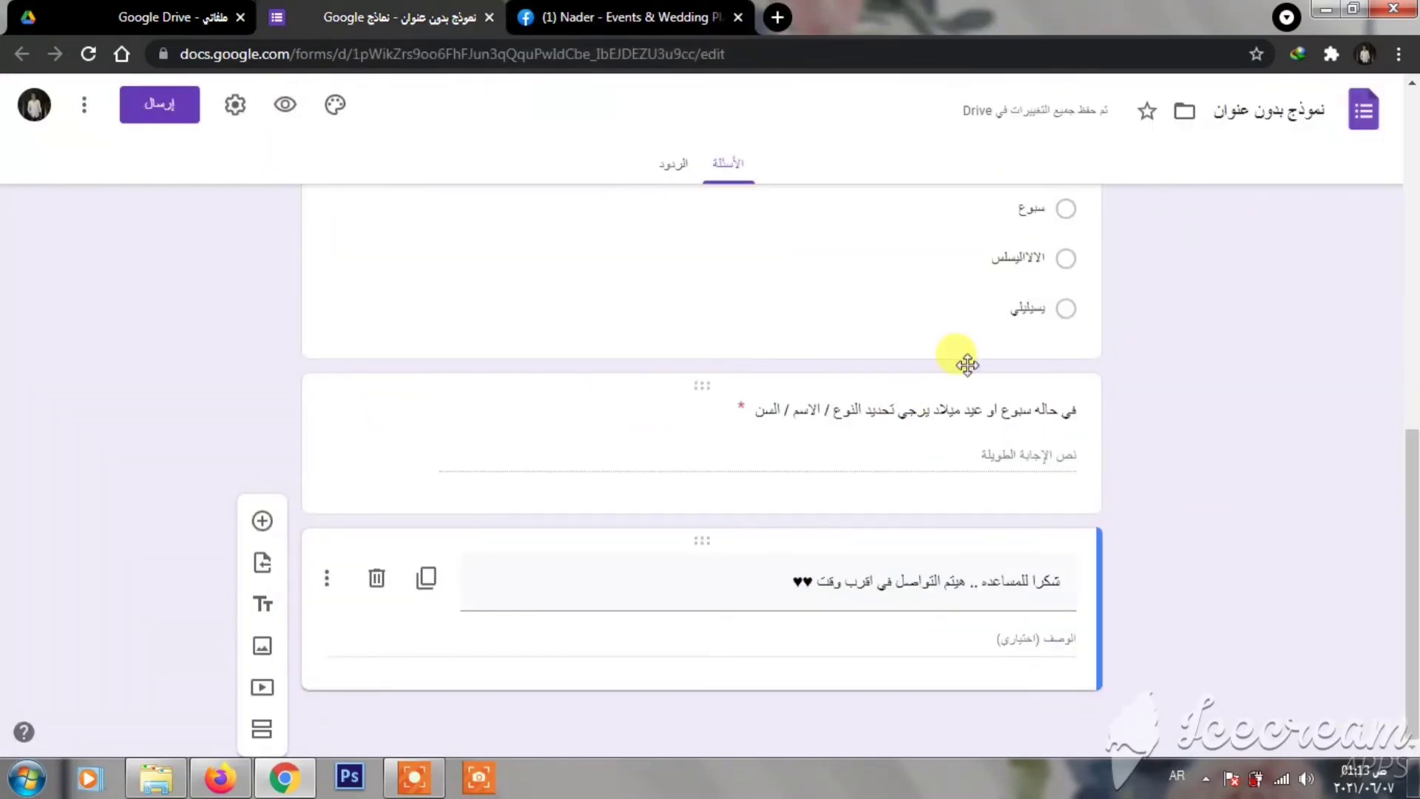
- Set the form's theme colour to purple
left_click(331, 116)
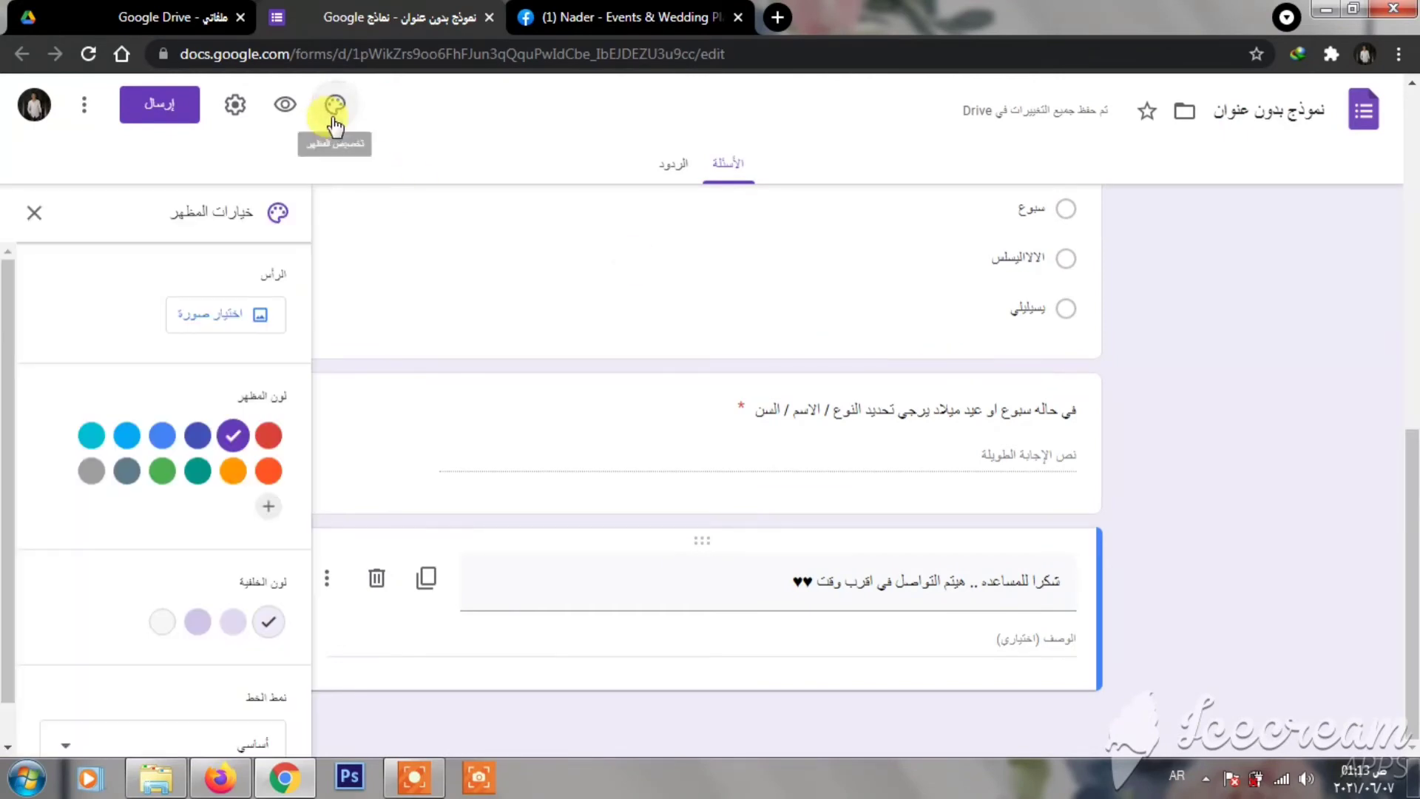
left_click_drag(1413, 484, 1413, 141)
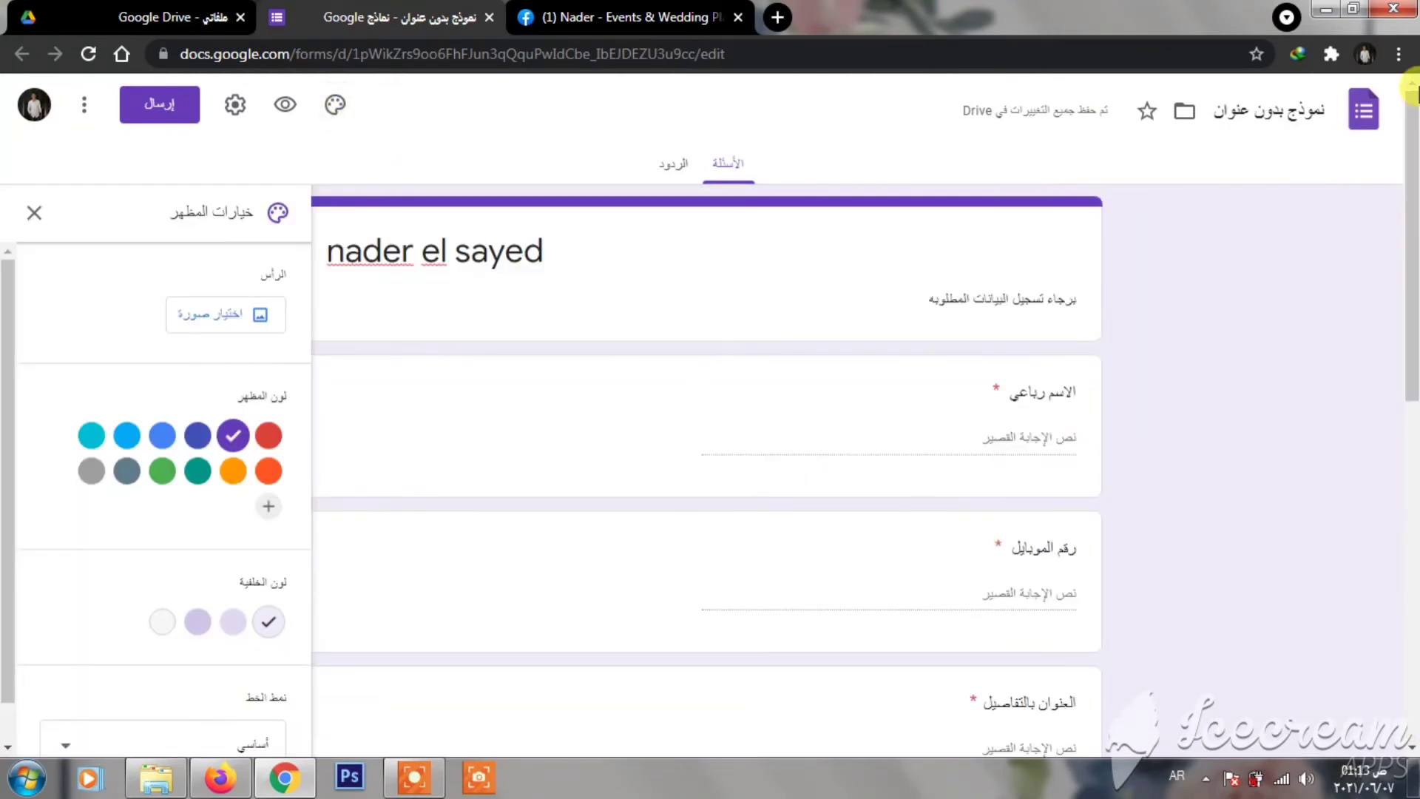
left_click(194, 436)
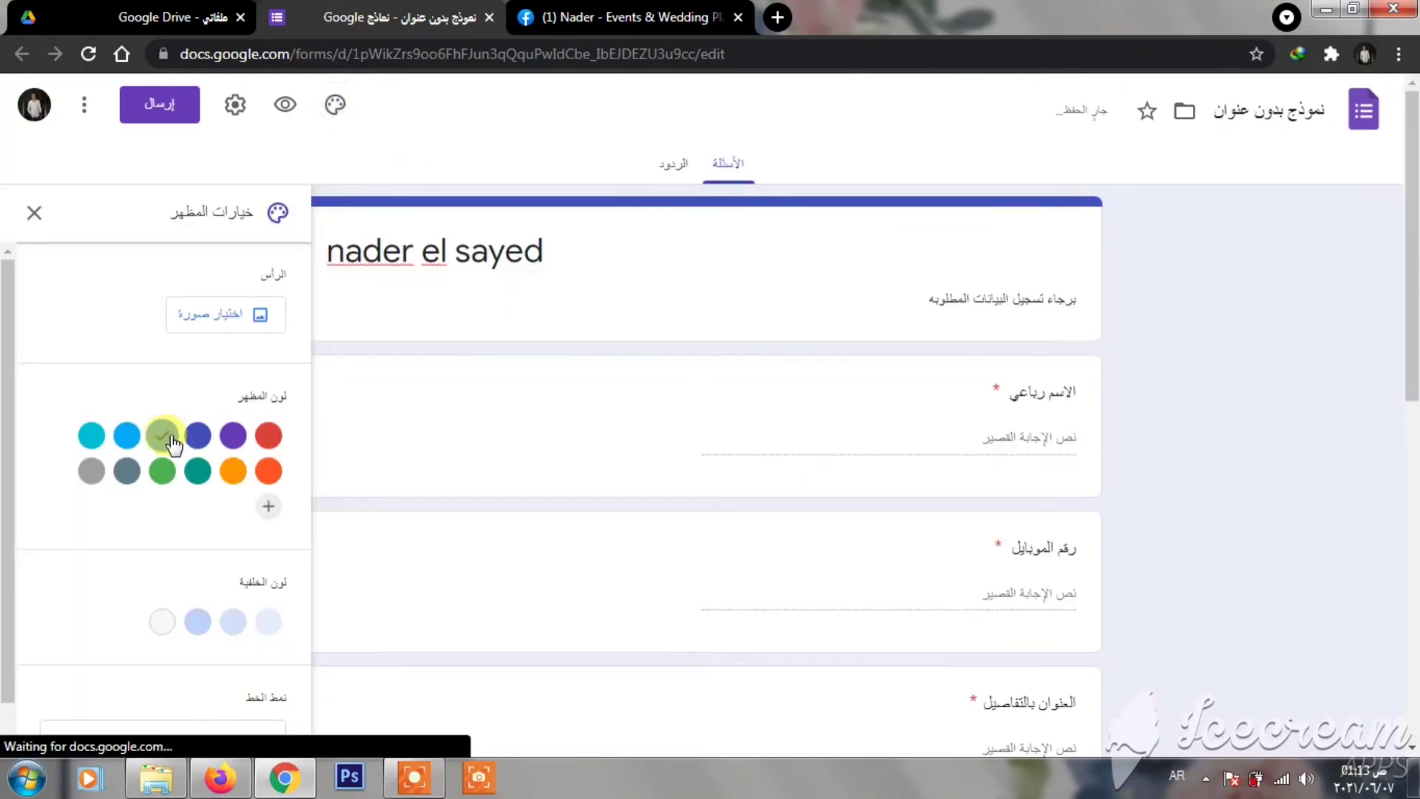
left_click(162, 435)
left_click(91, 436)
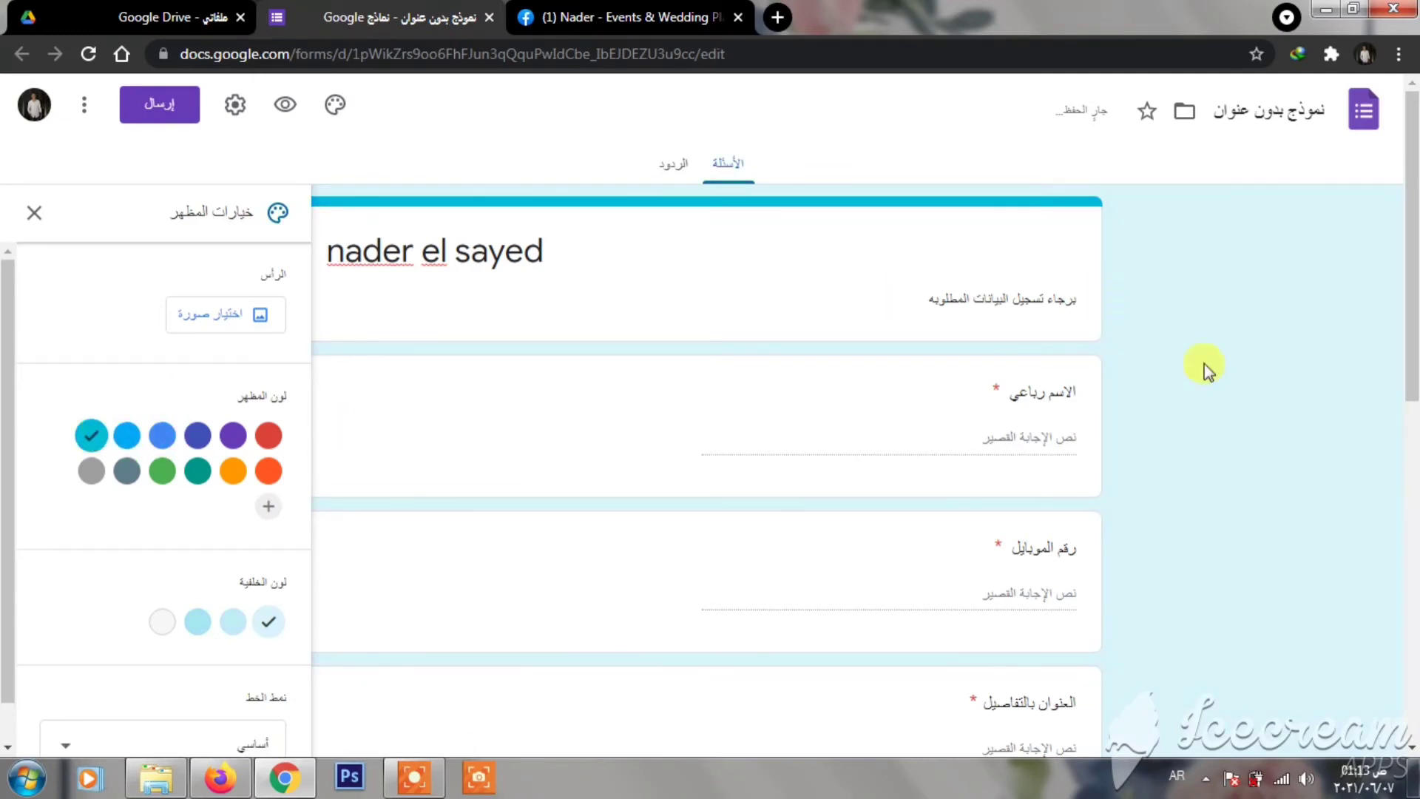
left_click(233, 435)
- Give the form a lavender background and the decorative (زخرفي) font style
left_click(198, 632)
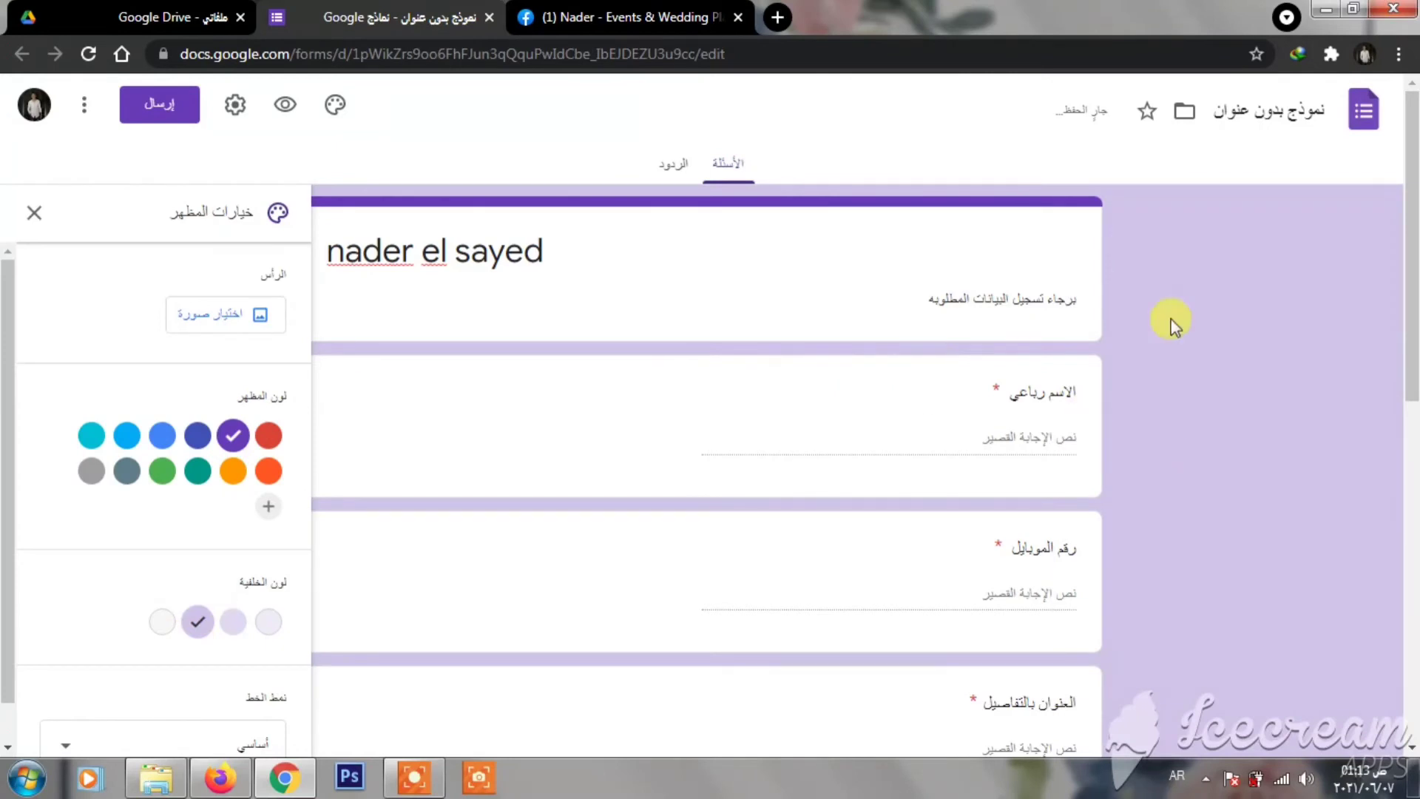
left_click_drag(12, 454, 12, 482)
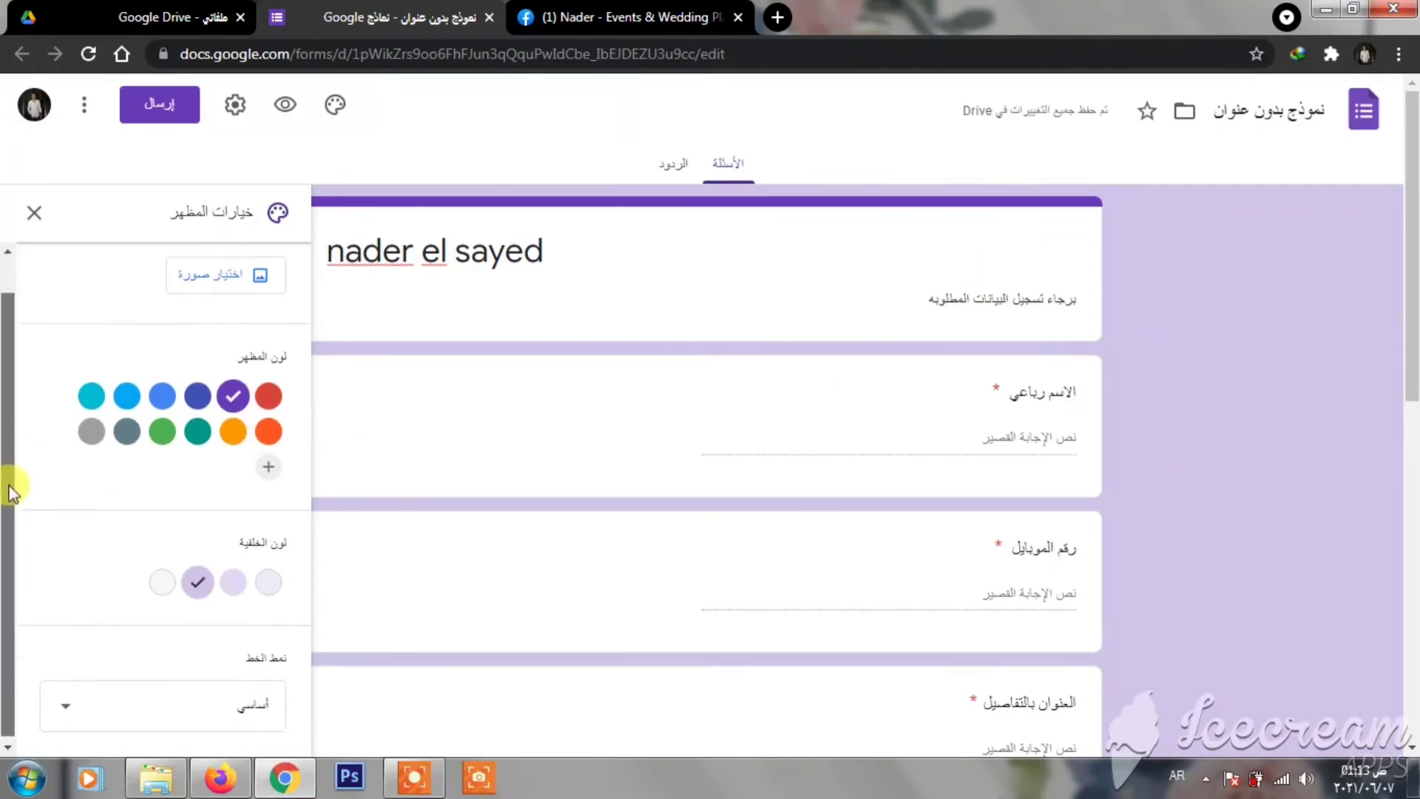
left_click(175, 695)
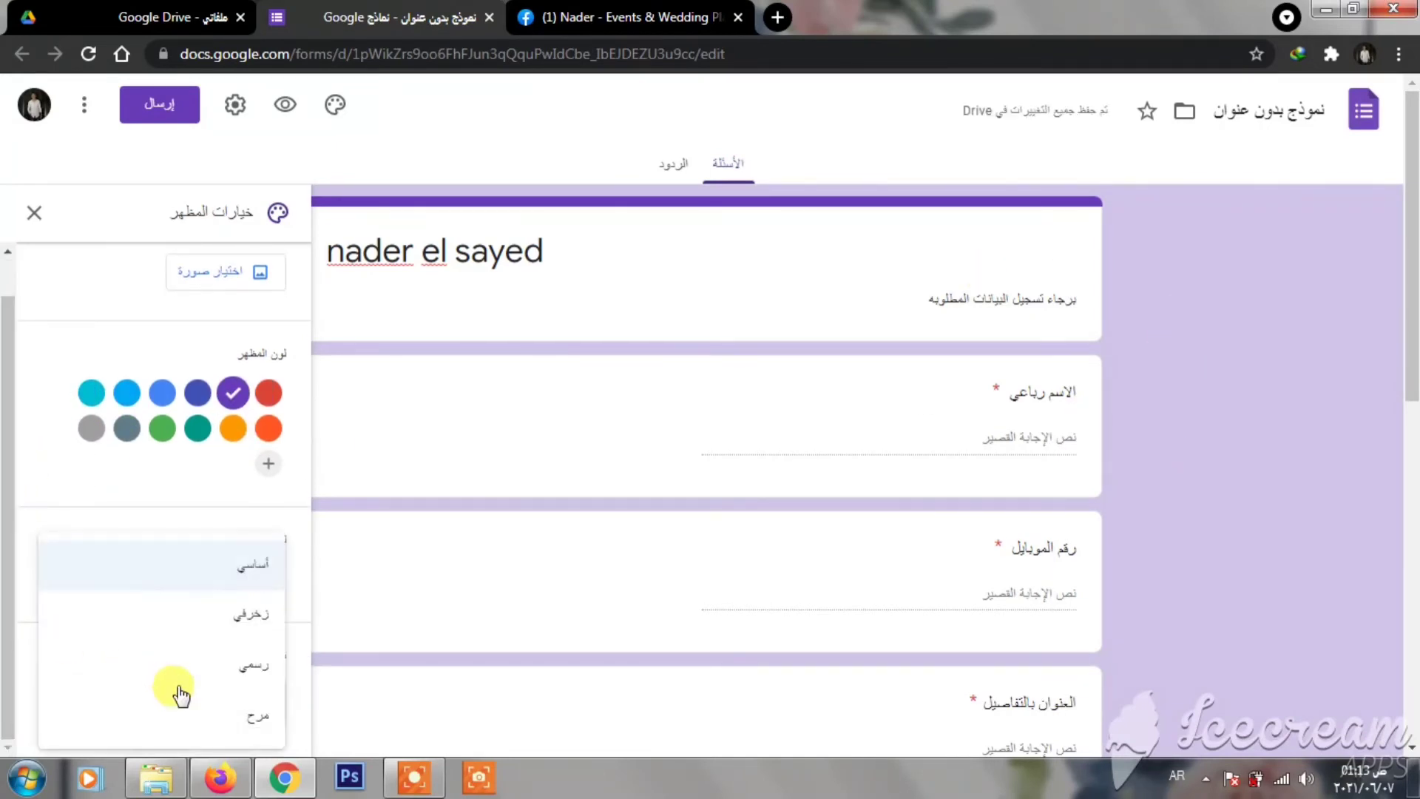
left_click(261, 624)
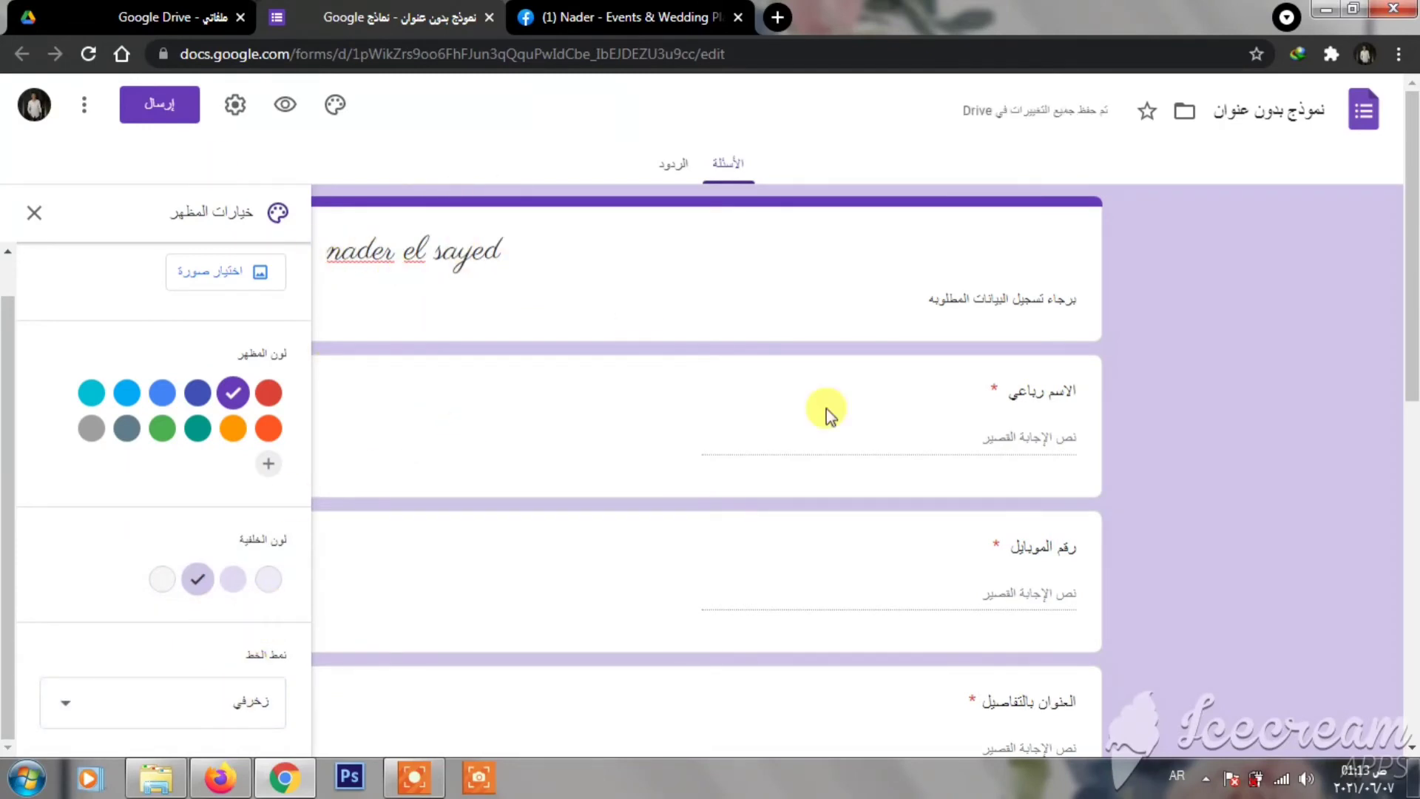
left_click(235, 105)
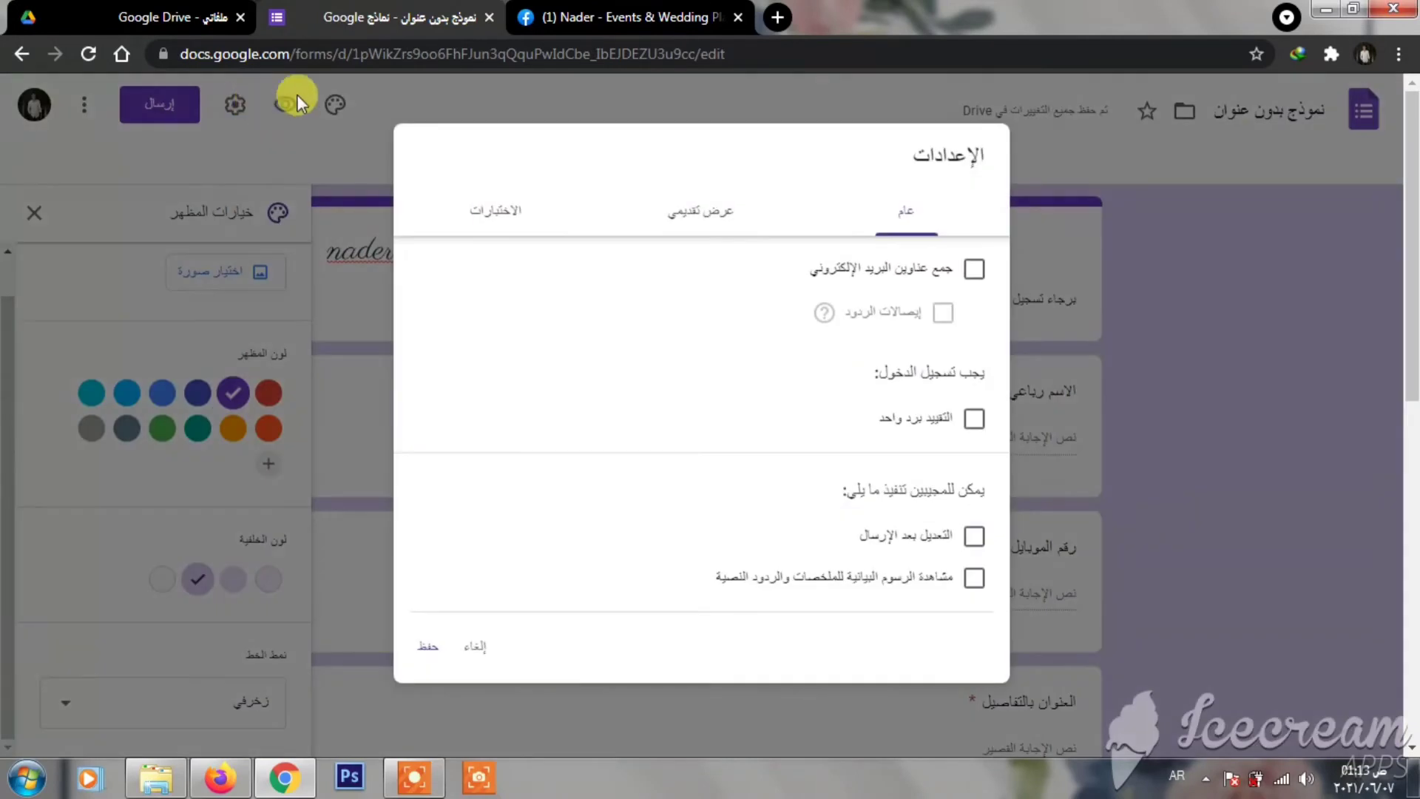
- Turn on Show progress bar in the form's Presentation settings and save the settings
left_click(719, 219)
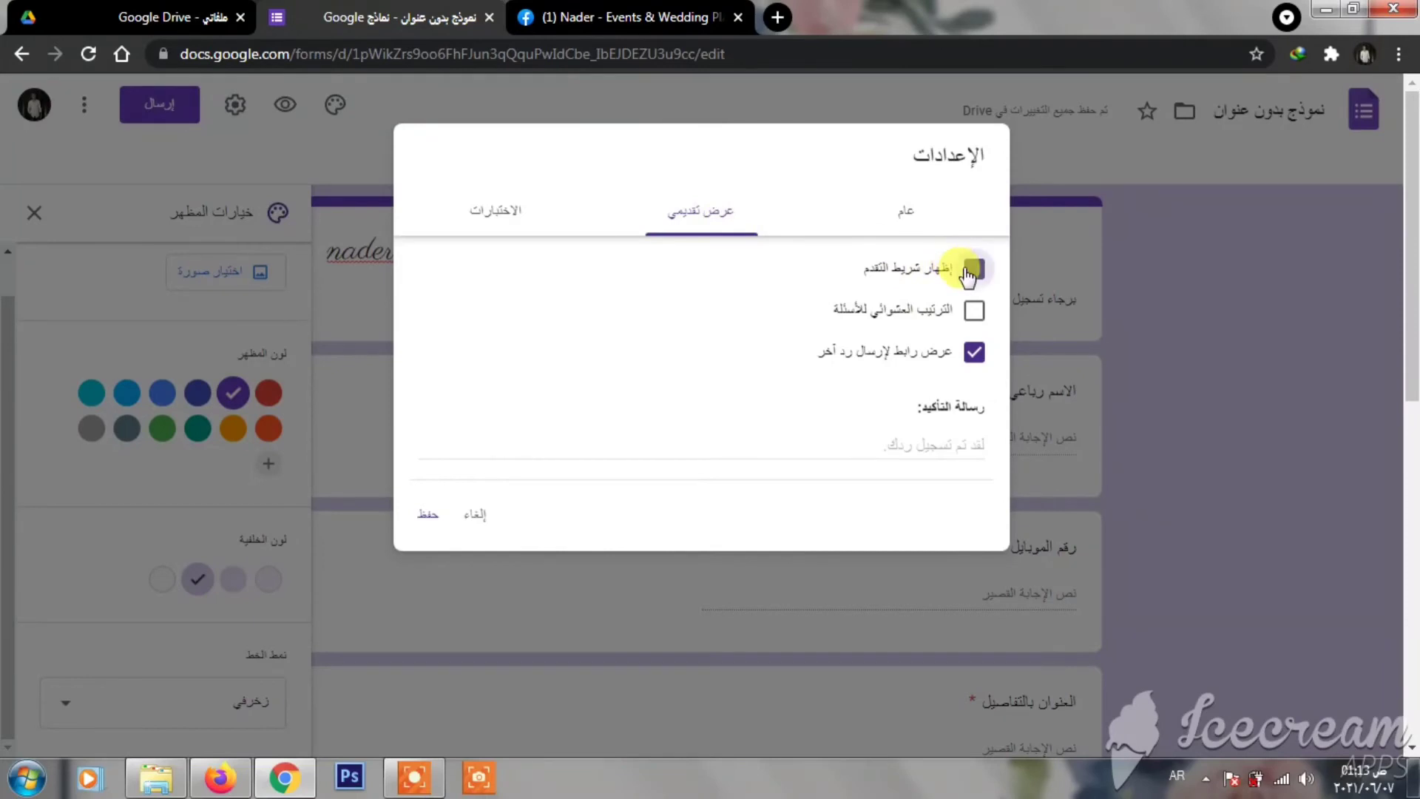
left_click(510, 211)
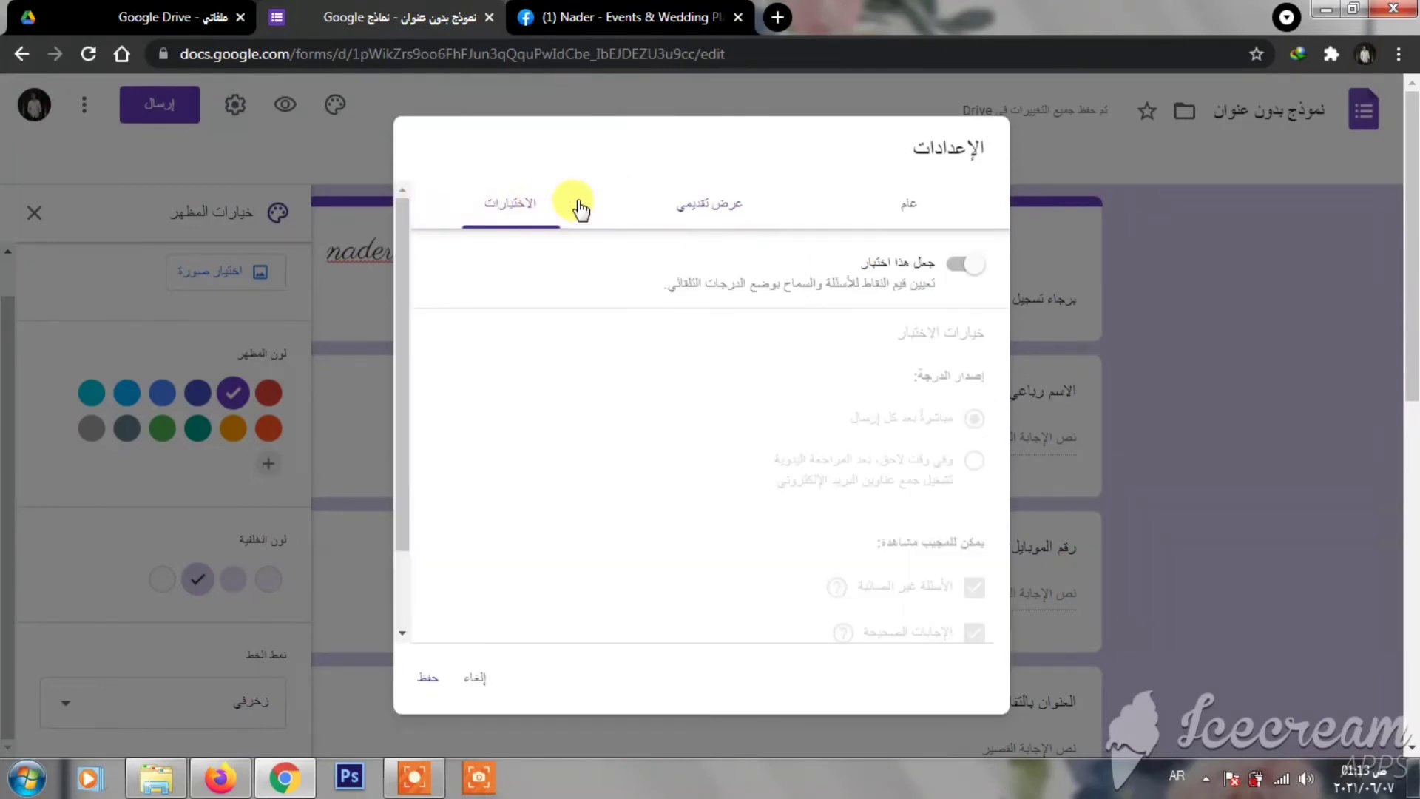
left_click(428, 677)
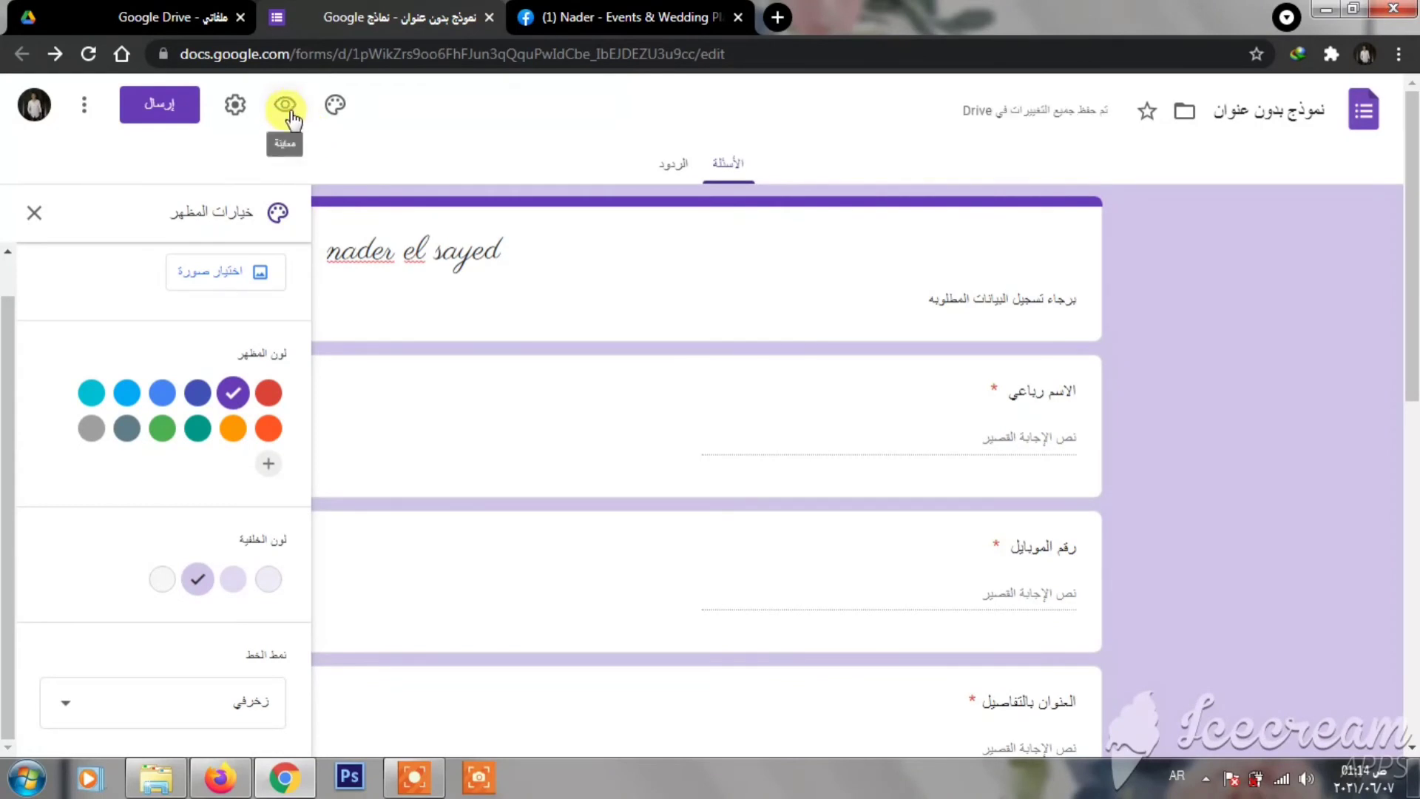
- Copy the form's shortened forms.gle link from the Send dialog, then close it
left_click(157, 106)
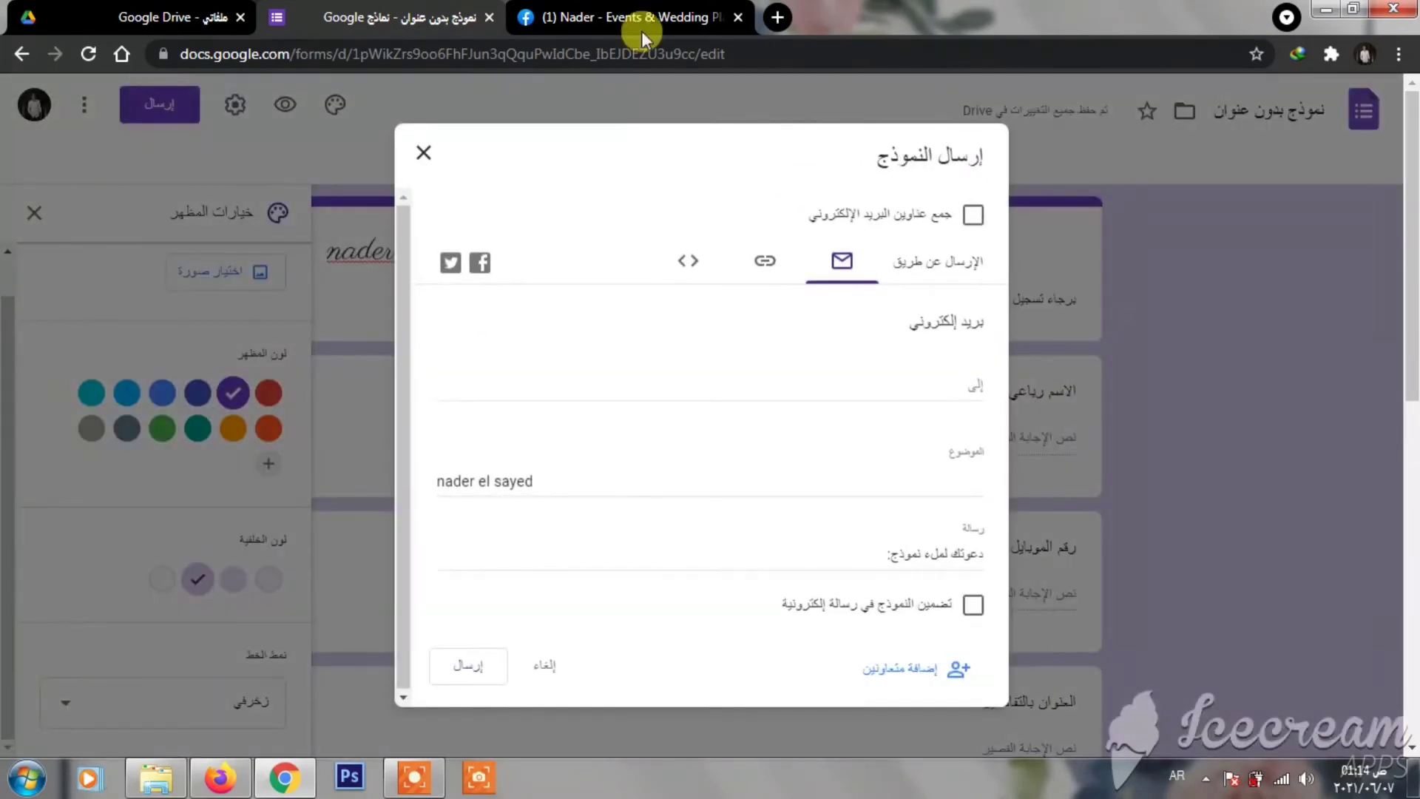
left_click(762, 260)
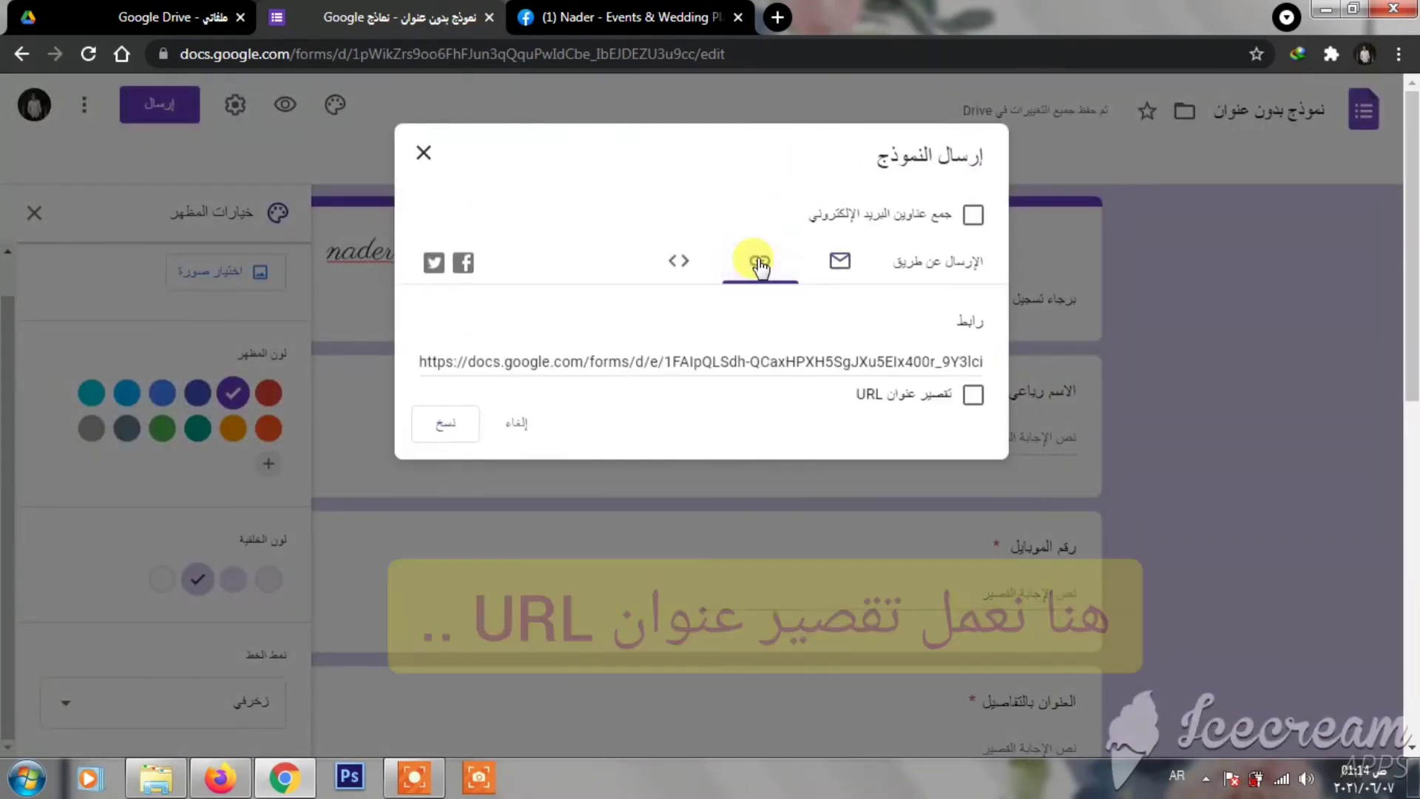
left_click(971, 397)
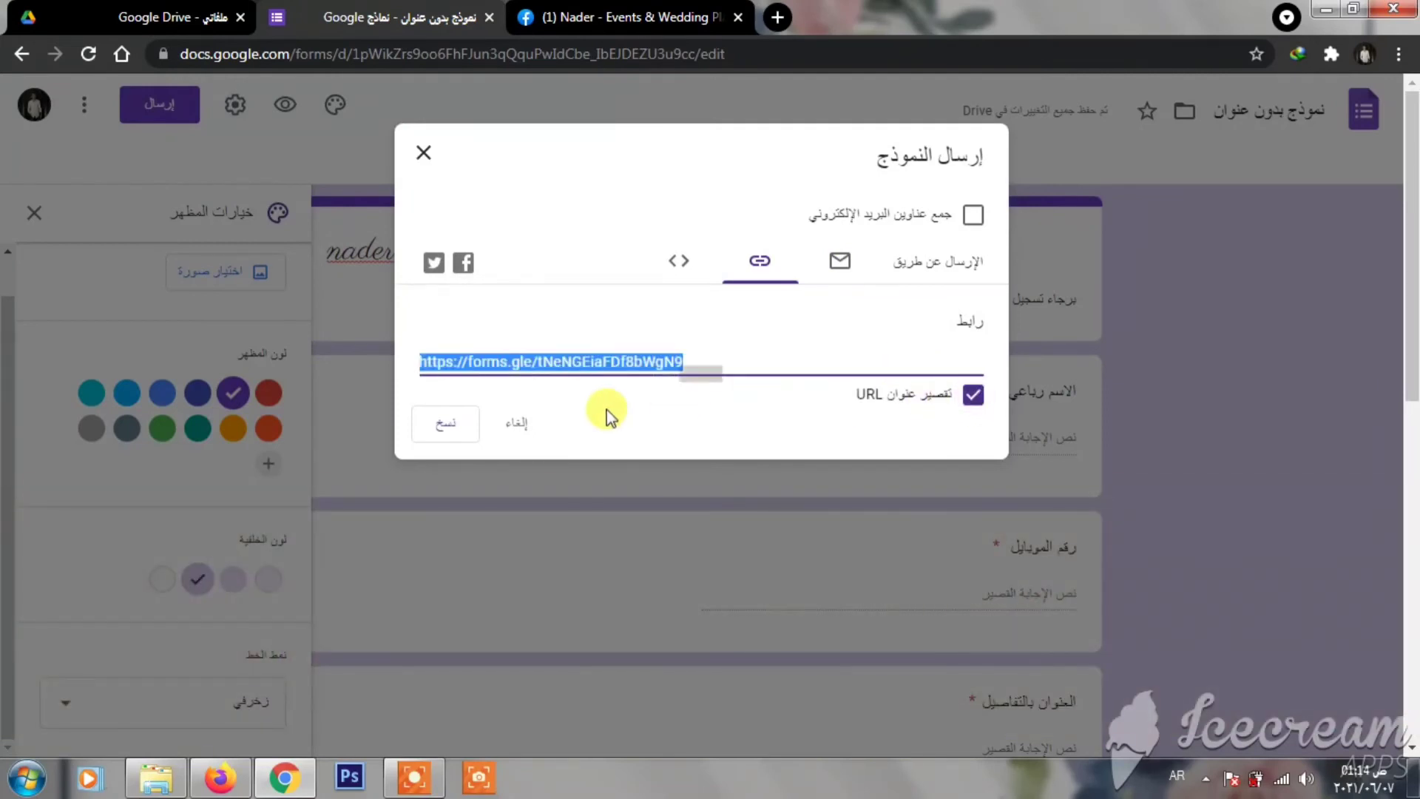
left_click(448, 428)
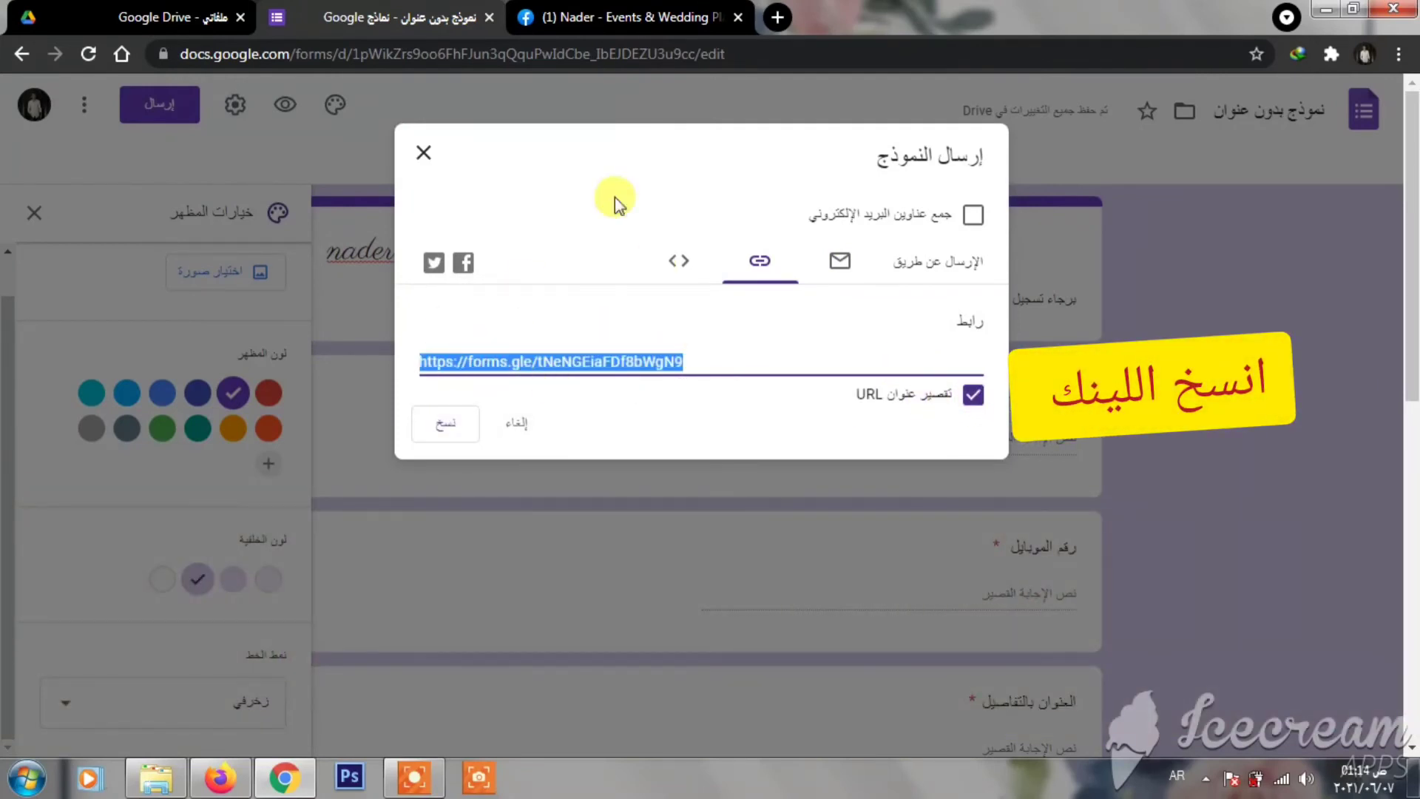
left_click(441, 144)
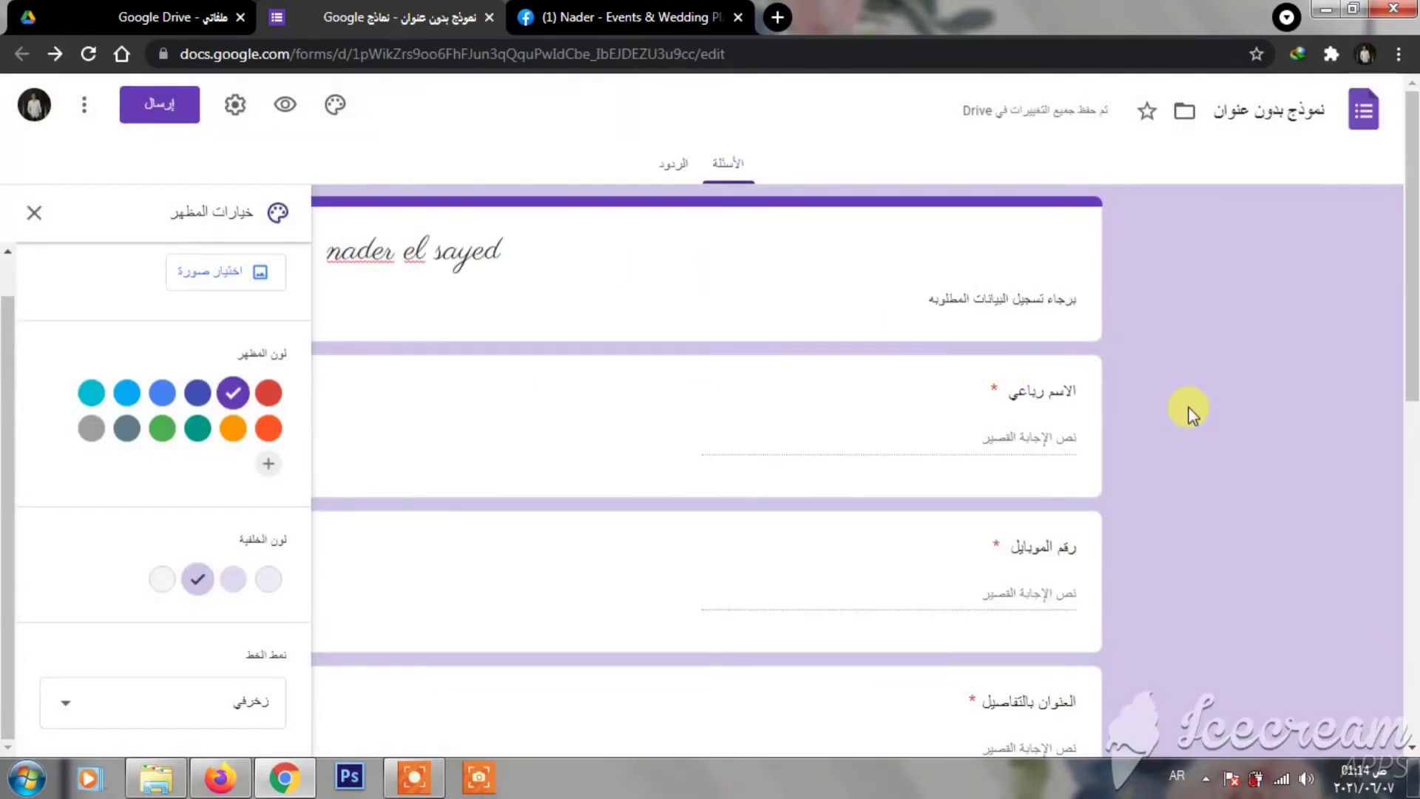
- Link responses to a new Google Sheets spreadsheet, replacing its default name before creating it
left_click(674, 164)
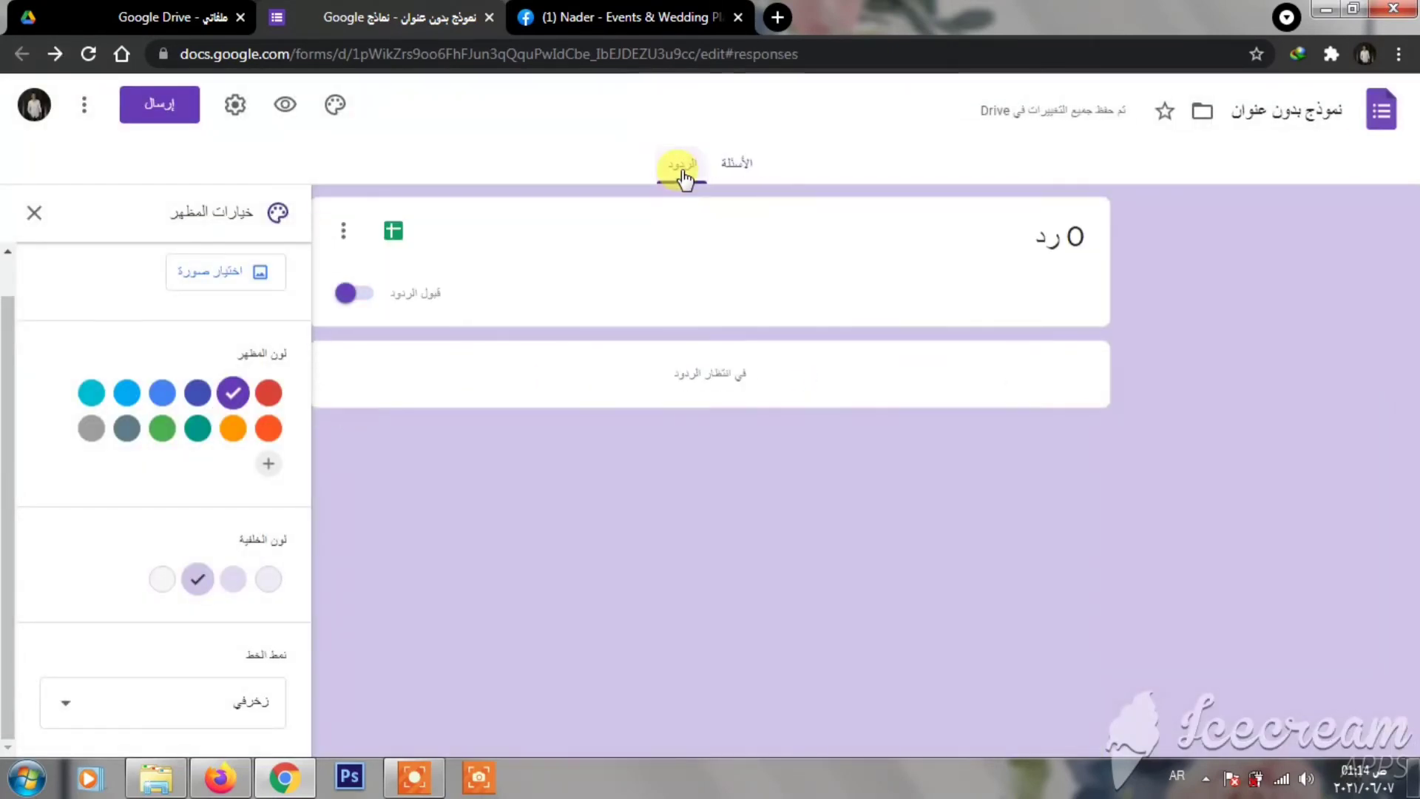
left_click(391, 234)
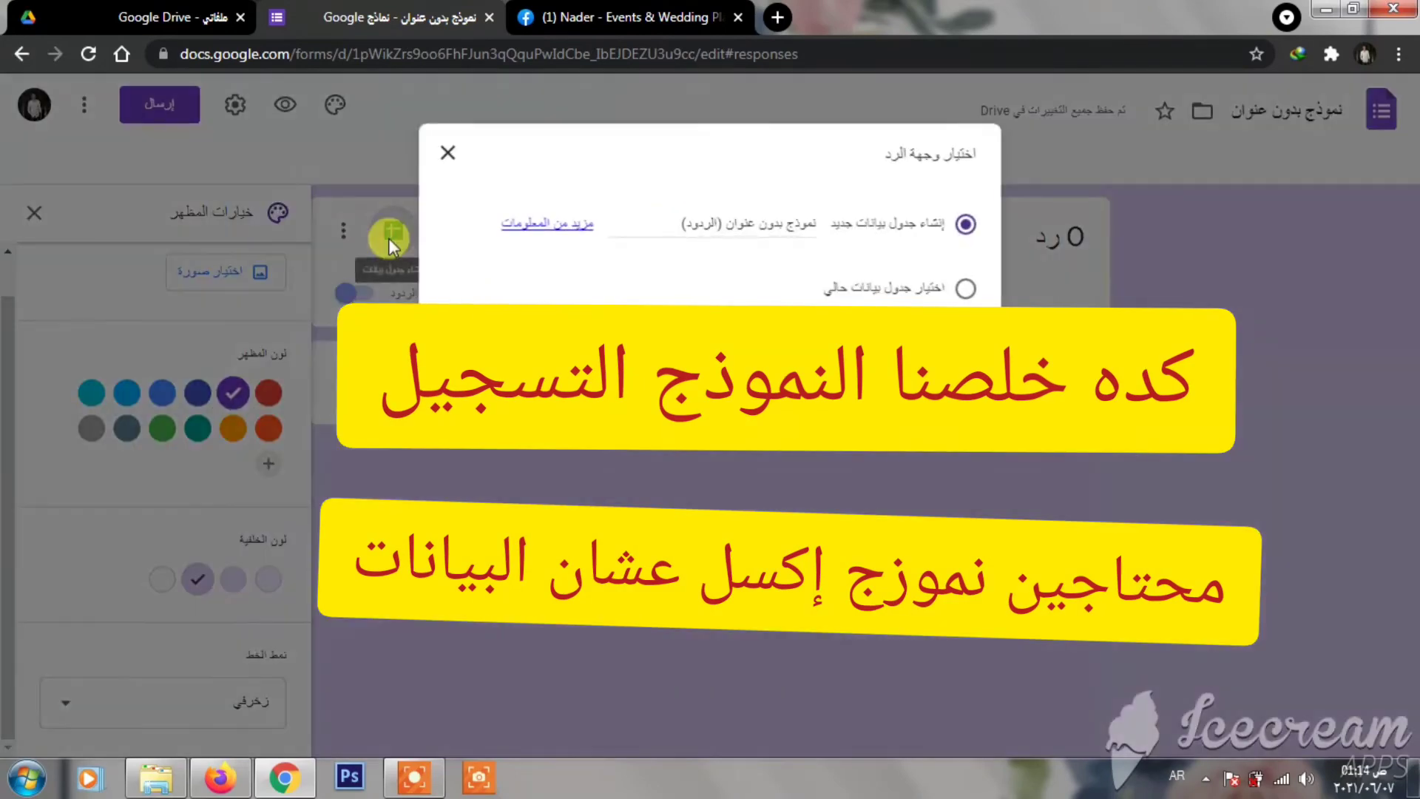
left_click(719, 225)
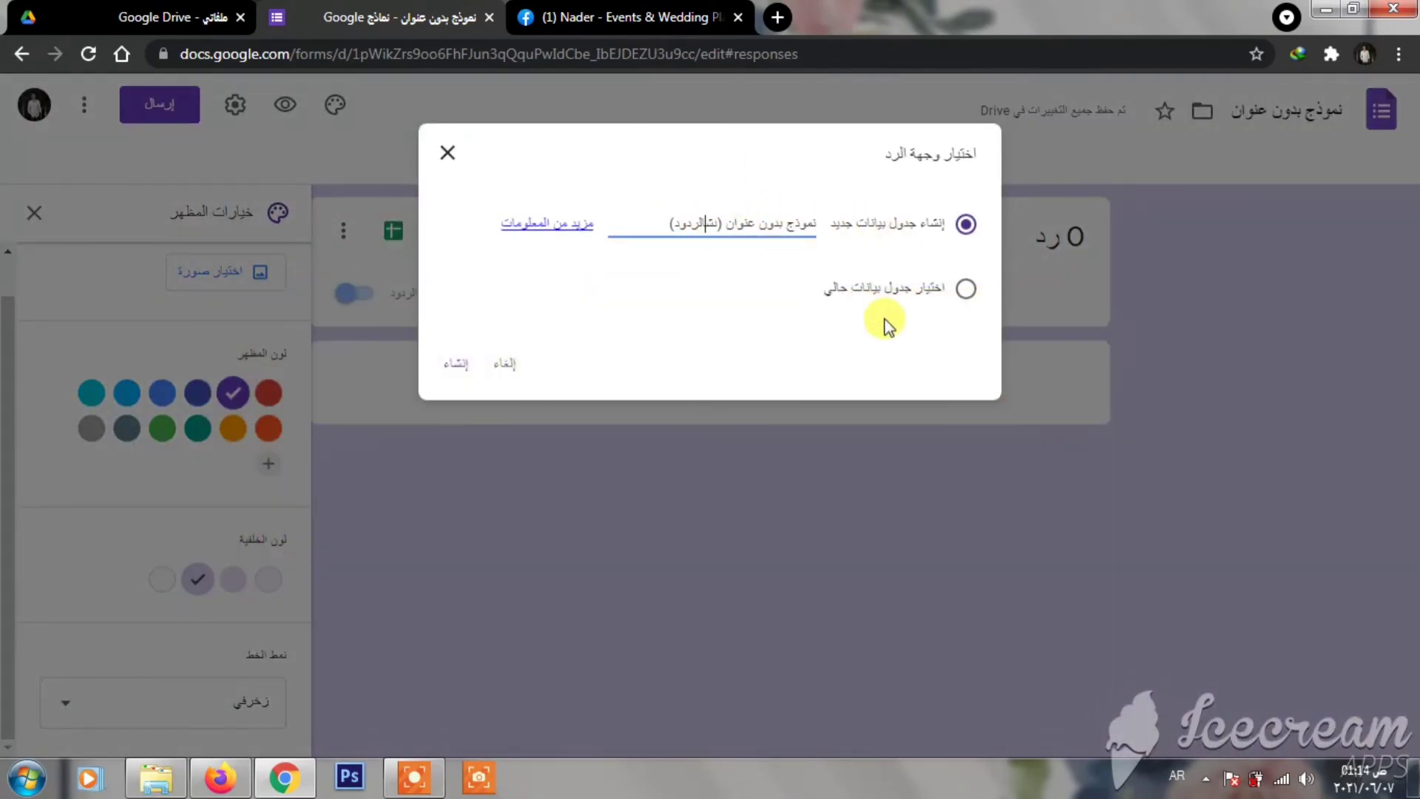
key("ctrl+a")
key("BackSpace")
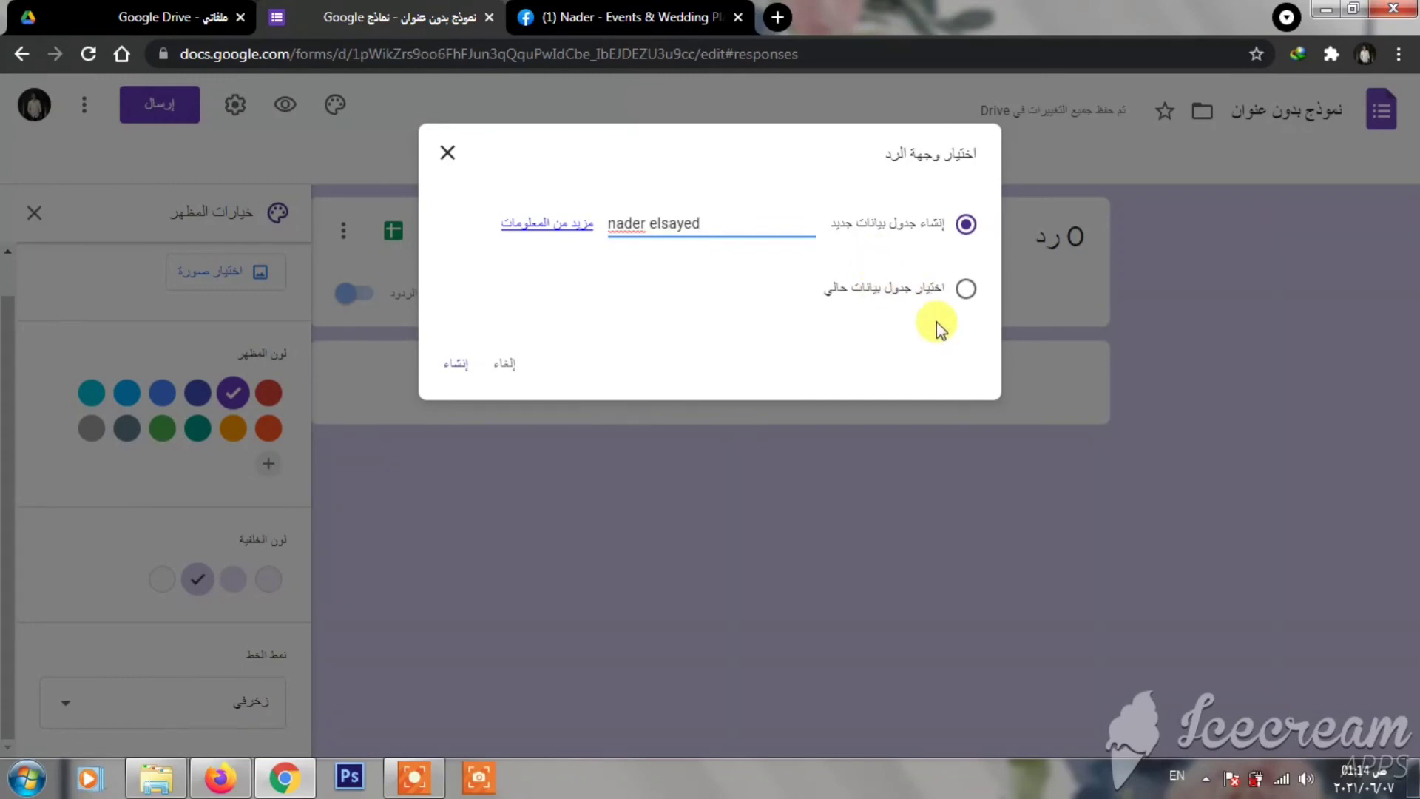
left_click(452, 364)
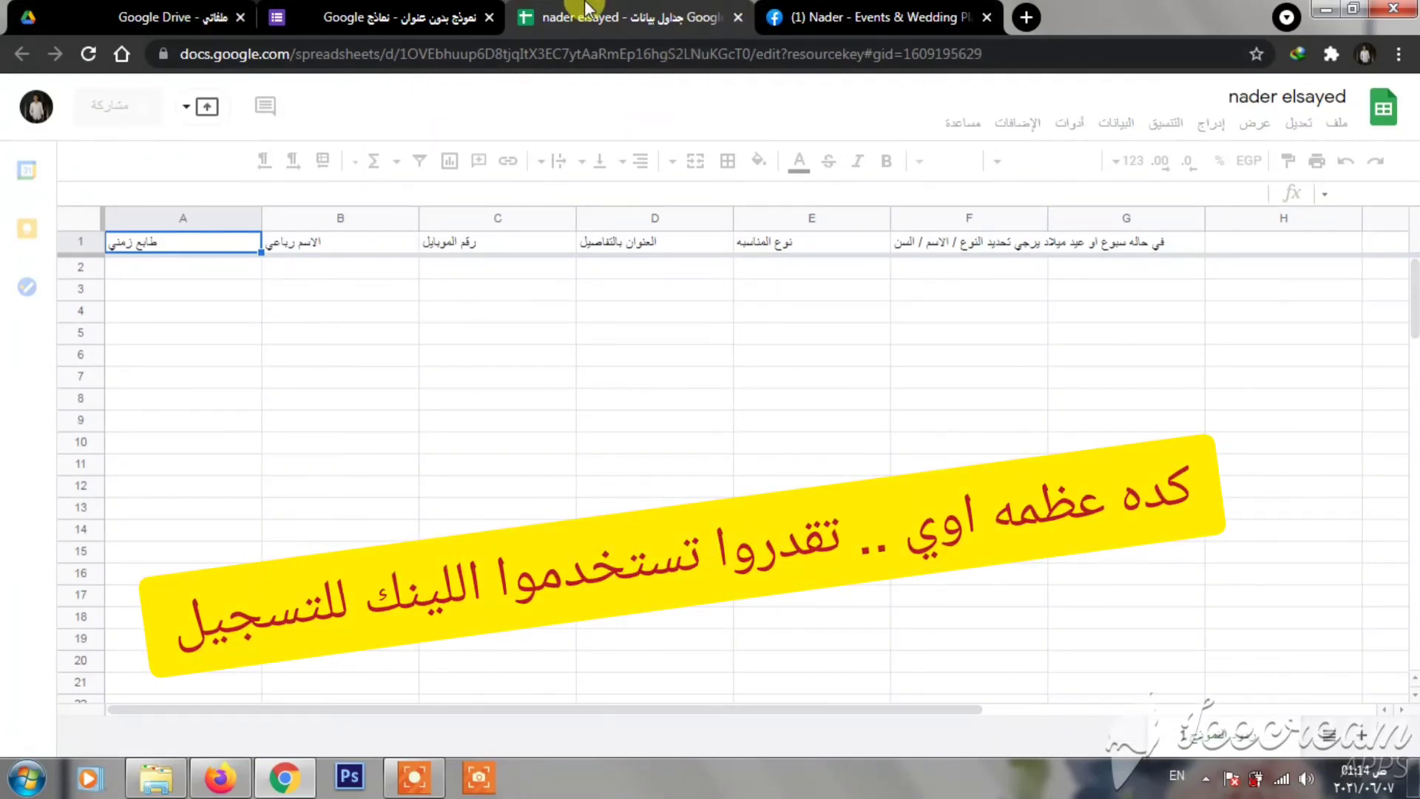
- Review the new sheet's question header columns, then go back to the form's Responses page
left_click(399, 16)
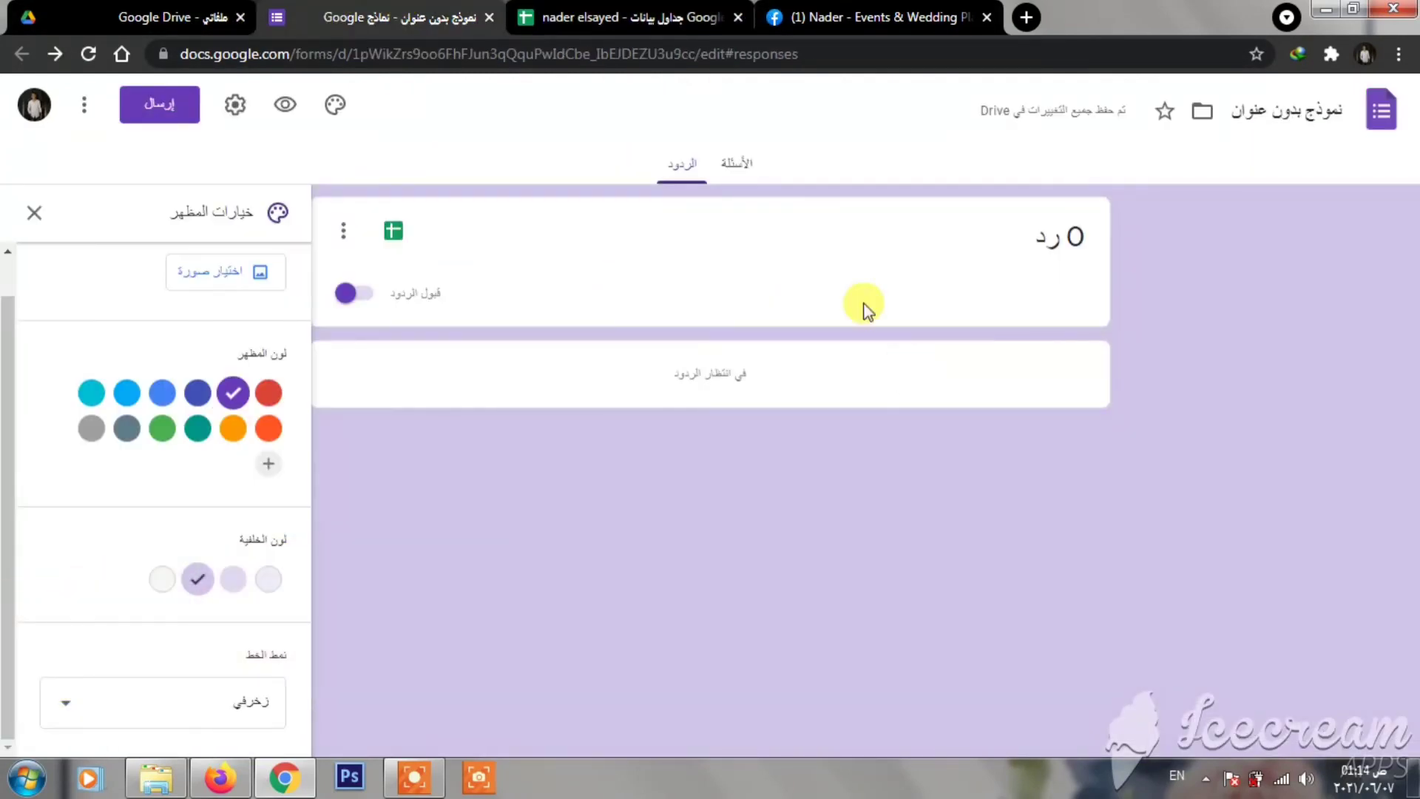
- Preview the live form and answer the full name, mobile number and address questions in Arabic
left_click(736, 168)
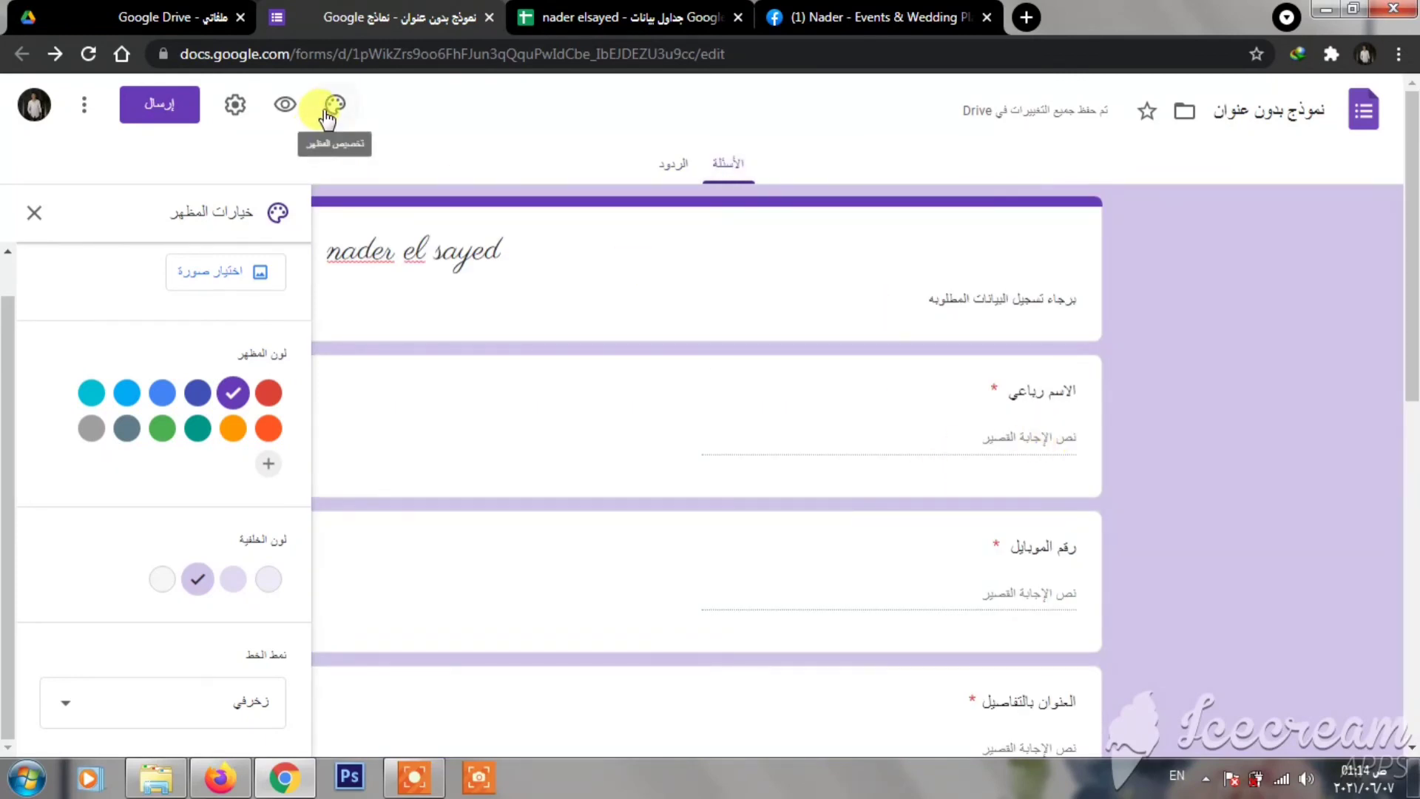
left_click(285, 105)
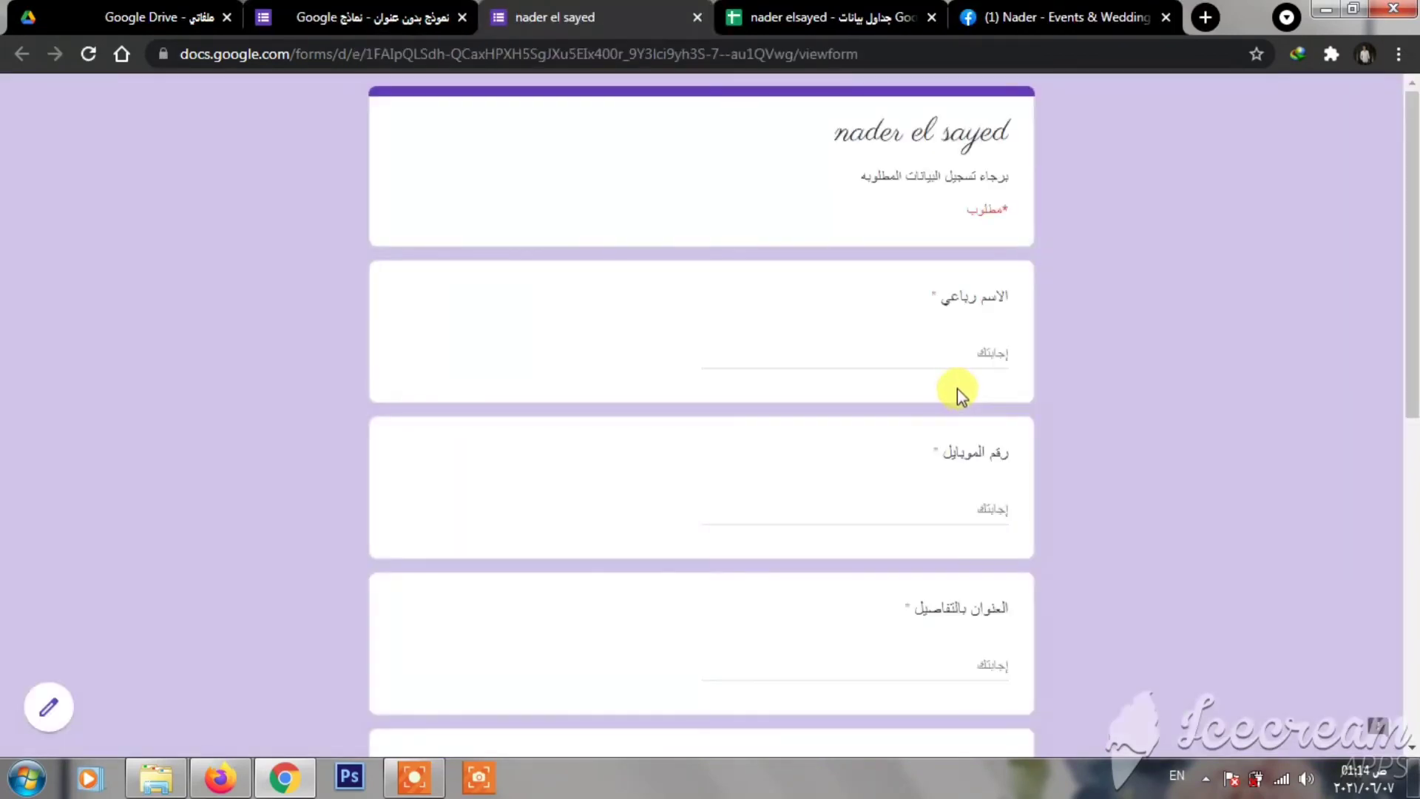
left_click(972, 355)
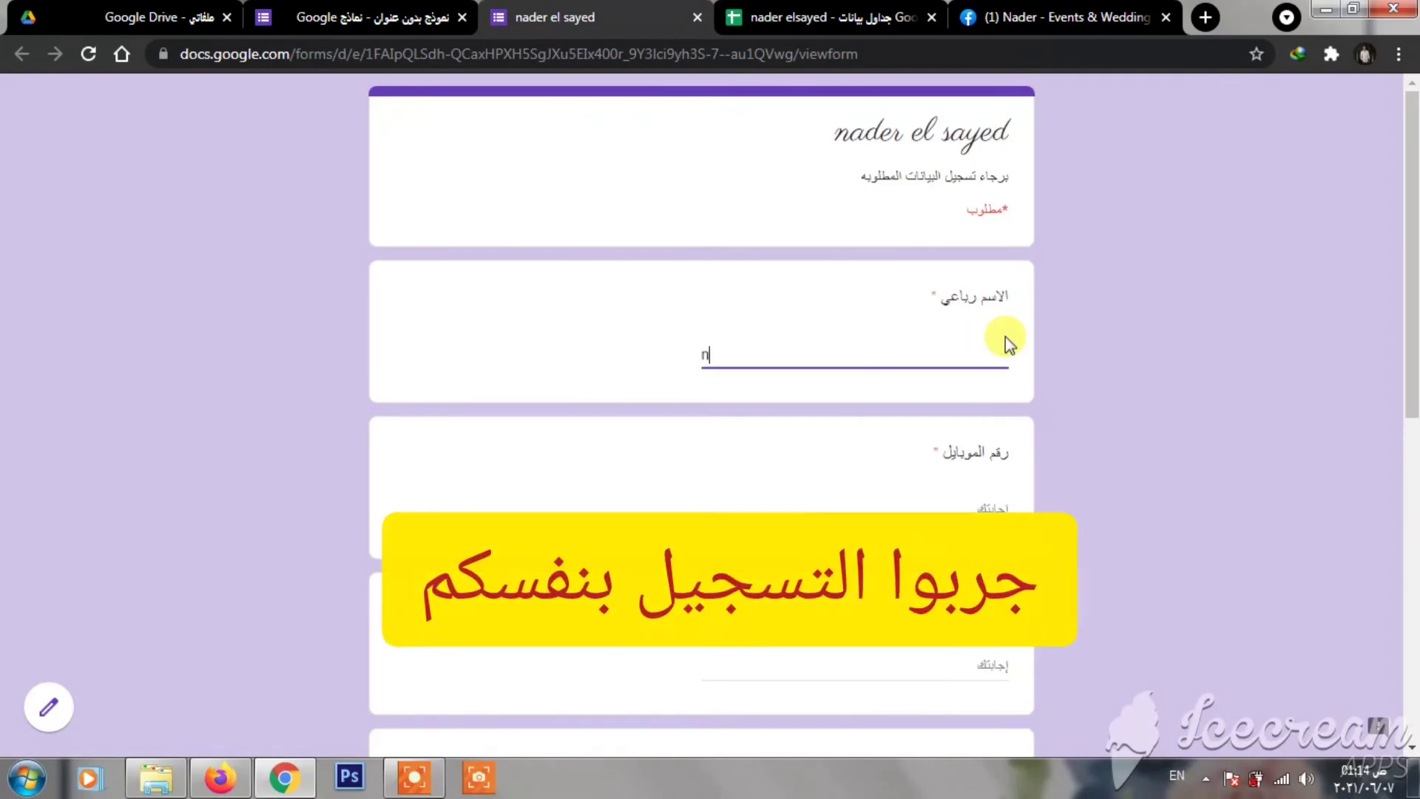
key("alt+shift")
type("نادر")
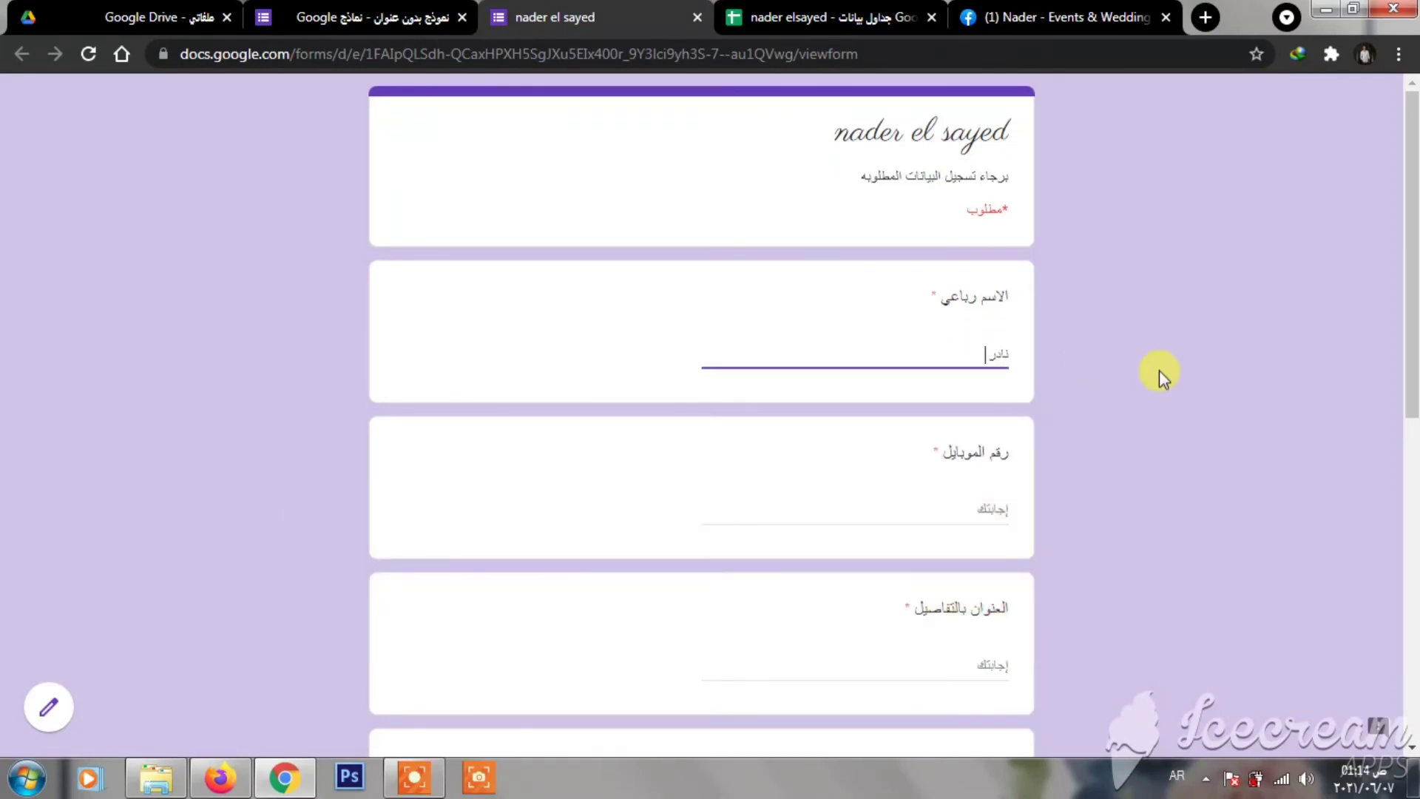
key("Tab")
type("012")
key("Tab")
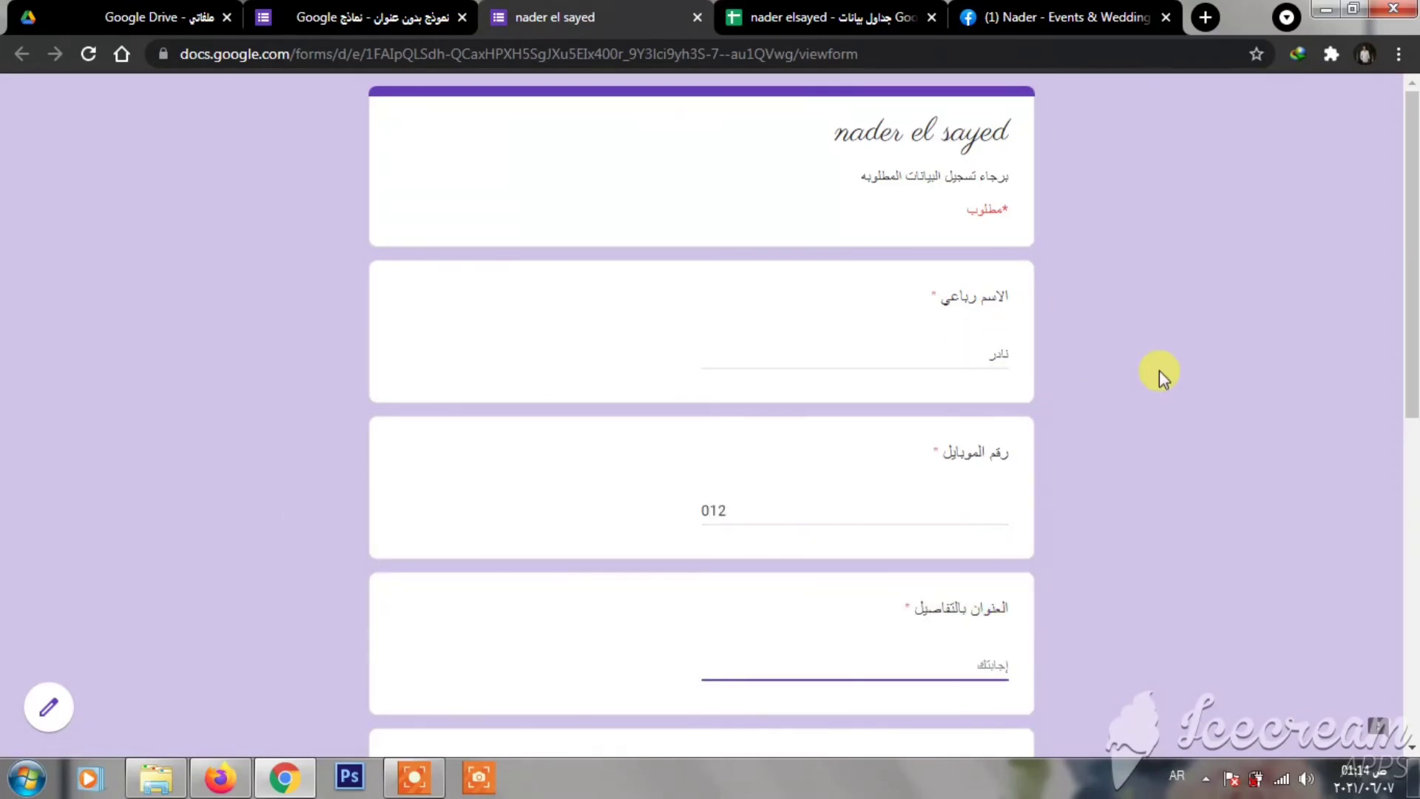
type("الاسكندريه")
- Choose سبوع as the occasion, fill in the details, submit, and check the spreadsheet
scroll(1159, 370, "down", 7)
left_click(998, 368)
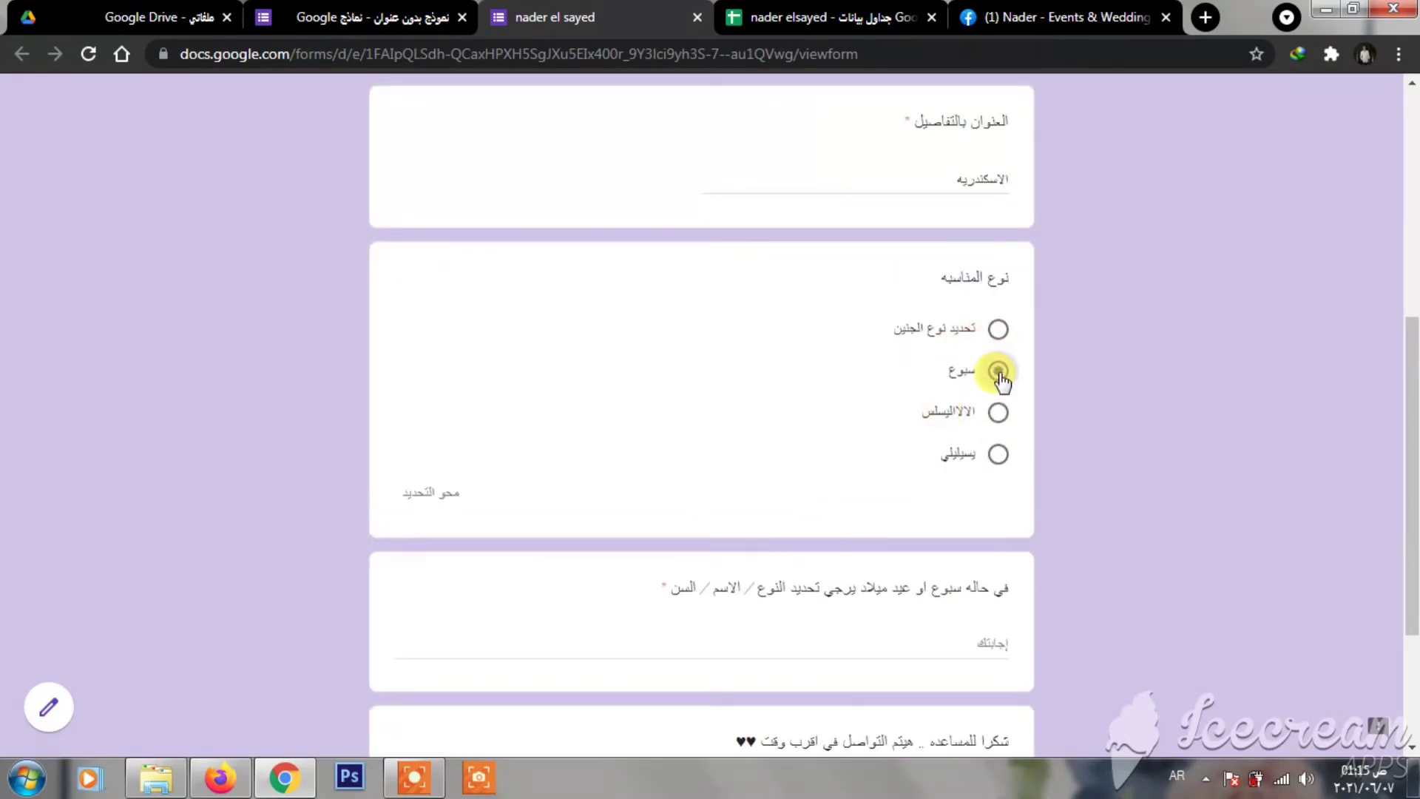
left_click(954, 639)
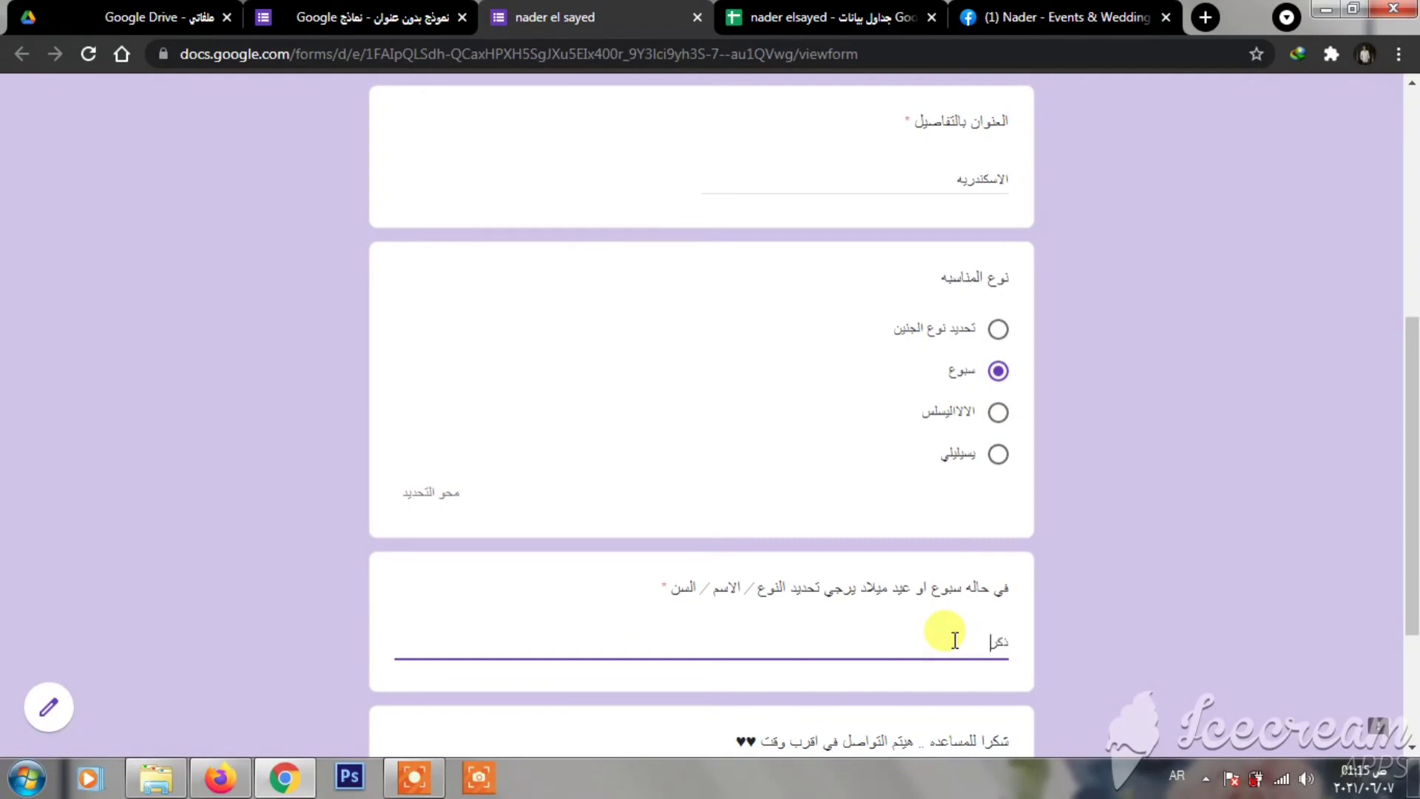
type("ذكر / نادر")
scroll(961, 614, "down", 3)
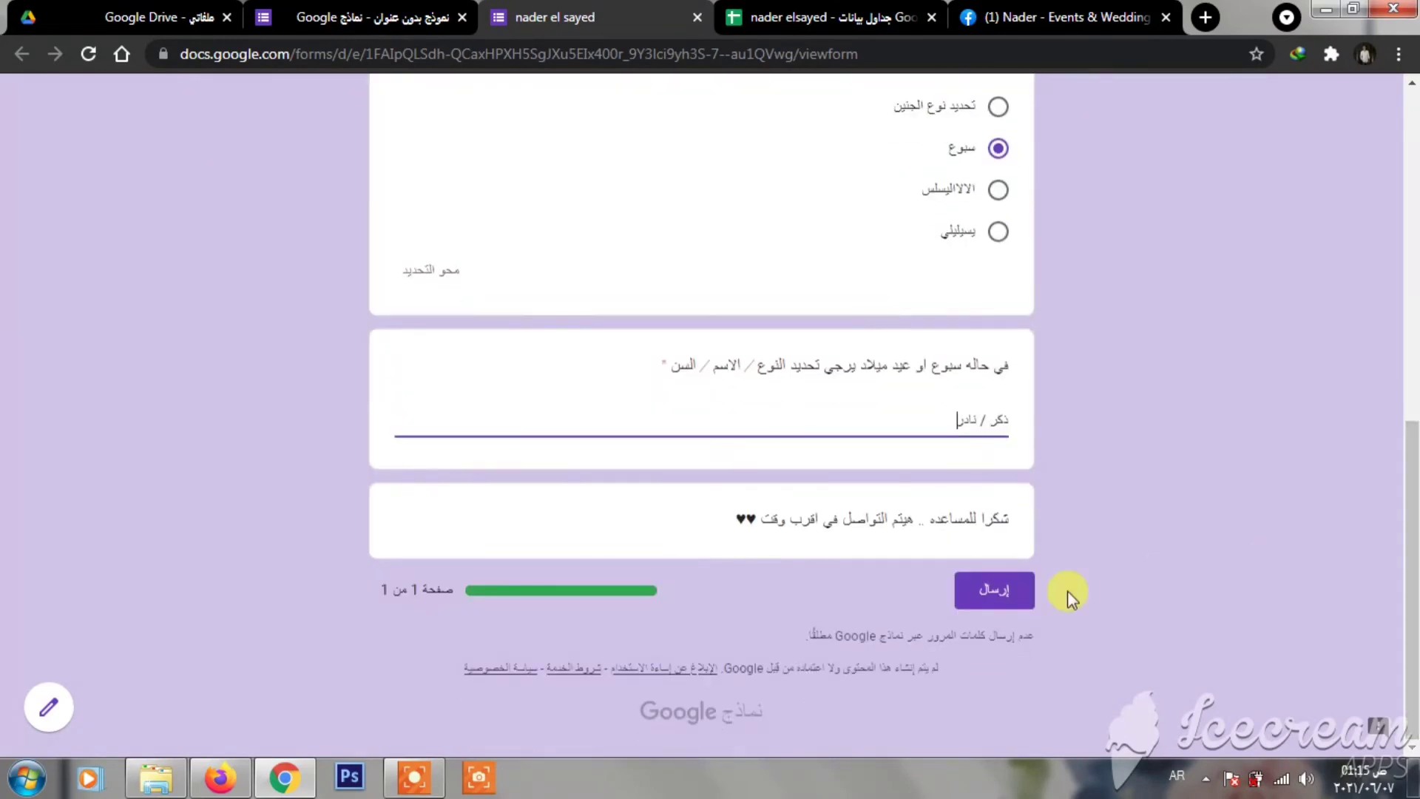
left_click(991, 592)
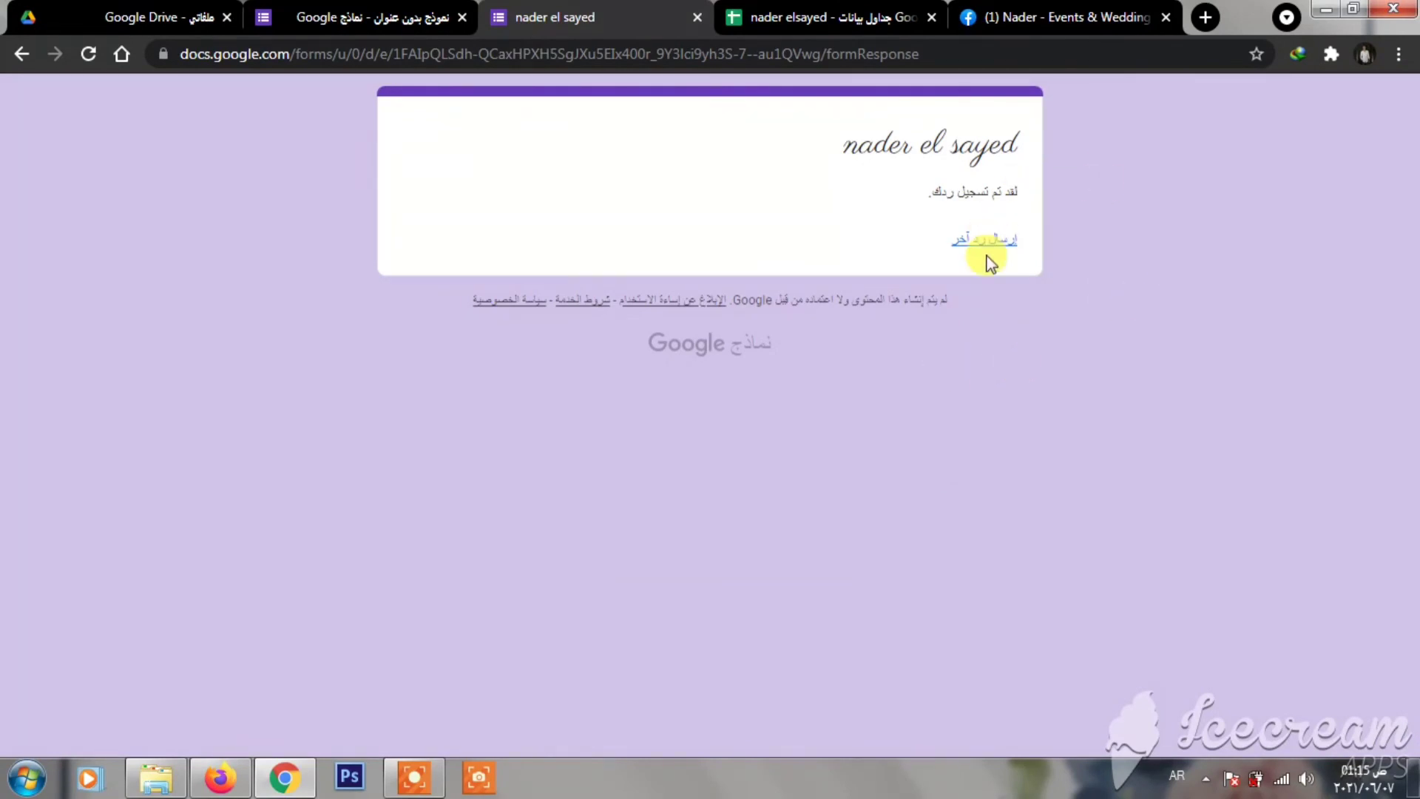
left_click(773, 17)
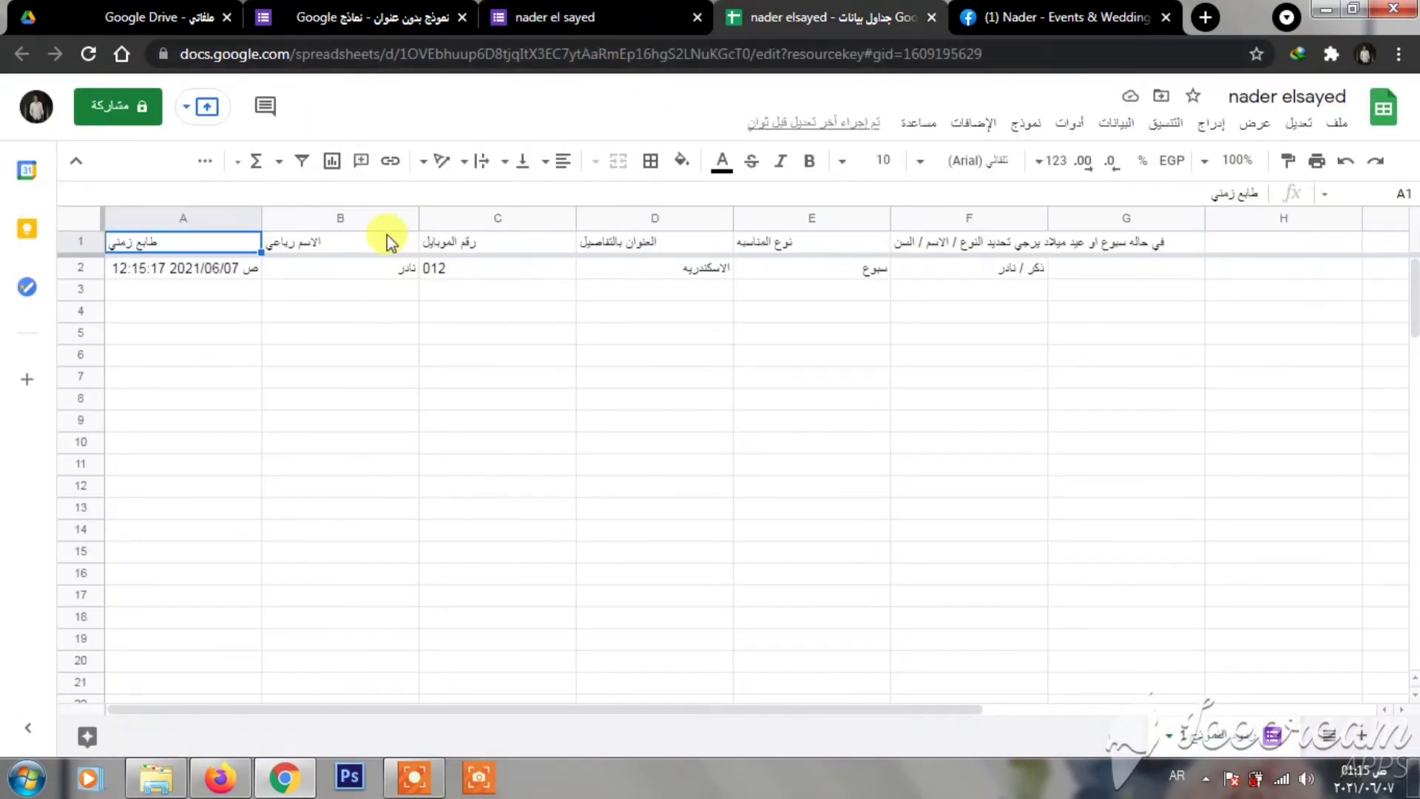